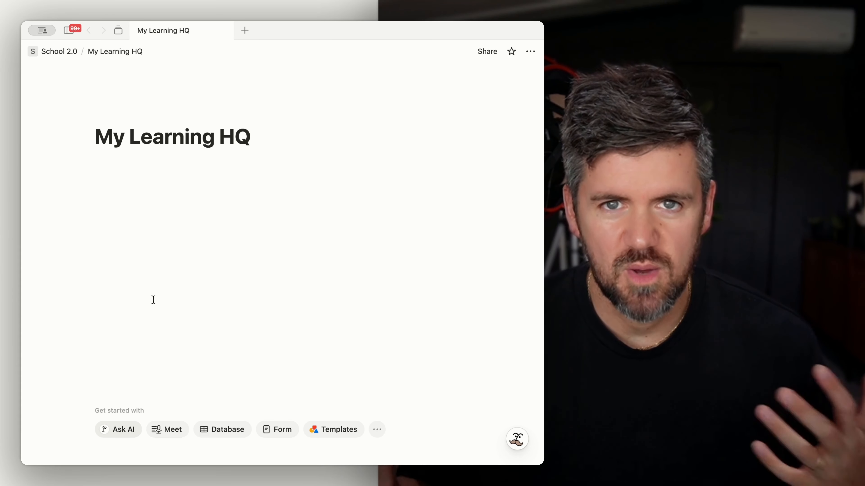
Step: Add a page icon and pick the unicorn emoji for it
{"action": "mouse_move", "coordinate": [218, 124]}
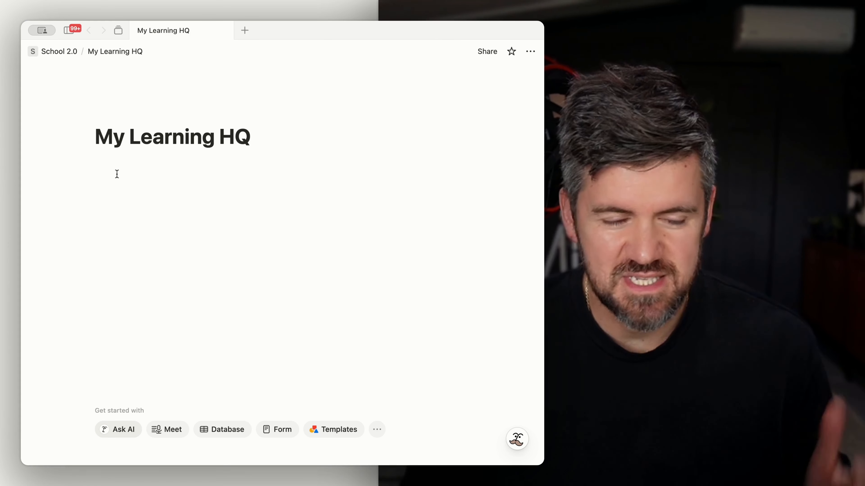
{"action": "left_click", "coordinate": [123, 119]}
{"action": "left_click", "coordinate": [121, 125]}
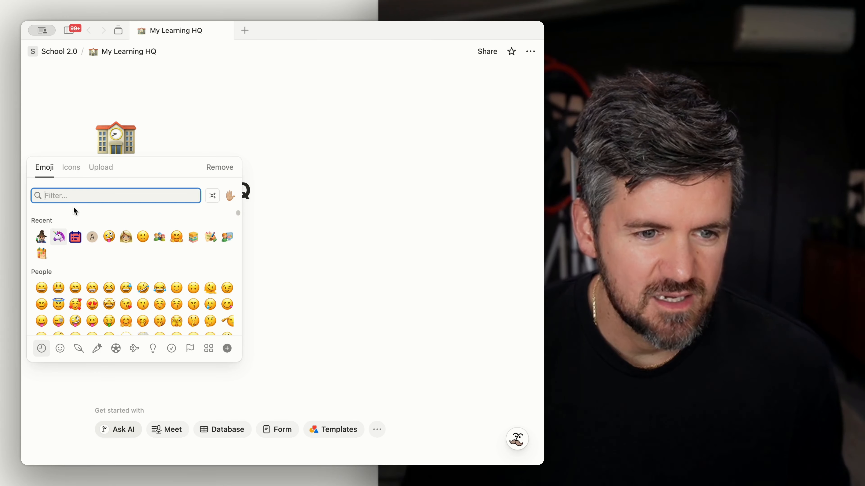
{"action": "left_click", "coordinate": [58, 236]}
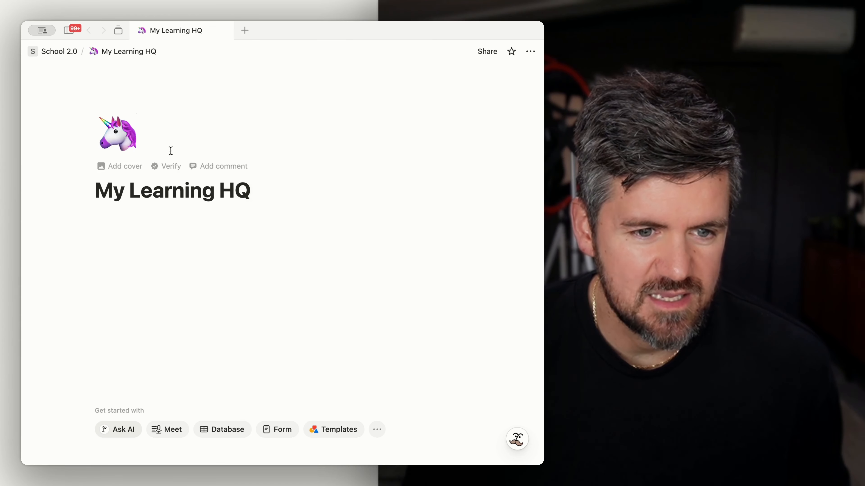
Step: Add a cover and set it to the first James Webb Telescope image from the gallery
{"action": "left_click", "coordinate": [108, 167]}
{"action": "left_click", "coordinate": [417, 85]}
{"action": "scroll", "coordinate": [449, 253], "scroll_direction": "down", "scroll_amount": 10}
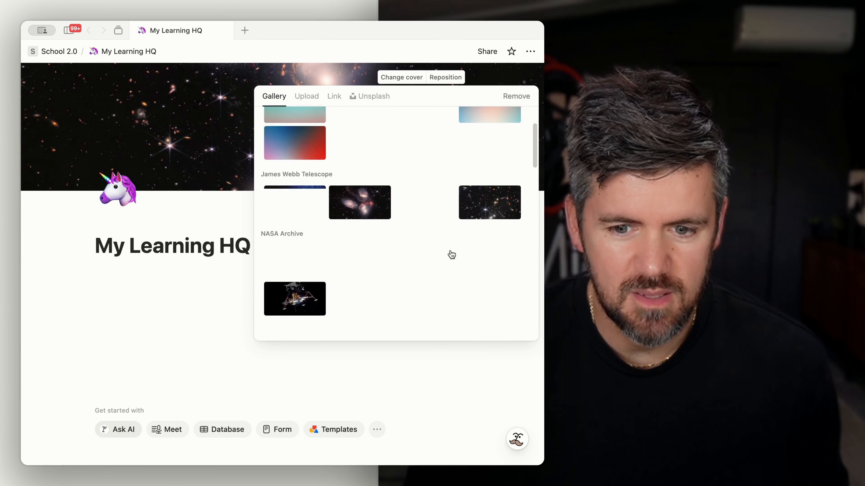
{"action": "scroll", "coordinate": [385, 250], "scroll_direction": "up", "scroll_amount": 10}
{"action": "scroll", "coordinate": [374, 250], "scroll_direction": "down", "scroll_amount": 2}
{"action": "left_click", "coordinate": [297, 213]}
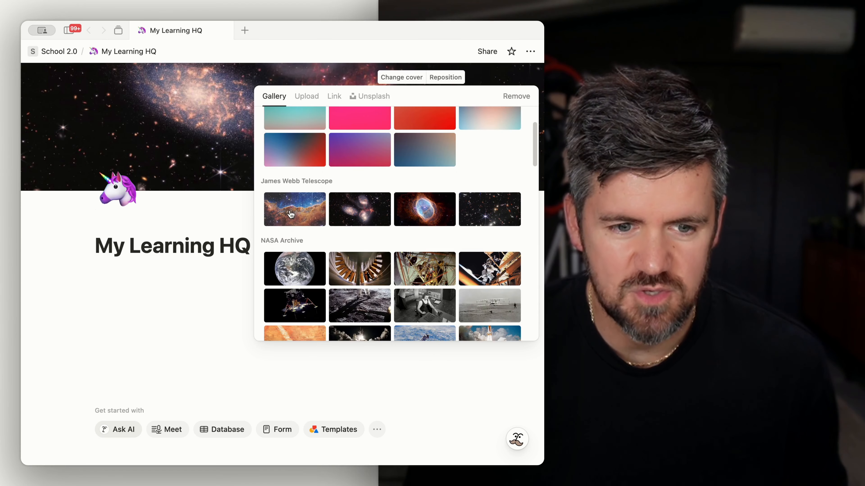
Step: Insert a callout under the title reading 'Hey {kids name}!' and 'This is a space to track your learning!'
{"action": "left_click", "coordinate": [172, 275]}
{"action": "type", "text": "/call"}
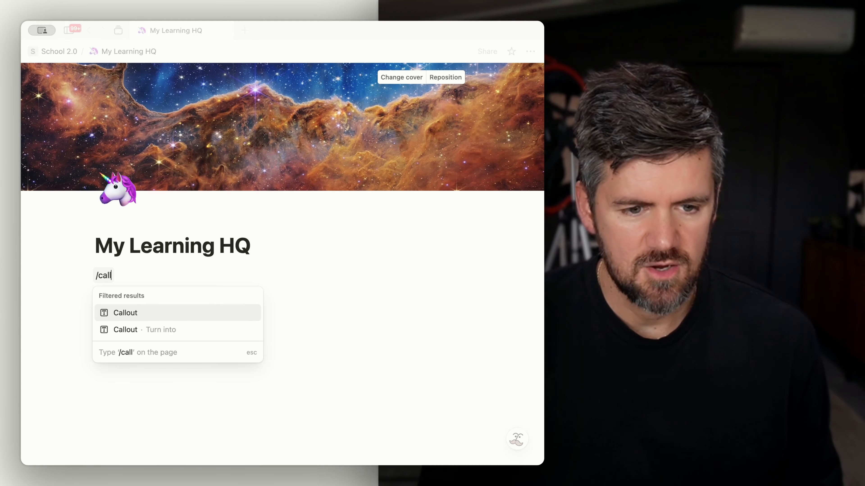
{"action": "key", "text": "Return"}
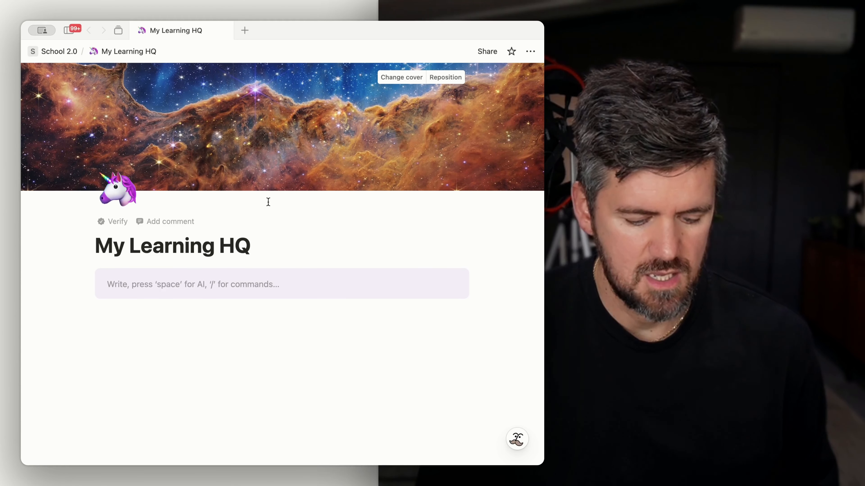
{"action": "type", "text": "Hey {kids name"}
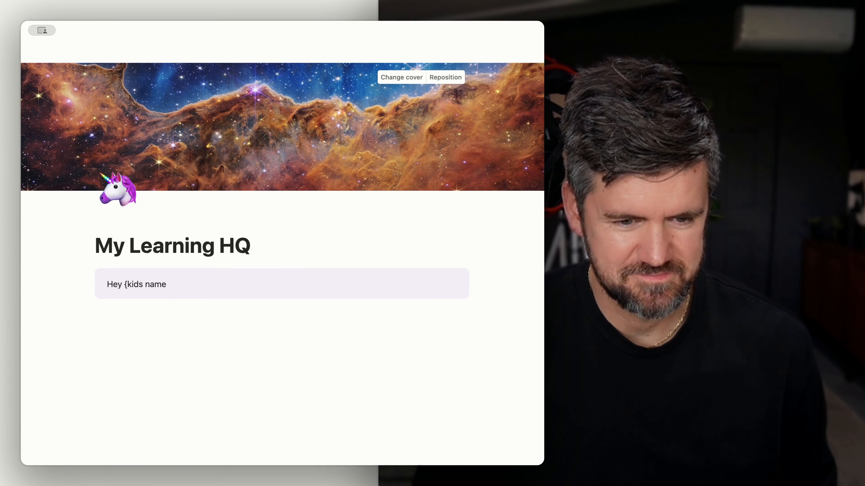
{"action": "type", "text": "{}!~"}
{"action": "key", "text": "BackSpace"}
{"action": "key", "text": "Return"}
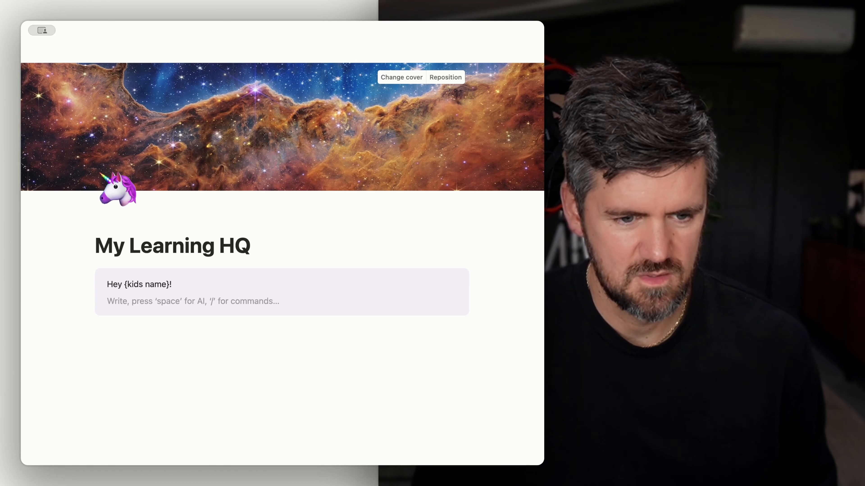
{"action": "type", "text": "This is a space to track your learning!"}
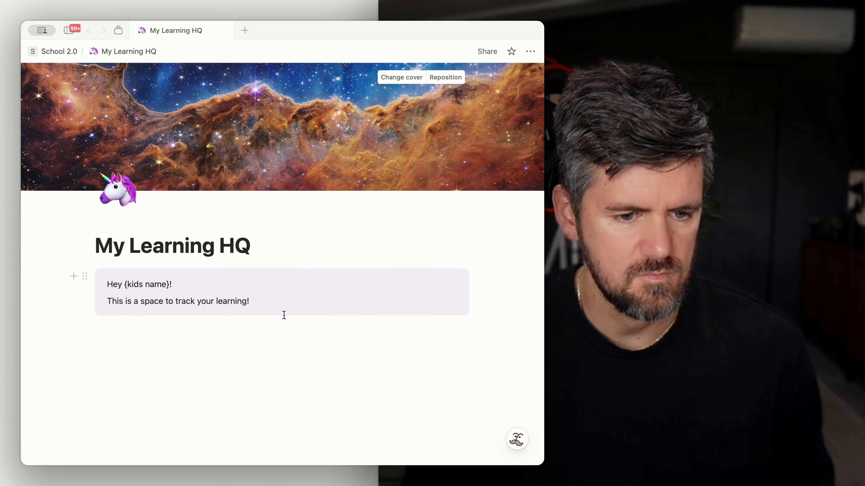
Step: Add a Heading 2 titled 'Quick Links' followed by a divider
{"action": "left_click", "coordinate": [268, 381]}
{"action": "type", "text": "## "}
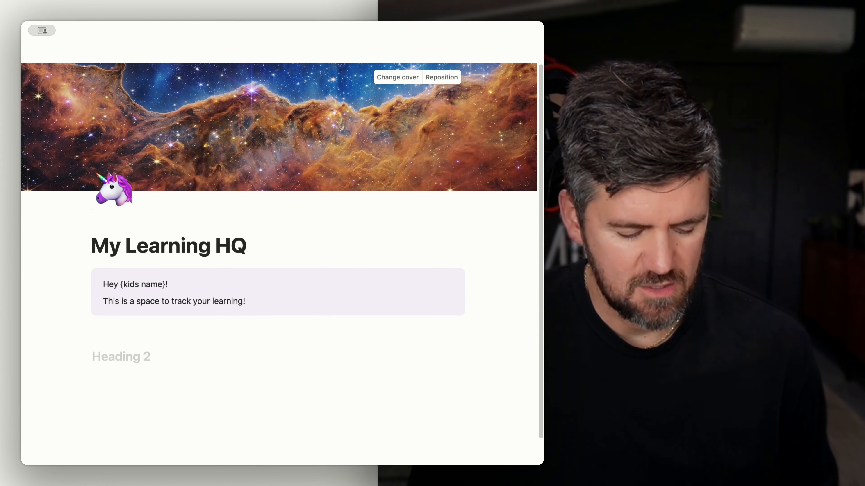
{"action": "type", "text": "Quick Link"}
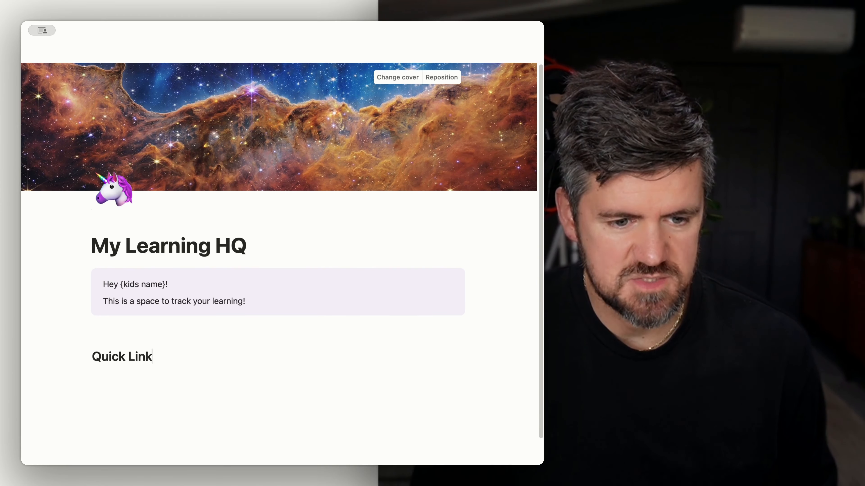
{"action": "type", "text": "s"}
{"action": "key", "text": "Return"}
{"action": "type", "text": "/div"}
{"action": "key", "text": "Return"}
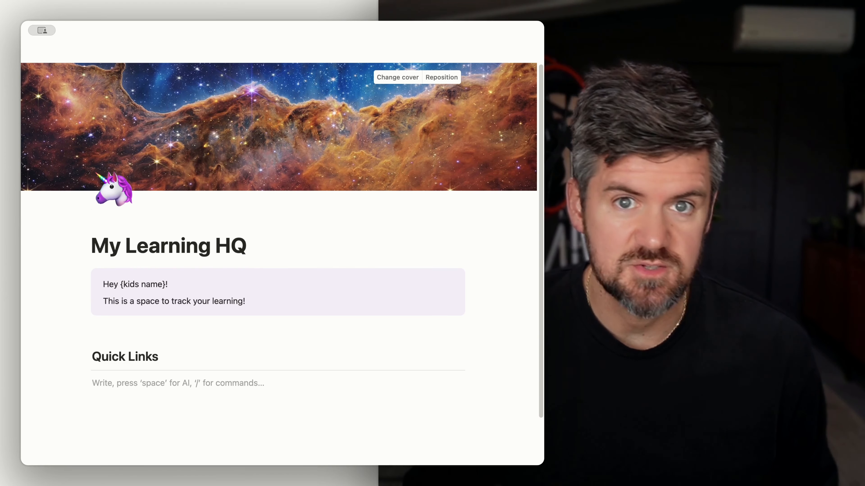
Step: Insert a button block and give it an action that opens a page, form, or URL
{"action": "type", "text": "/b"}
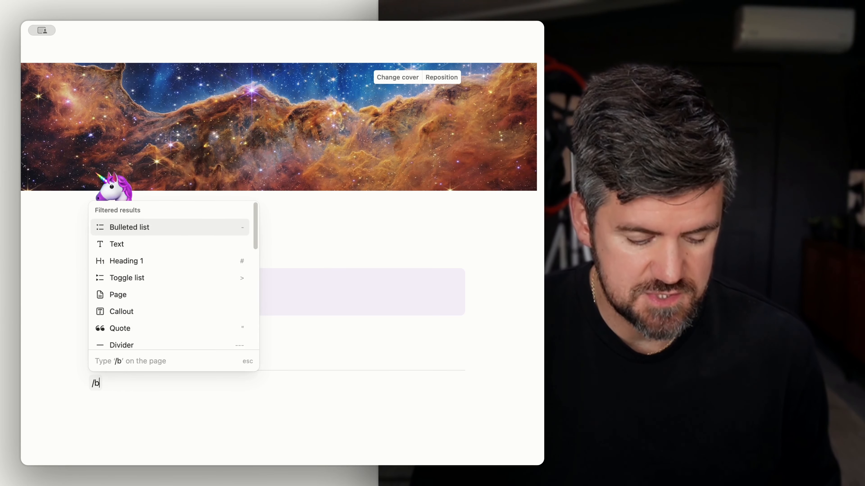
{"action": "type", "text": "utton"}
{"action": "key", "text": "Return"}
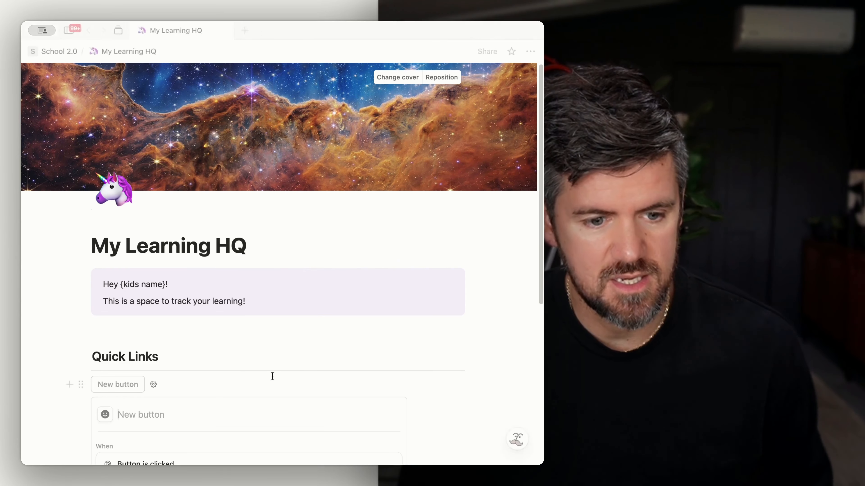
{"action": "scroll", "coordinate": [272, 377], "scroll_direction": "down", "scroll_amount": 5}
{"action": "left_click", "coordinate": [143, 397]}
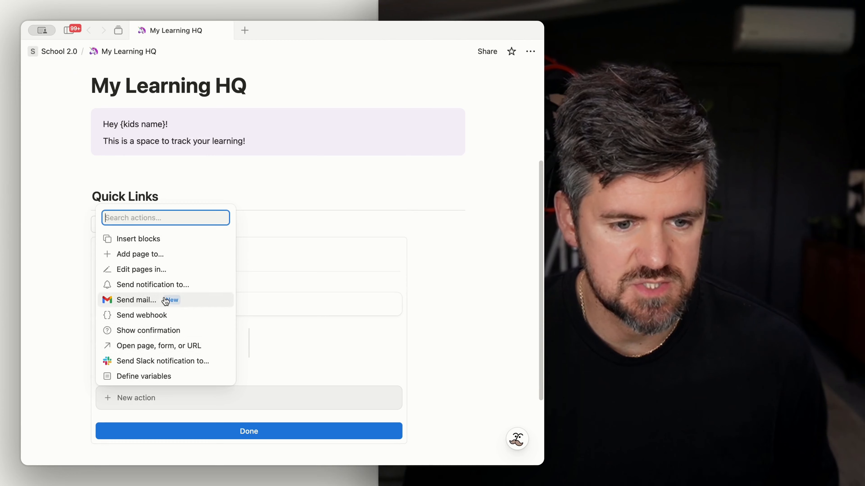
{"action": "left_click", "coordinate": [159, 346]}
{"action": "scroll", "coordinate": [195, 402], "scroll_direction": "up", "scroll_amount": 1}
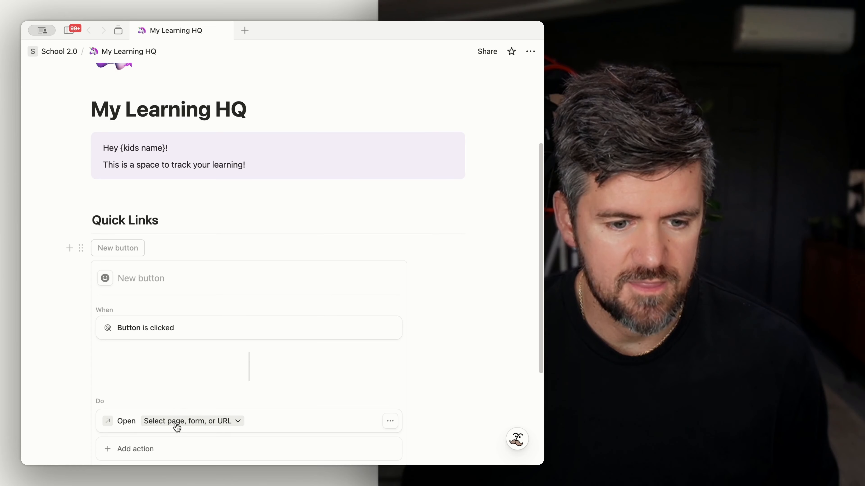
{"action": "left_click", "coordinate": [177, 423]}
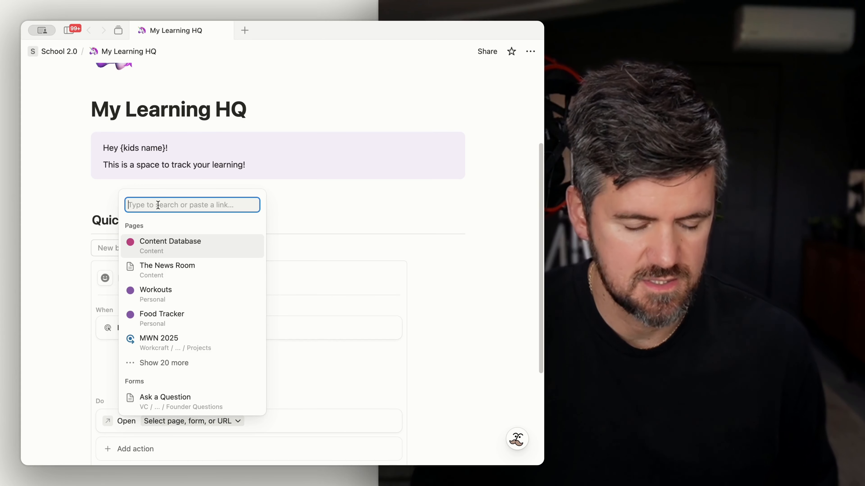
{"action": "type", "text": "clever.com"}
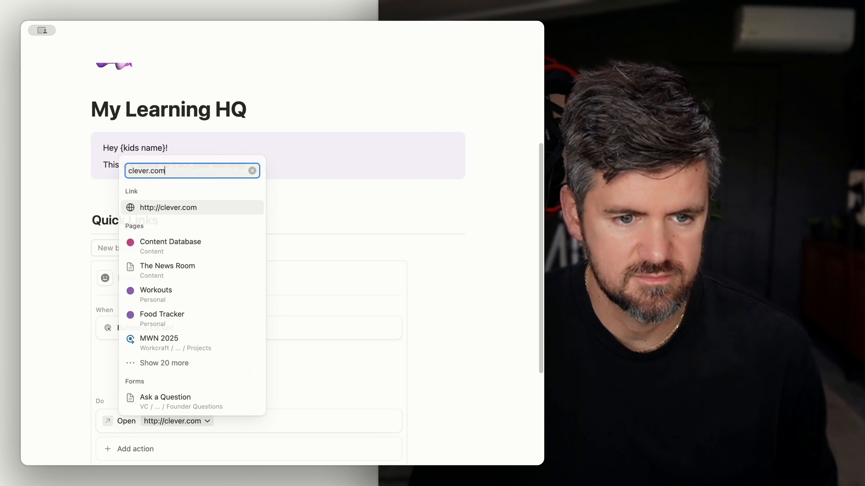
{"action": "key", "text": "Return"}
{"action": "scroll", "coordinate": [197, 426], "scroll_direction": "down", "scroll_amount": 3}
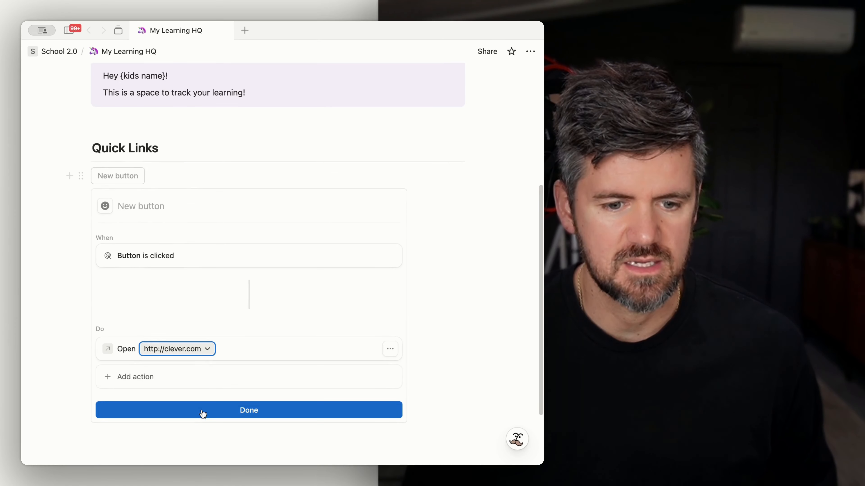
{"action": "left_click", "coordinate": [200, 411]}
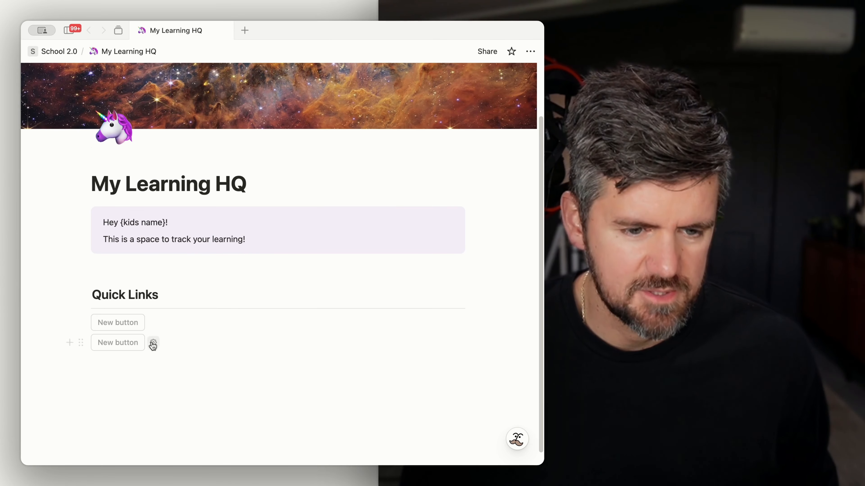
Step: Delete the duplicate empty button and name the remaining button Clever
{"action": "left_click", "coordinate": [81, 345]}
{"action": "key", "text": "Delete"}
{"action": "left_click", "coordinate": [156, 332]}
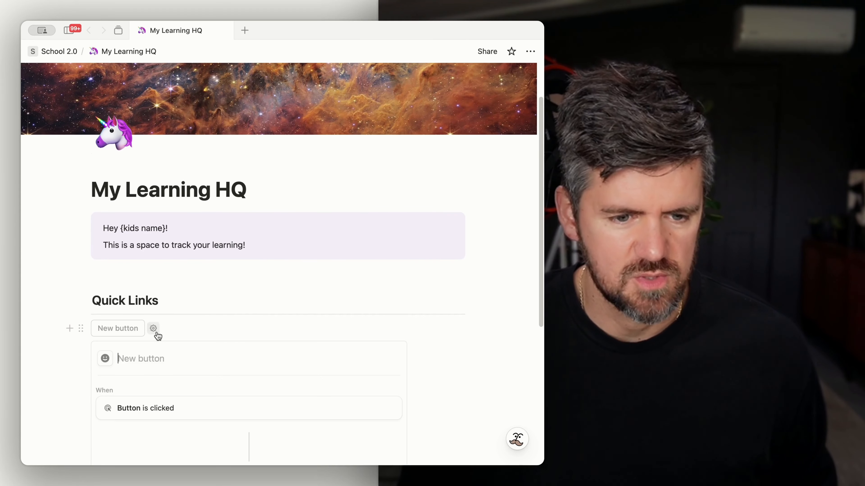
{"action": "type", "text": "Clever"}
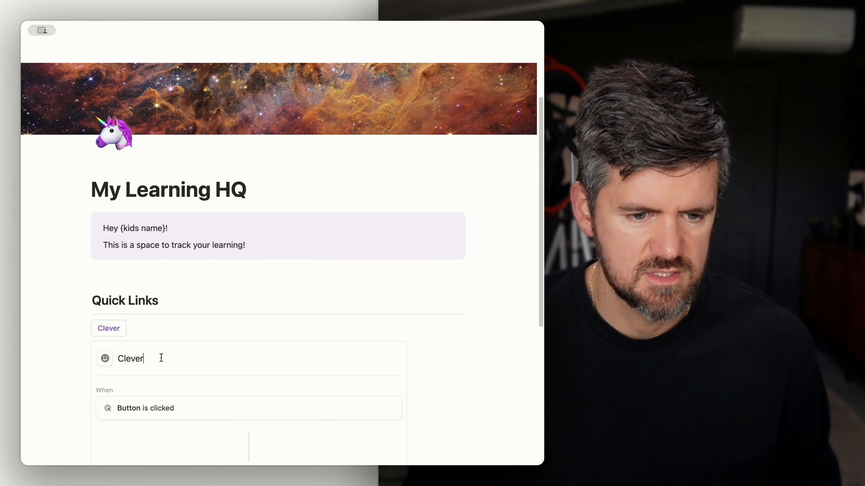
Step: Give the Clever button a computer icon found by searching 'com', then finish editing
{"action": "scroll", "coordinate": [102, 306], "scroll_direction": "down", "scroll_amount": 5}
{"action": "left_click", "coordinate": [105, 225]}
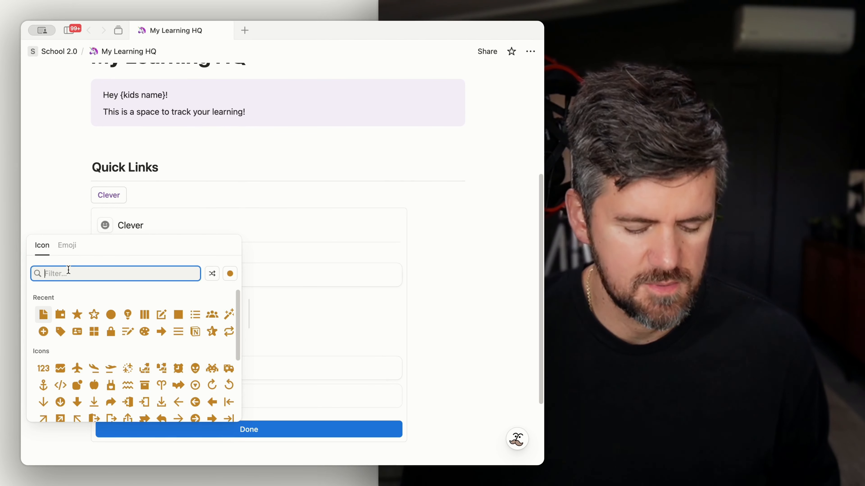
{"action": "type", "text": "web"}
{"action": "key", "text": "BackSpace"}
{"action": "key", "text": "BackSpace"}
{"action": "key", "text": "BackSpace"}
{"action": "type", "text": "co"}
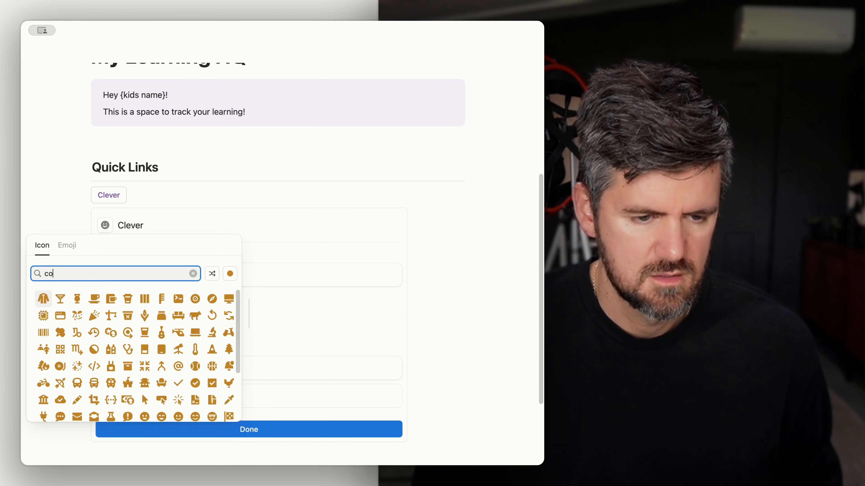
{"action": "type", "text": "m"}
{"action": "left_click", "coordinate": [111, 299]}
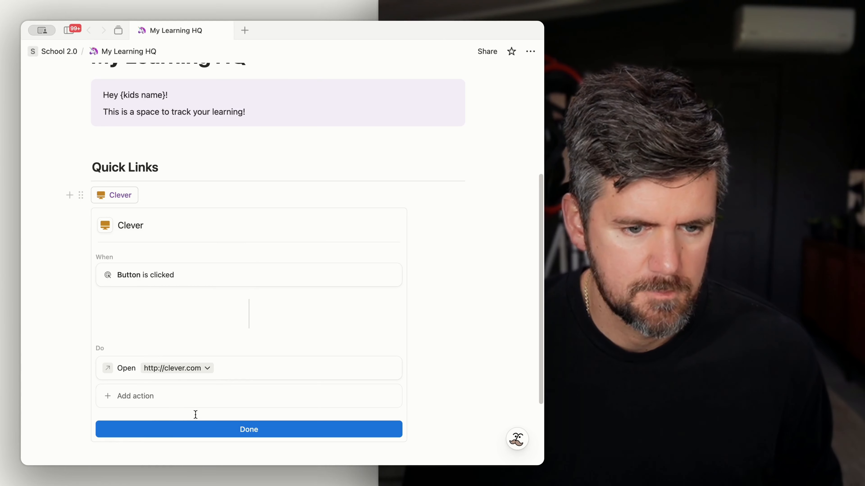
{"action": "left_click", "coordinate": [199, 431]}
{"action": "left_click", "coordinate": [83, 329]}
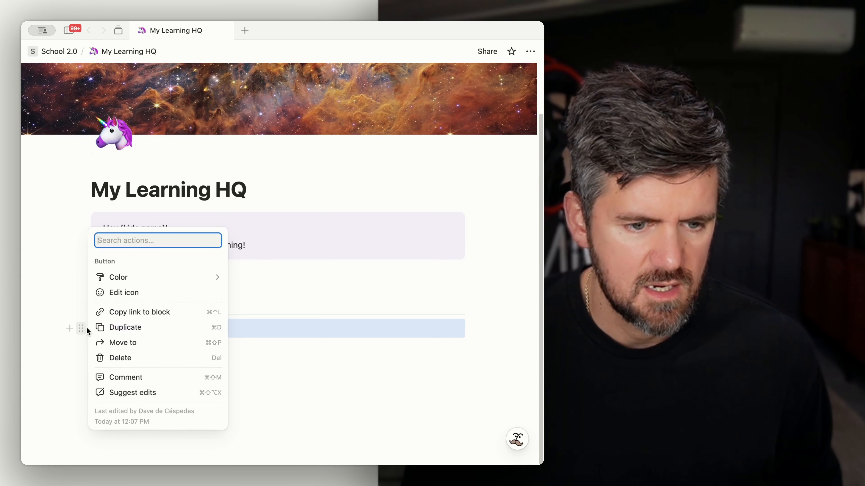
{"action": "mouse_move", "coordinate": [154, 279]}
{"action": "scroll", "coordinate": [266, 417], "scroll_direction": "down", "scroll_amount": 1}
{"action": "left_click", "coordinate": [263, 409]}
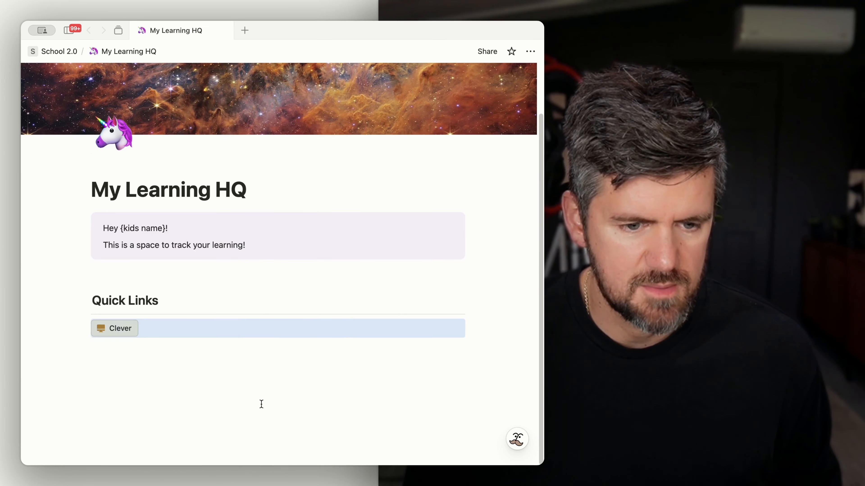
{"action": "left_click", "coordinate": [117, 363]}
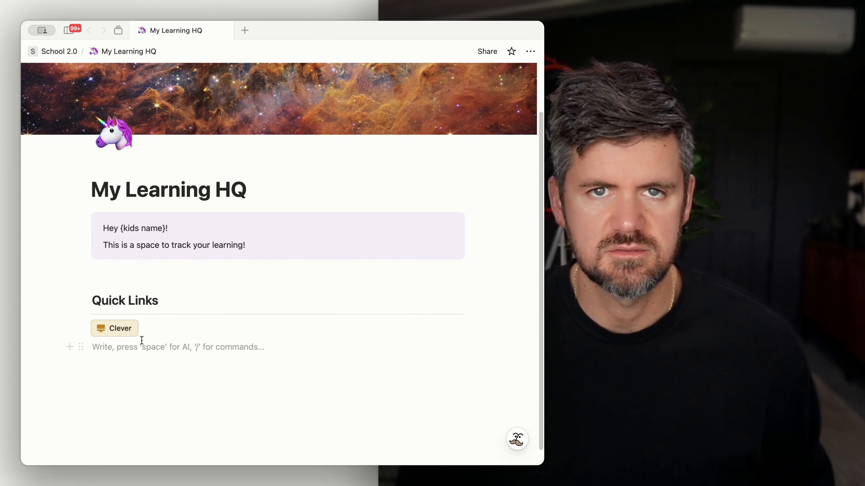
Step: Examine the completed Quick Links button grid and try the Discovery button
{"action": "scroll", "coordinate": [141, 341], "scroll_direction": "up", "scroll_amount": 1}
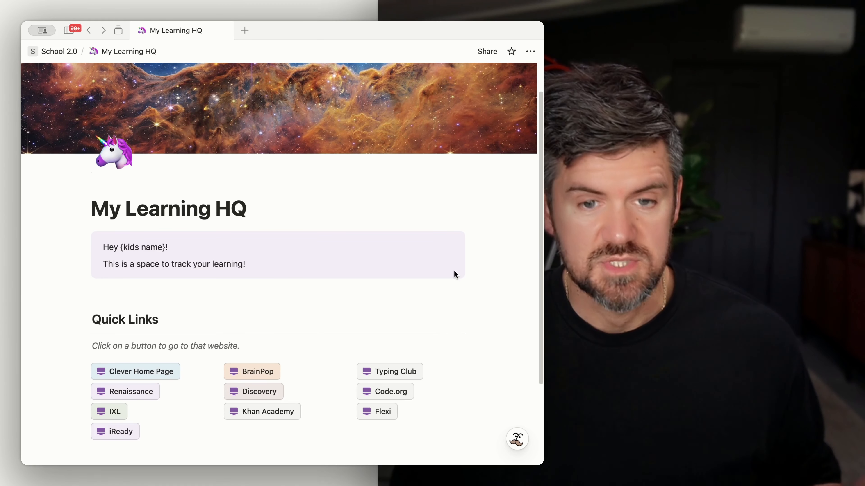
{"action": "scroll", "coordinate": [449, 314], "scroll_direction": "down", "scroll_amount": 3}
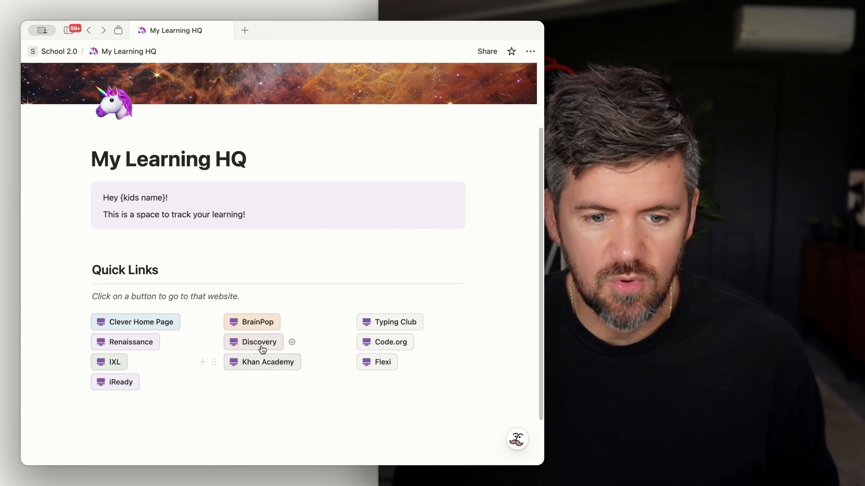
{"action": "left_click", "coordinate": [253, 341]}
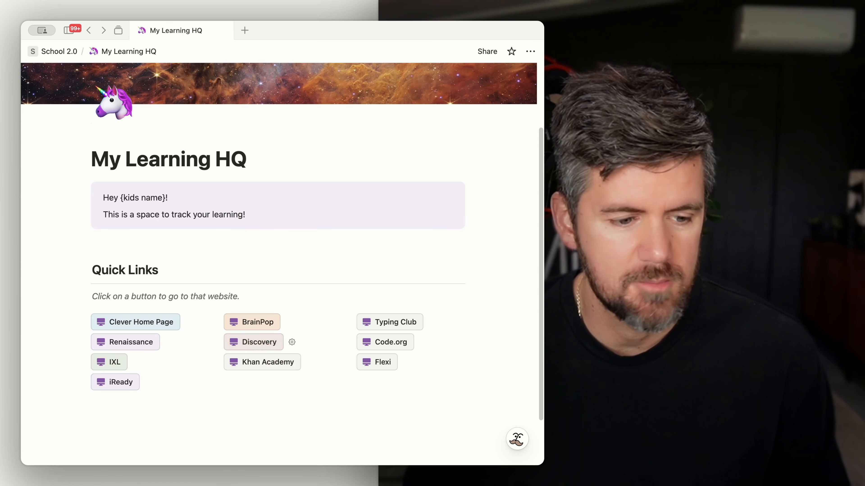
Step: Insert a full-page database below the Quick Links buttons and title it Learning Journal
{"action": "key", "text": "Down"}
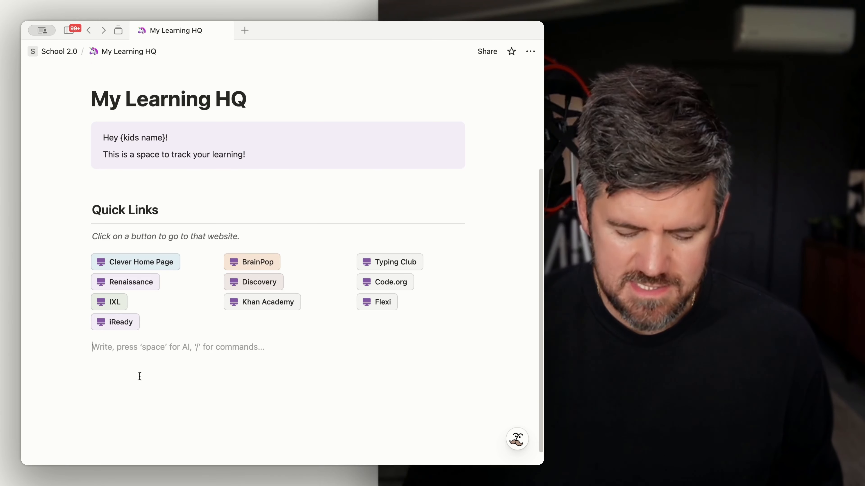
{"action": "key", "text": "Return"}
{"action": "key", "text": "Return"}
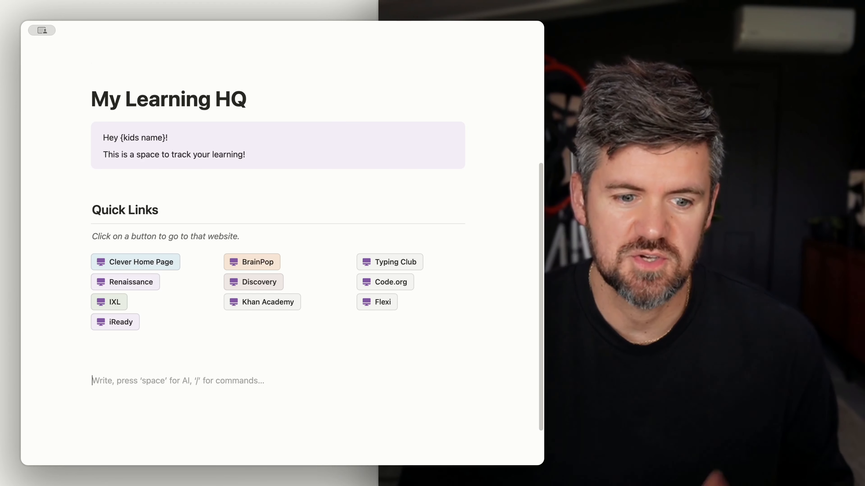
{"action": "type", "text": "/"}
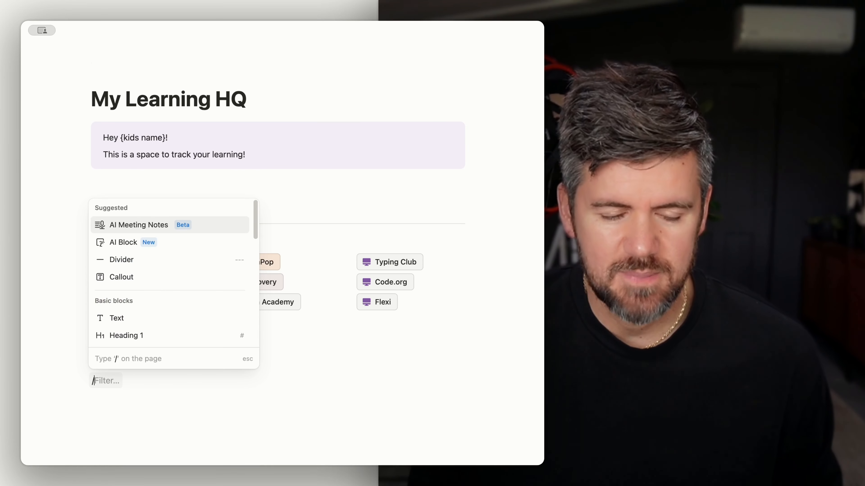
{"action": "type", "text": "datab"}
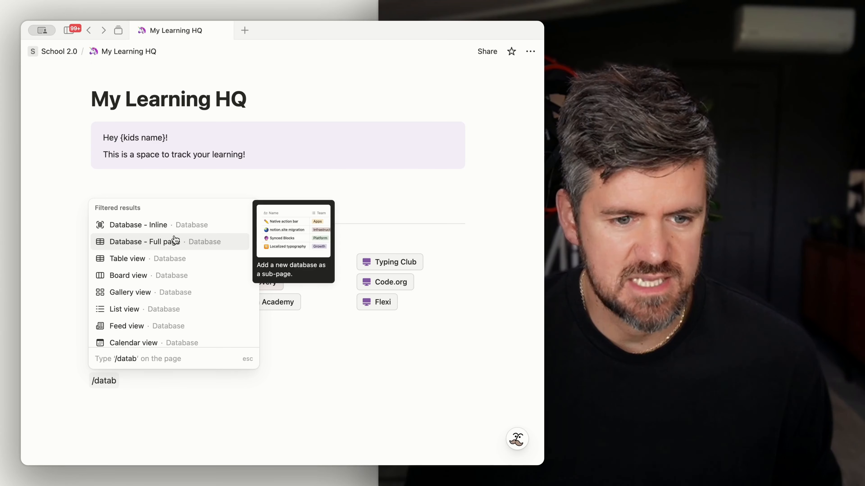
{"action": "left_click", "coordinate": [172, 241]}
{"action": "left_click", "coordinate": [154, 92]}
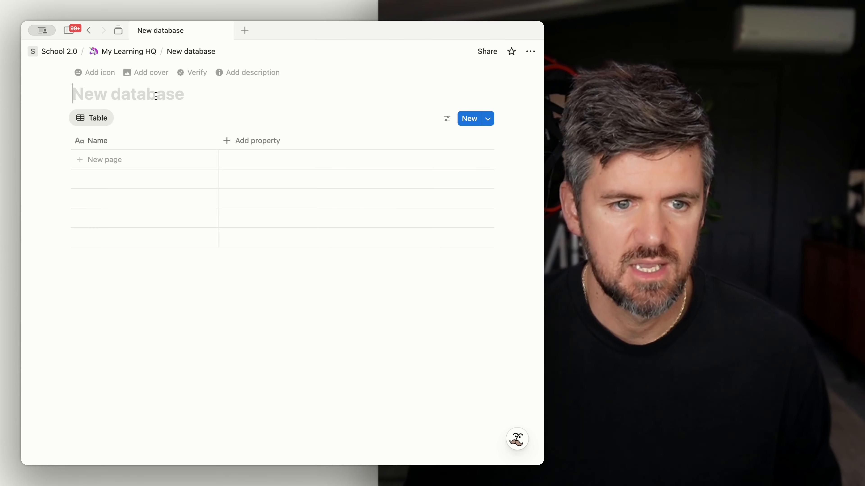
{"action": "type", "text": "Learning Journal"}
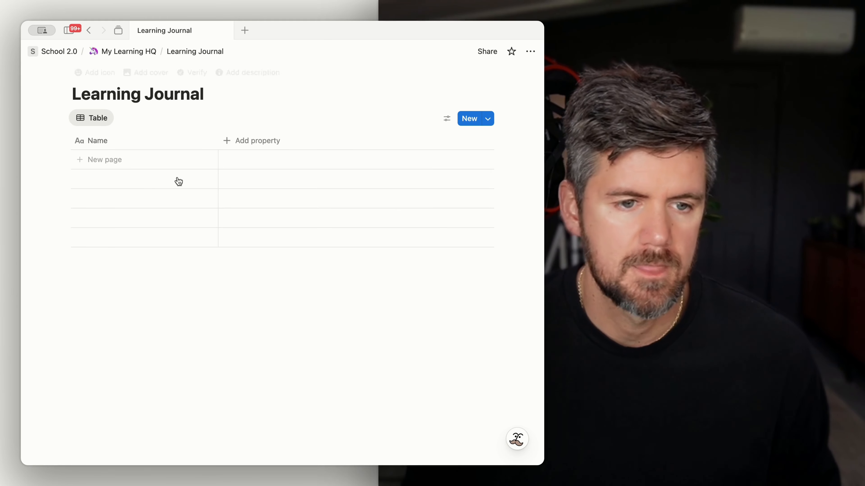
Step: Rename the database's Name property to Entry
{"action": "left_click", "coordinate": [141, 145]}
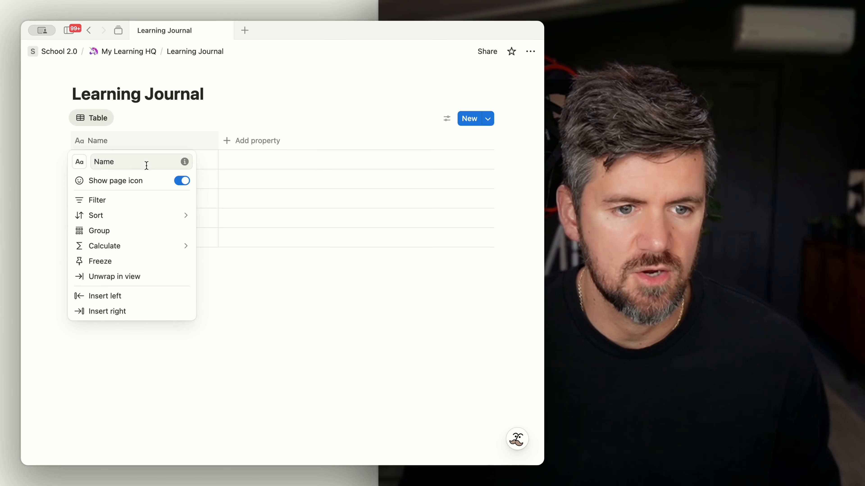
{"action": "type", "text": "Entry"}
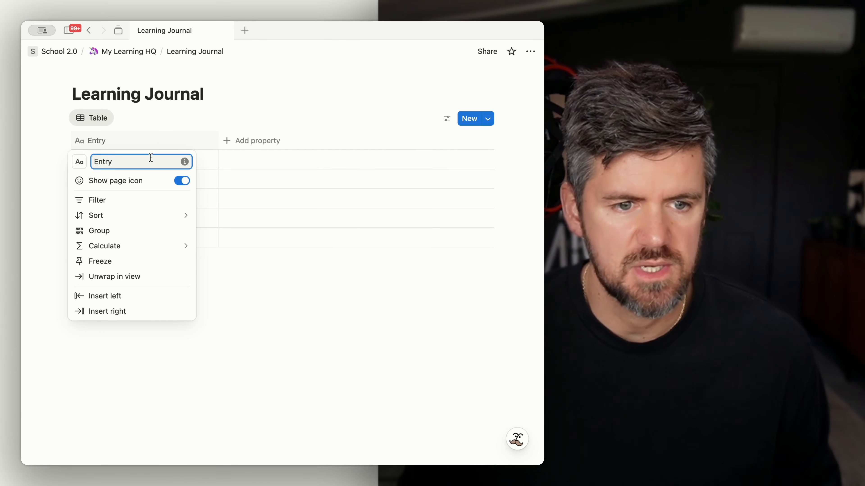
{"action": "key", "text": "Return"}
Step: Add a Form view to the database and title the form New Journal Entry
{"action": "left_click", "coordinate": [122, 118]}
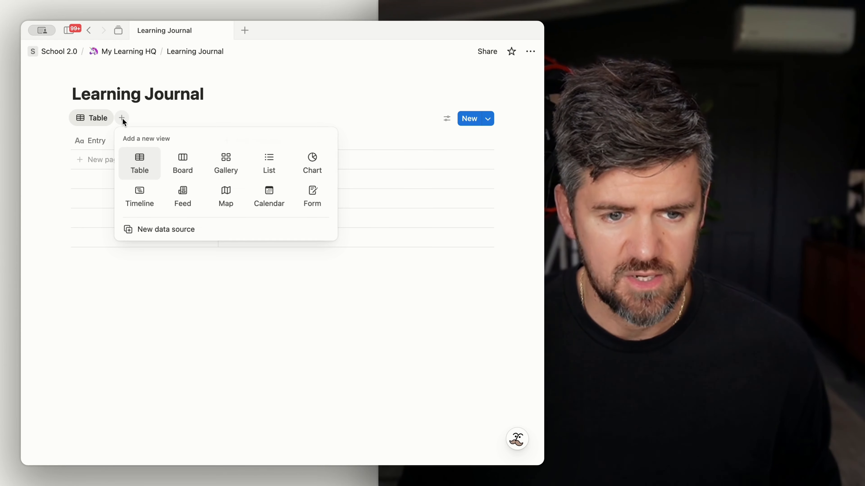
{"action": "left_click", "coordinate": [317, 200]}
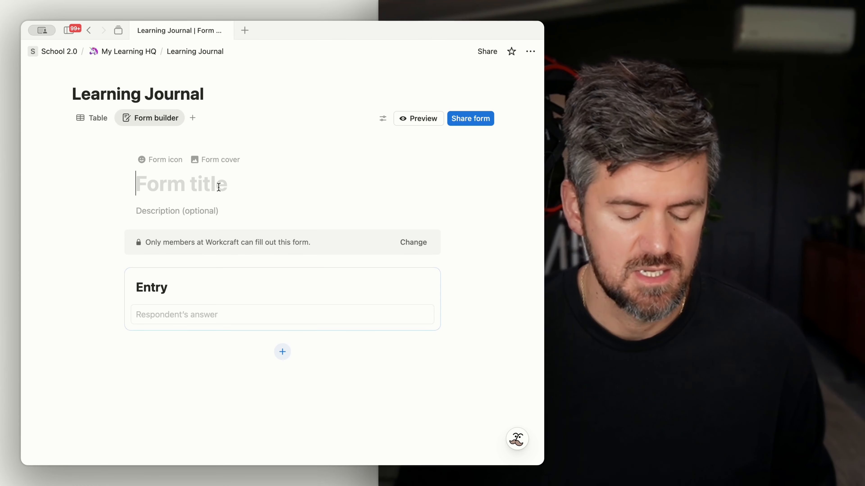
{"action": "type", "text": "New Journal Entry"}
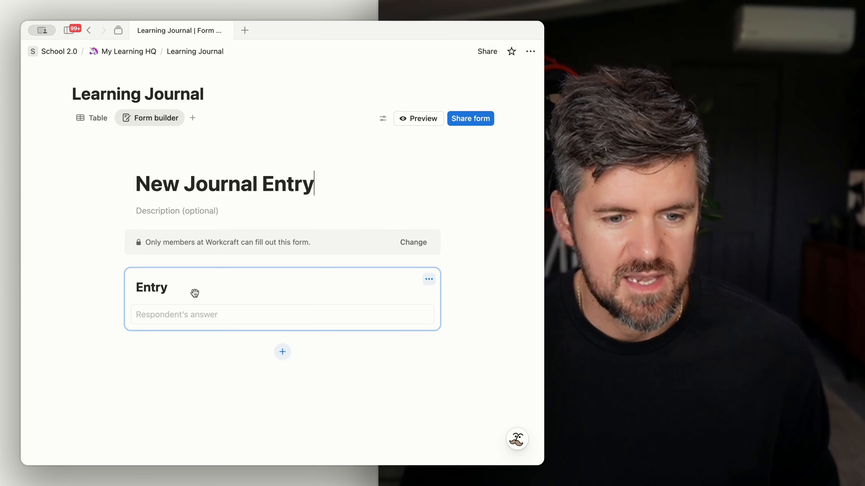
Step: Turn on Long answer for the form's Entry question
{"action": "left_click", "coordinate": [181, 311]}
{"action": "left_click", "coordinate": [220, 300]}
{"action": "left_click", "coordinate": [396, 300]}
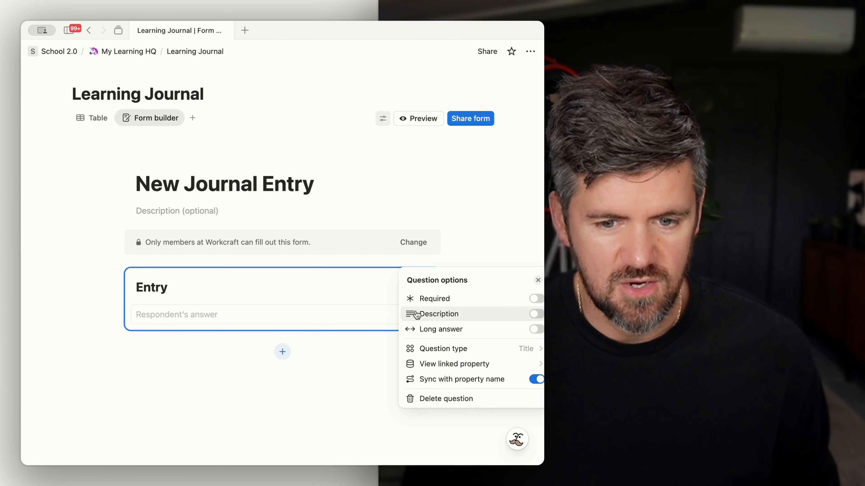
{"action": "left_click", "coordinate": [536, 329]}
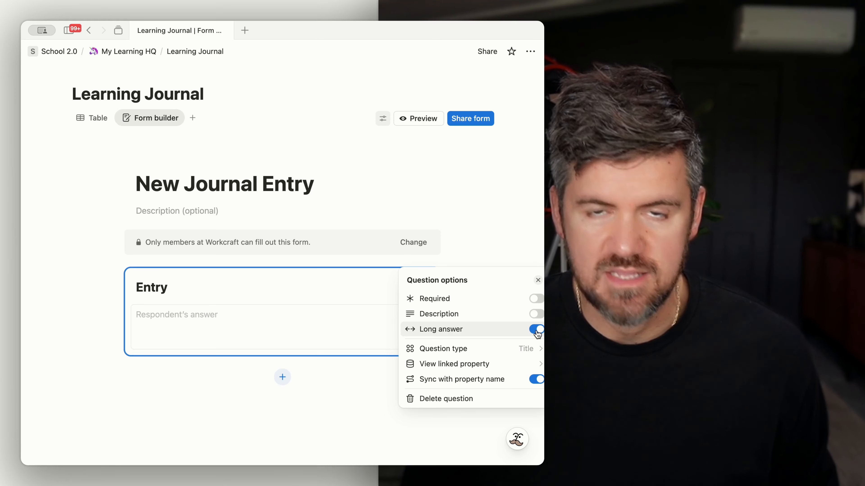
{"action": "left_click", "coordinate": [321, 375]}
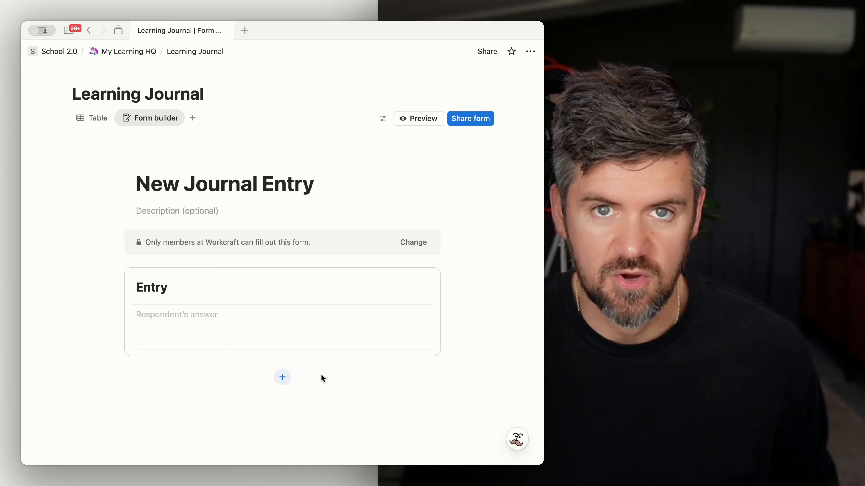
Step: Add a multiple choice question to the form titled 'Where did you learn this?'
{"action": "left_click", "coordinate": [285, 378]}
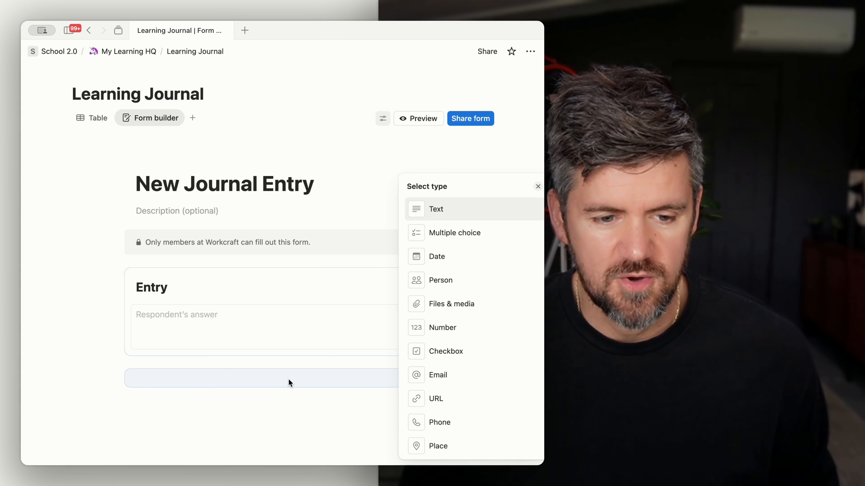
{"action": "left_click", "coordinate": [479, 235]}
{"action": "triple_click", "coordinate": [192, 333]}
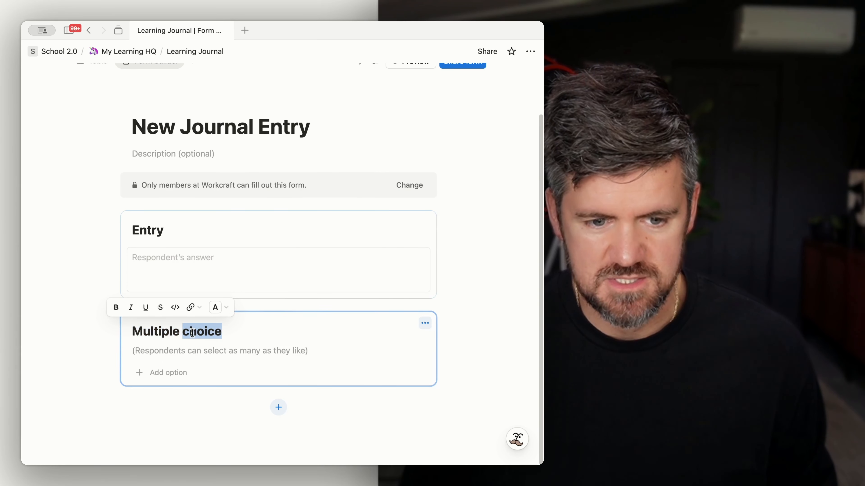
{"action": "type", "text": "Where did you learn this?"}
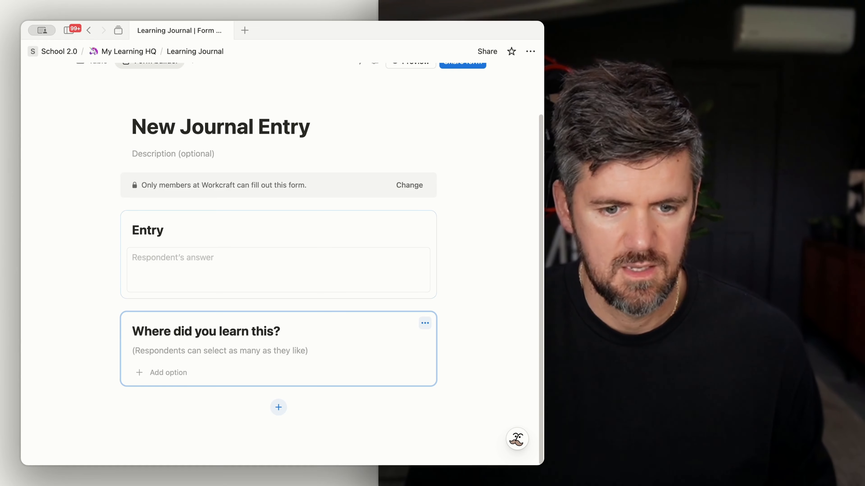
Step: Add the answer options Discovery Science, IXL and iReady to the multiple choice question
{"action": "left_click", "coordinate": [170, 373]}
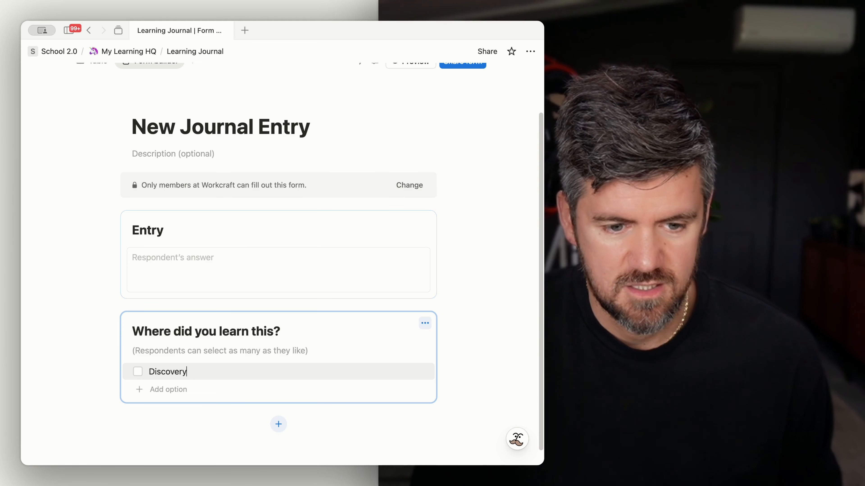
{"action": "type", "text": "ce"}
{"action": "key", "text": "Return"}
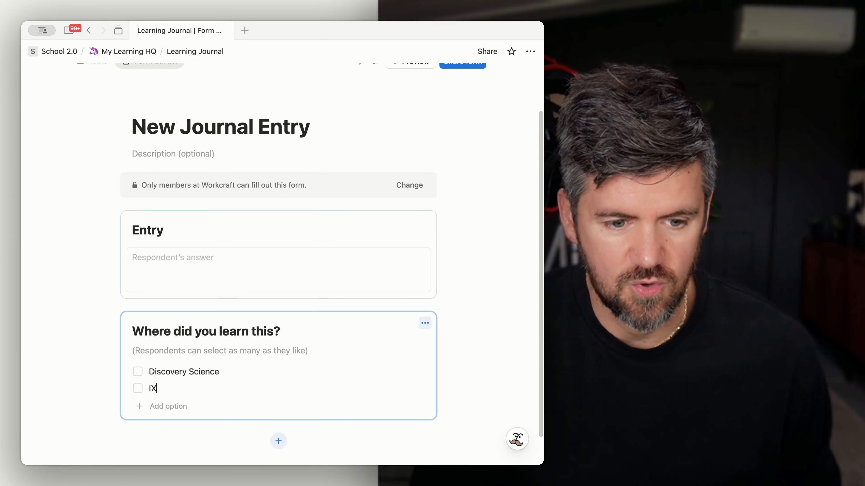
{"action": "type", "text": "IXL"}
{"action": "key", "text": "Return"}
{"action": "type", "text": "iReady"}
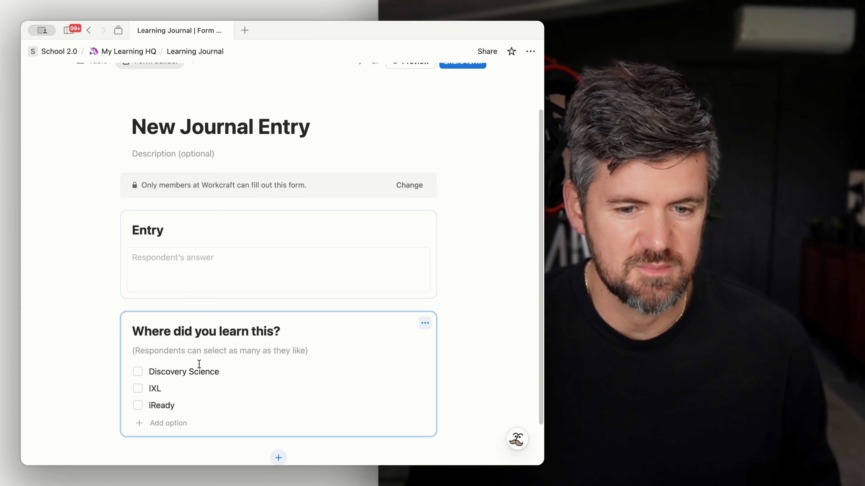
Step: Add Book and Class Activity as further answer options to the question
{"action": "scroll", "coordinate": [218, 378], "scroll_direction": "down", "scroll_amount": 1}
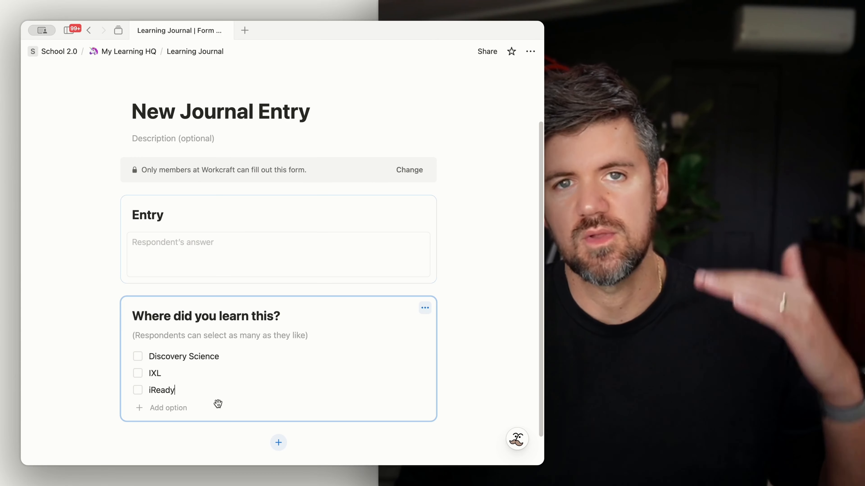
{"action": "scroll", "coordinate": [442, 357], "scroll_direction": "down", "scroll_amount": 1}
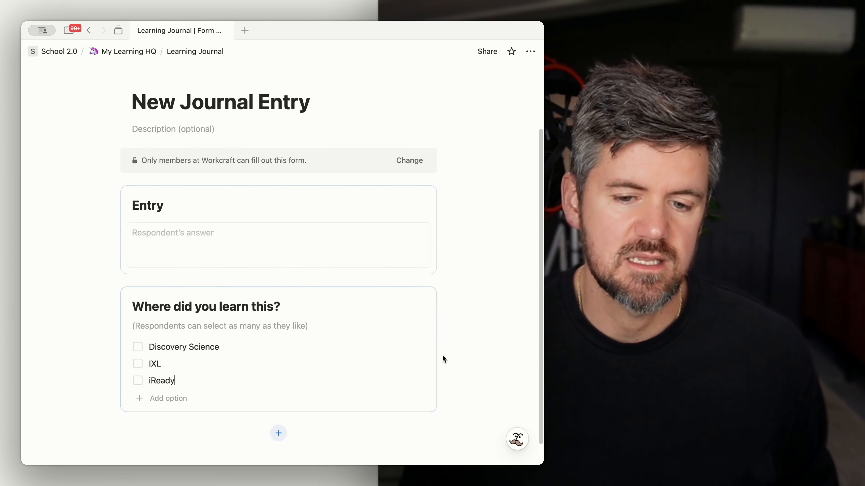
{"action": "left_click", "coordinate": [226, 399]}
{"action": "left_click", "coordinate": [179, 387]}
{"action": "left_click", "coordinate": [177, 387]}
{"action": "type", "text": "B"}
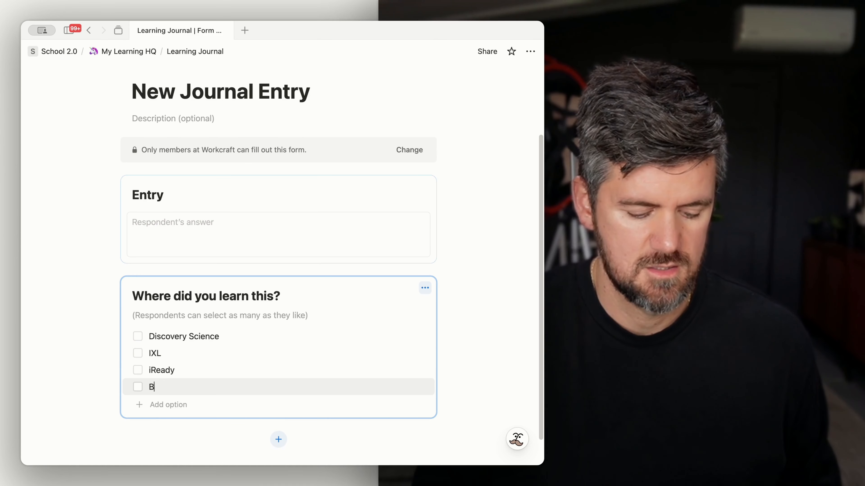
{"action": "type", "text": "ook"}
{"action": "key", "text": "Return"}
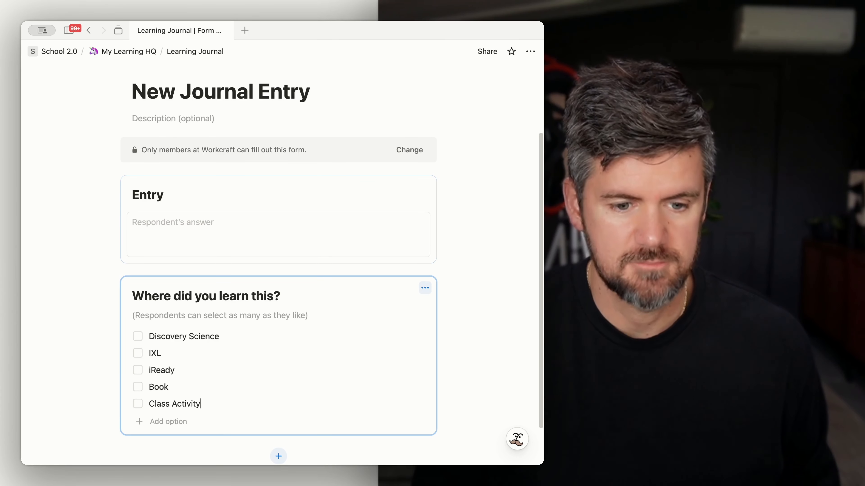
Step: Customize the form's confirmation title to 'Great job!' and body to 'You're doing fantastic, {name}!'
{"action": "scroll", "coordinate": [232, 317], "scroll_direction": "down", "scroll_amount": 3}
{"action": "scroll", "coordinate": [408, 259], "scroll_direction": "up", "scroll_amount": 3}
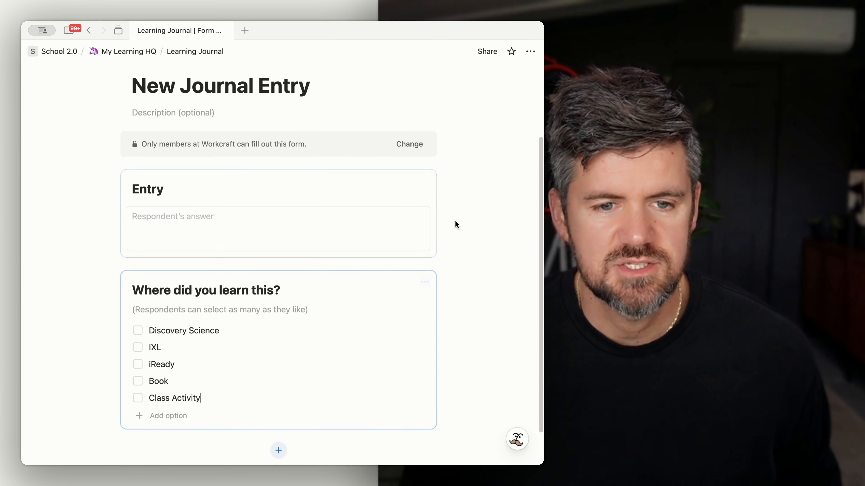
{"action": "scroll", "coordinate": [441, 235], "scroll_direction": "up", "scroll_amount": 3}
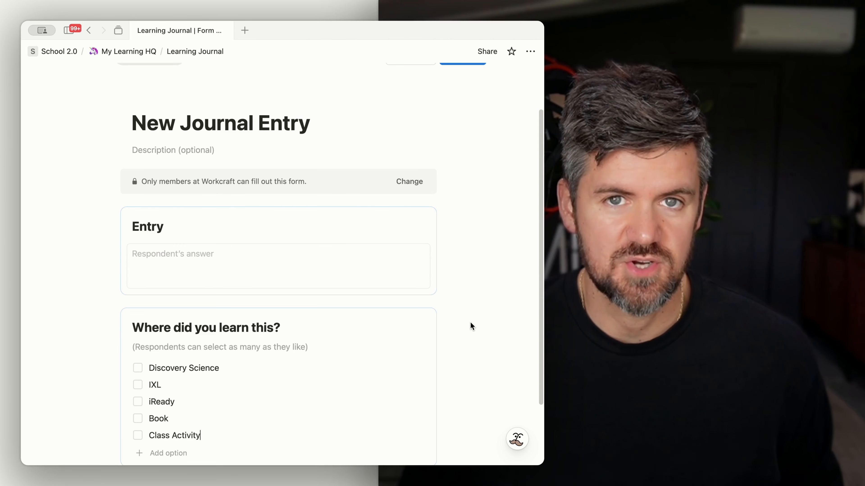
{"action": "scroll", "coordinate": [430, 116], "scroll_direction": "up", "scroll_amount": 3}
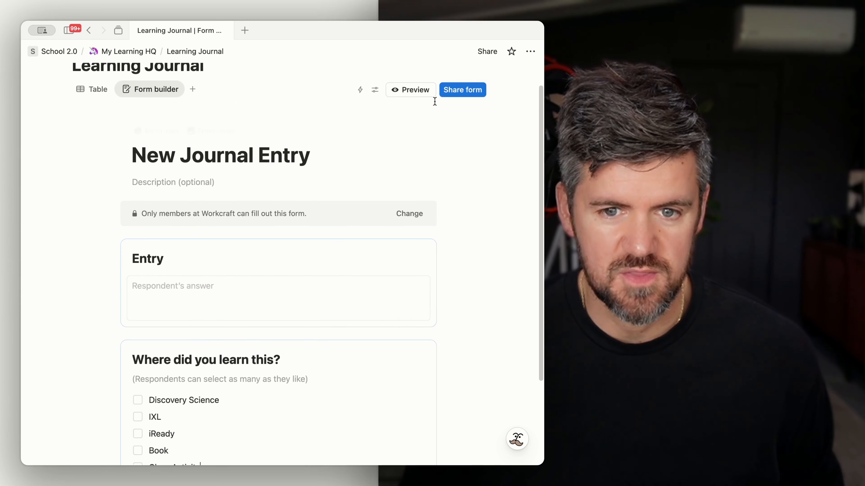
{"action": "left_click", "coordinate": [376, 94]}
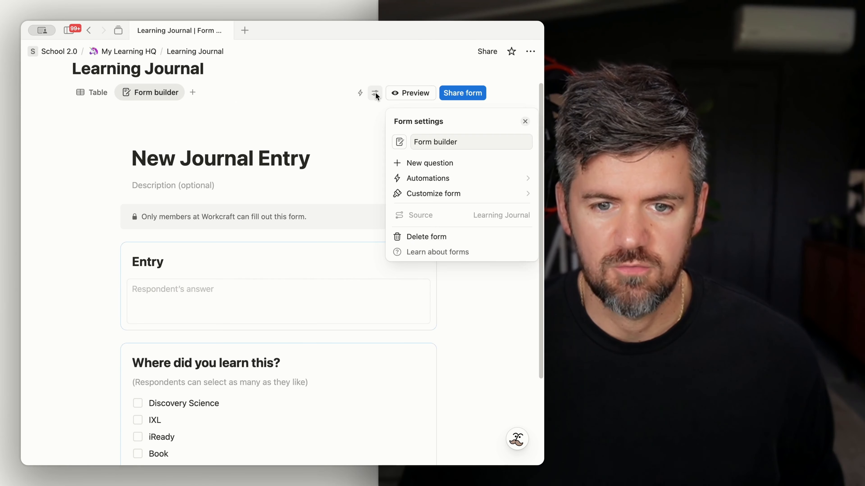
{"action": "left_click", "coordinate": [442, 196]}
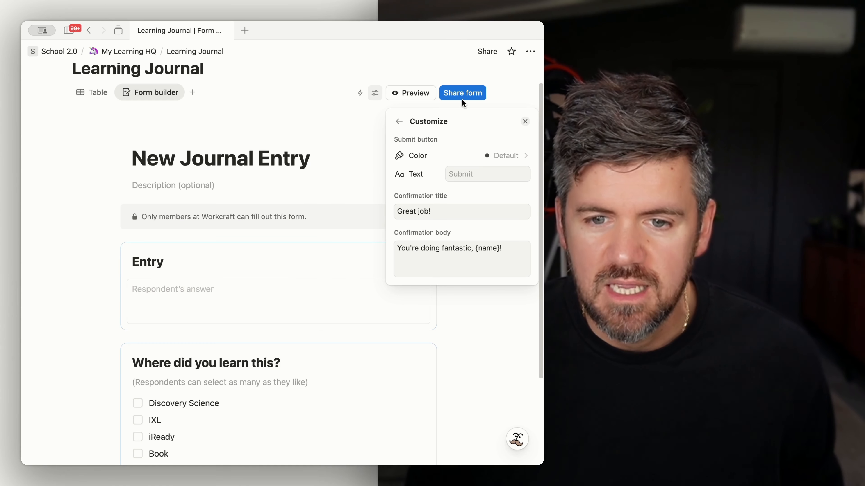
{"action": "left_click", "coordinate": [374, 92]}
Step: Copy the form's share link and return to the My Learning HQ page
{"action": "left_click", "coordinate": [461, 93]}
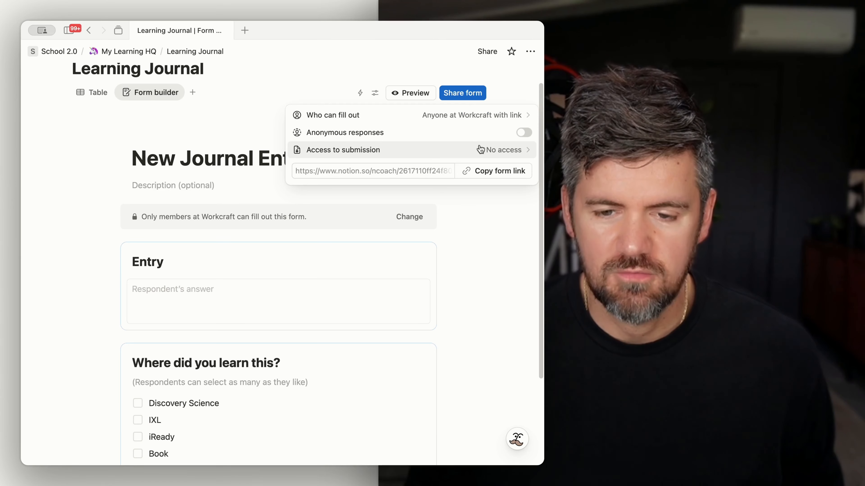
{"action": "left_click", "coordinate": [489, 171]}
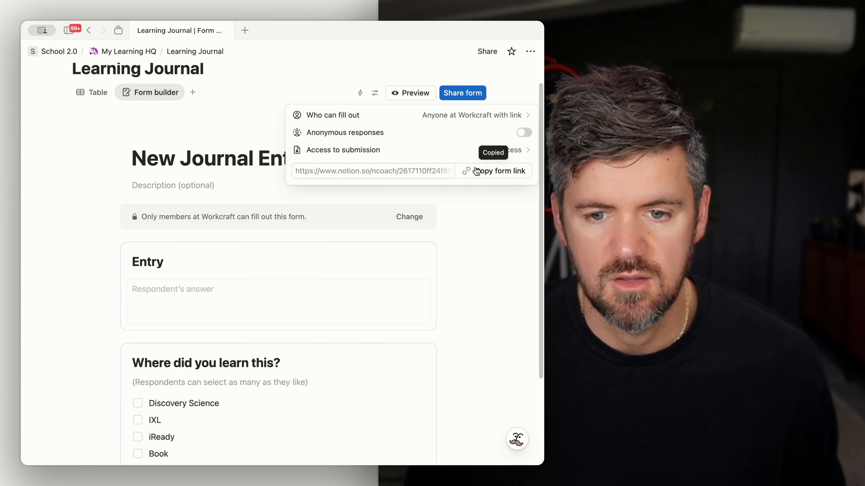
{"action": "left_click", "coordinate": [141, 52]}
{"action": "left_click", "coordinate": [139, 52]}
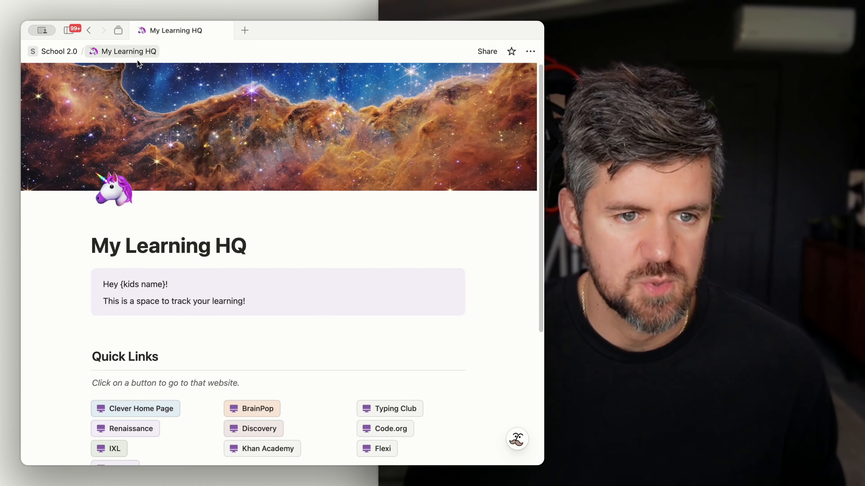
Step: Insert a Heading 2 block on a new line above the Learning Journal database link
{"action": "scroll", "coordinate": [290, 305], "scroll_direction": "down", "scroll_amount": 5}
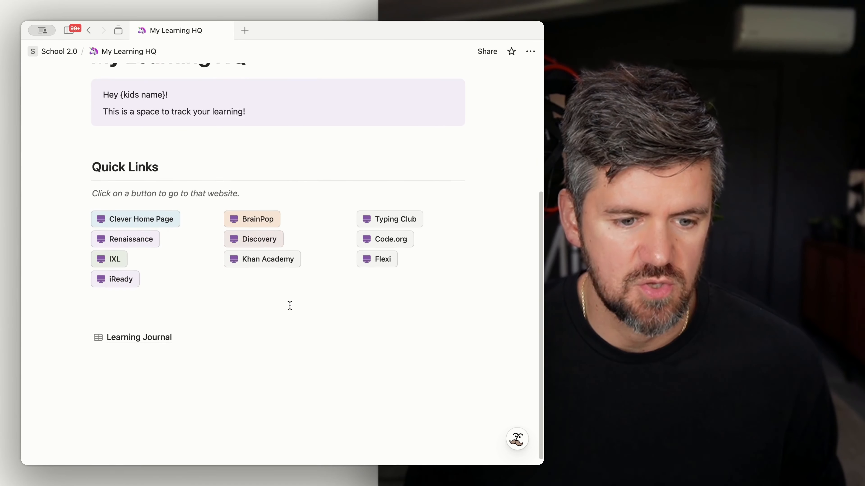
{"action": "left_click", "coordinate": [118, 311]}
{"action": "key", "text": "Return"}
{"action": "key", "text": "Return"}
{"action": "key", "text": "Return"}
{"action": "key", "text": "Up"}
{"action": "key", "text": "Up"}
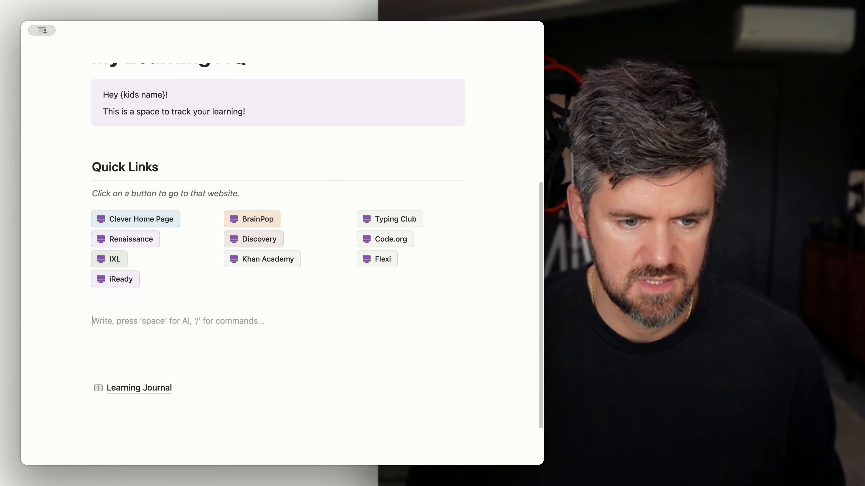
{"action": "type", "text": "/h2"}
{"action": "key", "text": "Return"}
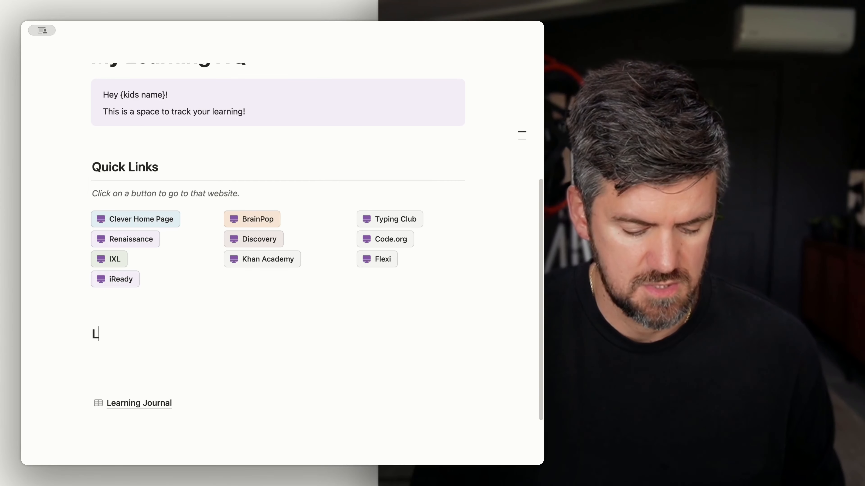
Step: Title the heading 'Learning Journal' and add a divider line beneath it
{"action": "type", "text": "Learning Journal"}
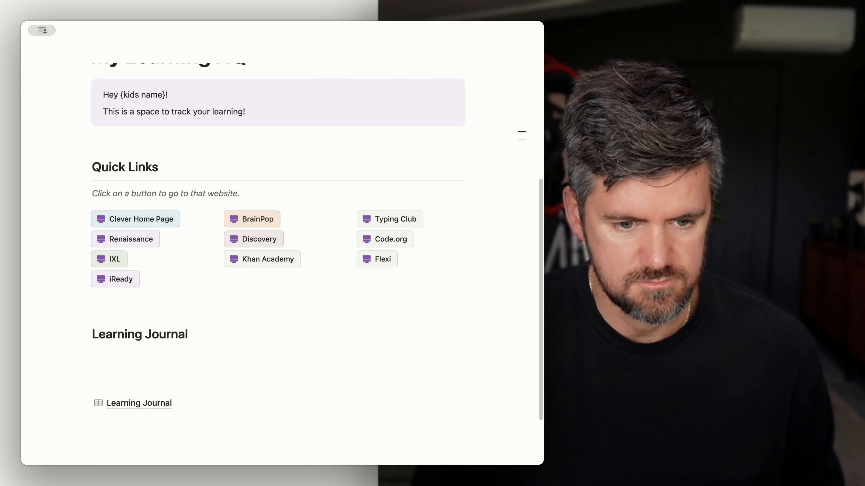
{"action": "key", "text": "Return"}
{"action": "type", "text": "/div"}
{"action": "key", "text": "Return"}
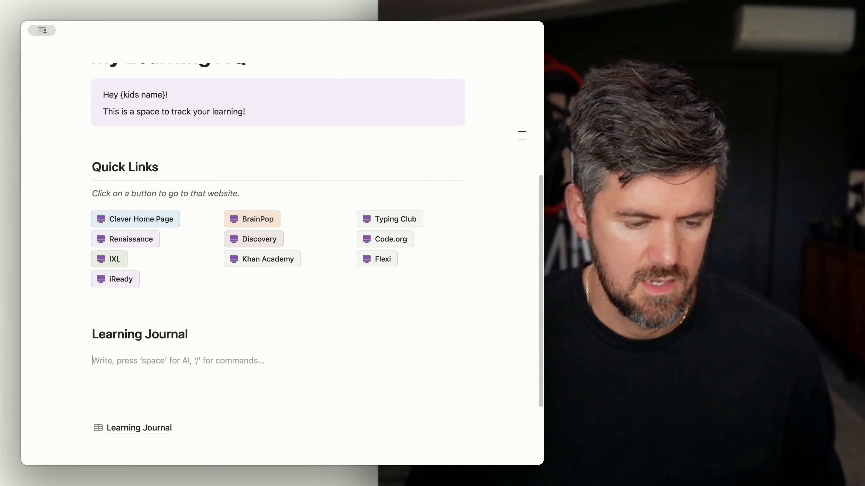
Step: Paste the copied form link under the heading and embed it as a form
{"action": "key", "text": "super+v"}
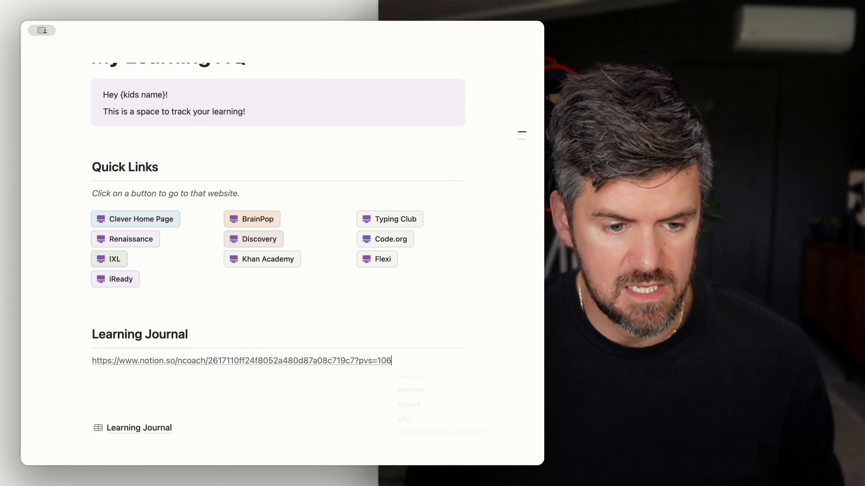
{"action": "left_click", "coordinate": [439, 410]}
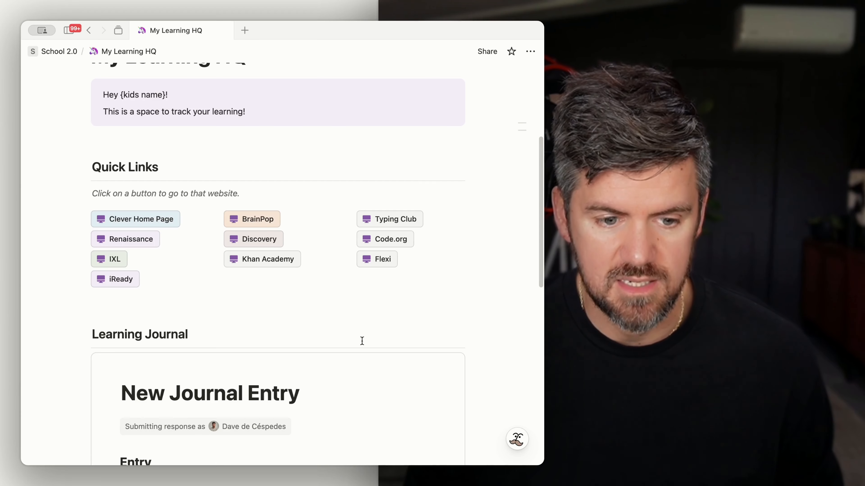
Step: Scroll through the embedded New Journal Entry form to review its questions and answer options
{"action": "scroll", "coordinate": [356, 329], "scroll_direction": "down", "scroll_amount": 3}
{"action": "scroll", "coordinate": [254, 329], "scroll_direction": "down", "scroll_amount": 6}
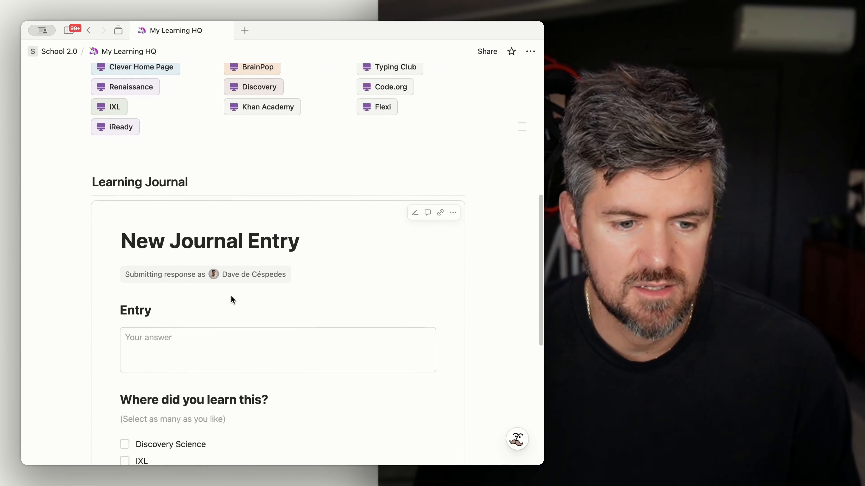
{"action": "scroll", "coordinate": [230, 295], "scroll_direction": "down", "scroll_amount": 3}
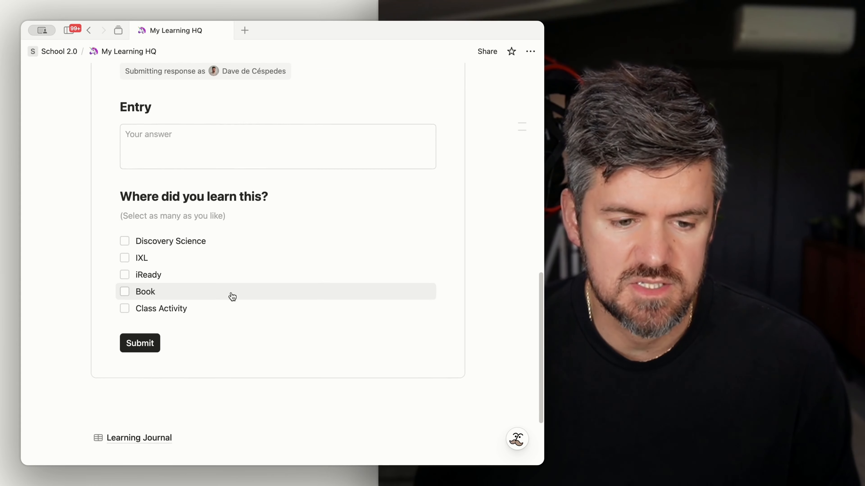
{"action": "scroll", "coordinate": [231, 295], "scroll_direction": "up", "scroll_amount": 2}
{"action": "left_click", "coordinate": [153, 200]}
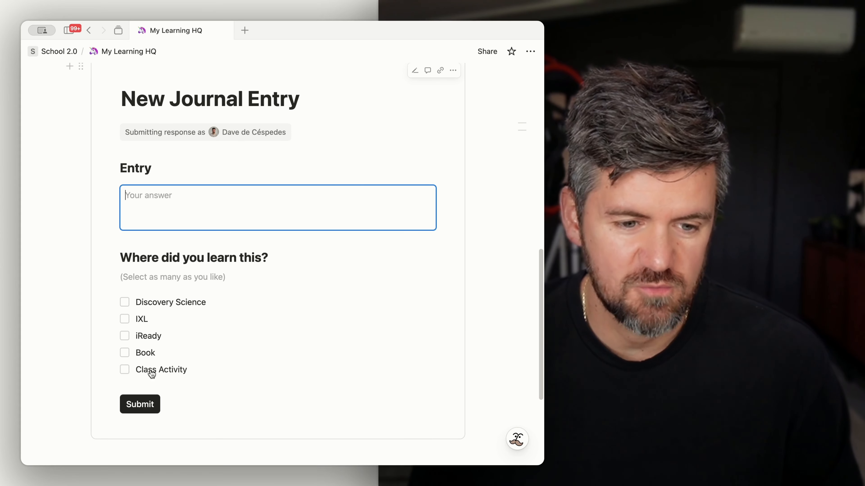
{"action": "left_click", "coordinate": [207, 410]}
{"action": "scroll", "coordinate": [205, 255], "scroll_direction": "up", "scroll_amount": 1}
{"action": "scroll", "coordinate": [203, 294], "scroll_direction": "down", "scroll_amount": 1}
{"action": "scroll", "coordinate": [202, 298], "scroll_direction": "down", "scroll_amount": 5}
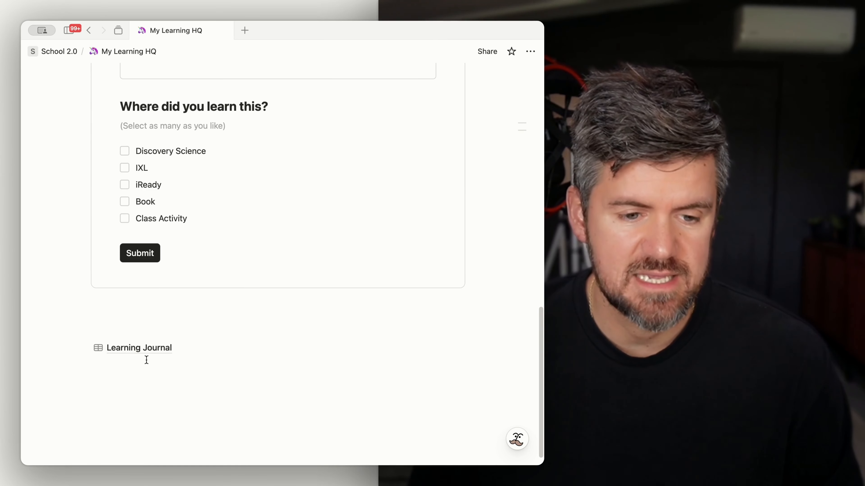
Step: Open the Learning Journal database and check the answer options in the 'Where did you learn this?' column
{"action": "left_click", "coordinate": [149, 349]}
{"action": "left_click", "coordinate": [92, 119]}
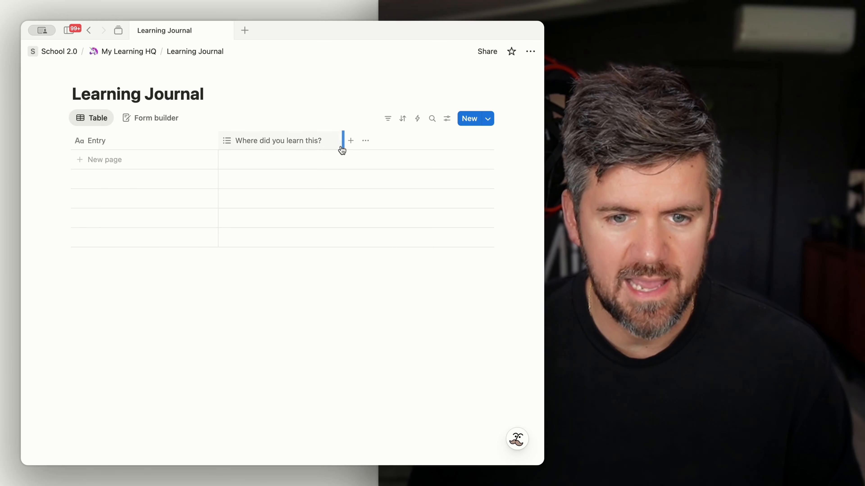
{"action": "left_click", "coordinate": [297, 155]}
{"action": "left_click", "coordinate": [253, 165]}
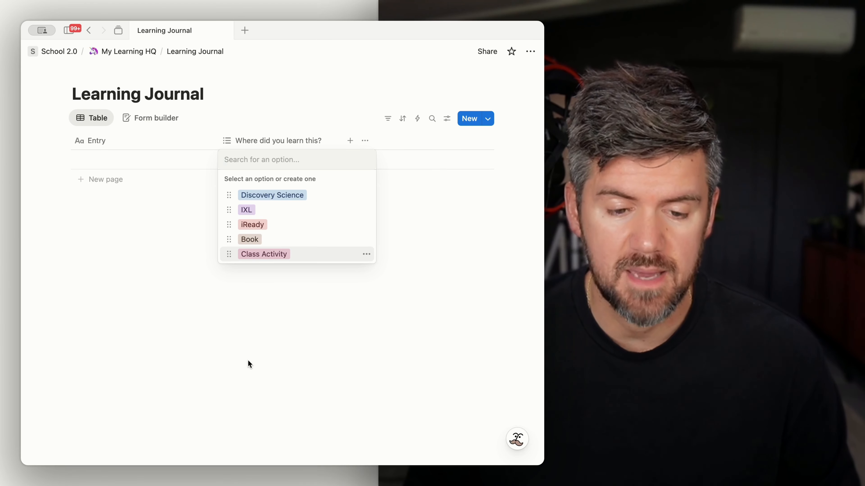
{"action": "left_click", "coordinate": [248, 361]}
{"action": "left_click", "coordinate": [326, 244]}
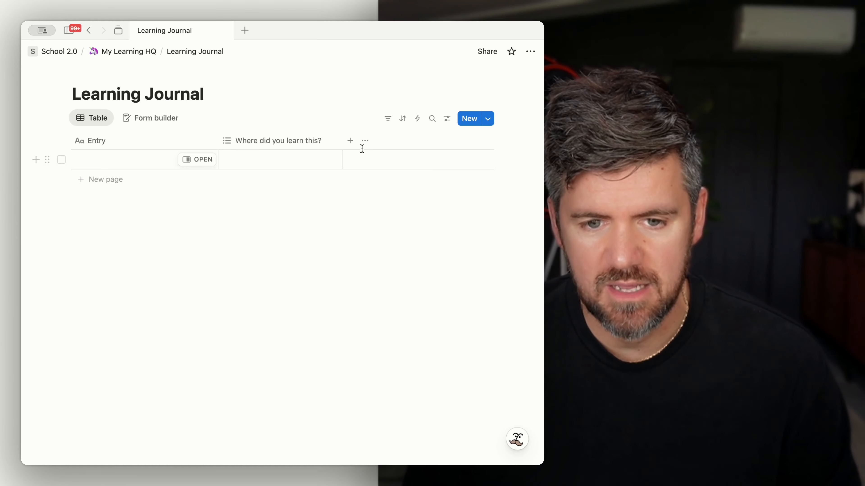
Step: Add a Created time property to the Learning Journal database
{"action": "left_click", "coordinate": [350, 141]}
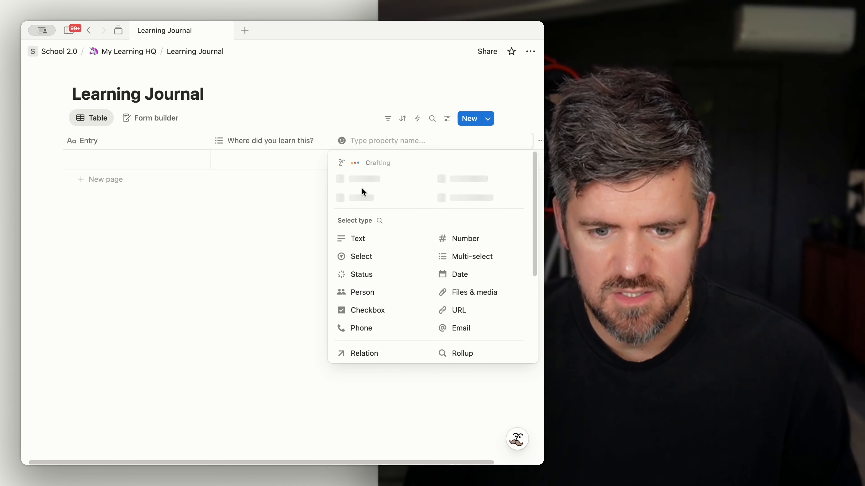
{"action": "scroll", "coordinate": [400, 329], "scroll_direction": "down", "scroll_amount": 5}
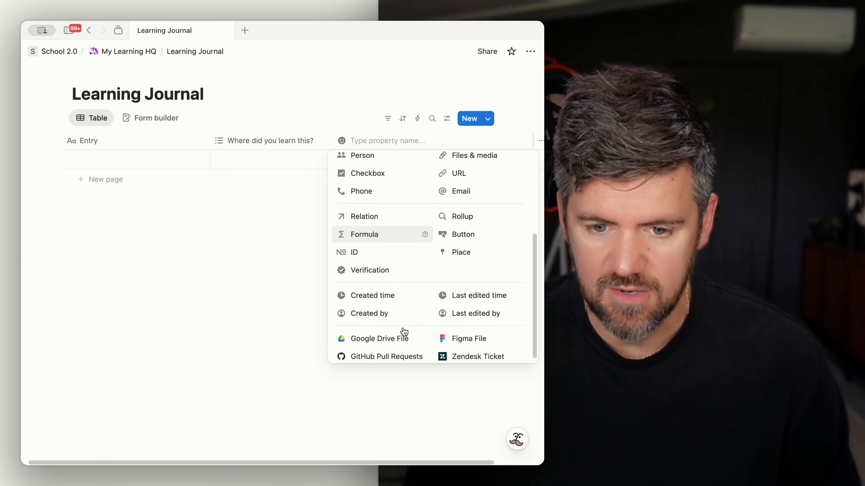
{"action": "left_click", "coordinate": [387, 294]}
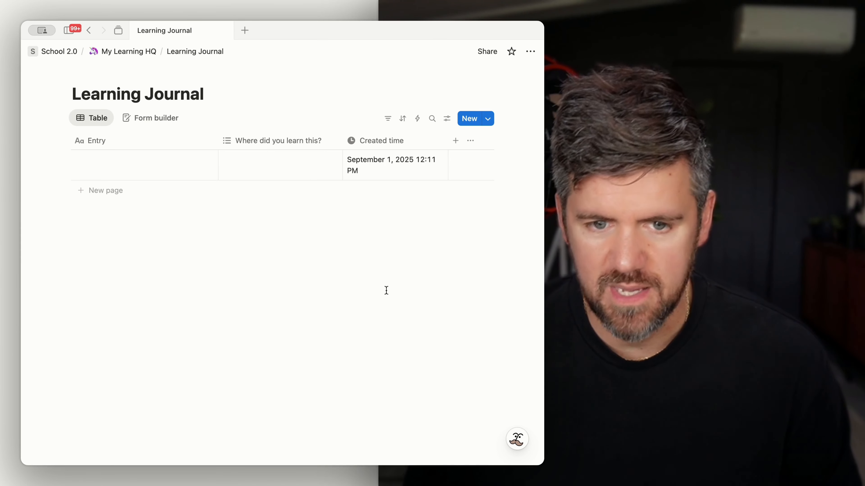
Step: Add a Created by property and widen the Created time column
{"action": "left_click", "coordinate": [455, 141]}
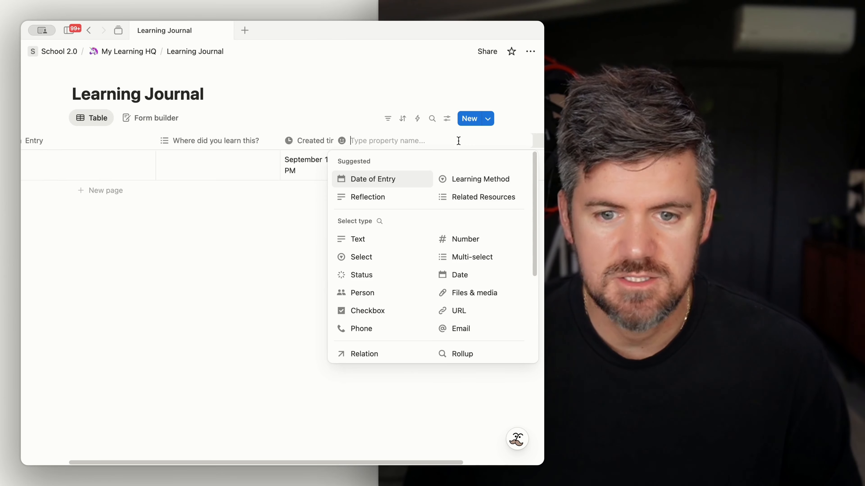
{"action": "scroll", "coordinate": [411, 280], "scroll_direction": "down", "scroll_amount": 2}
{"action": "scroll", "coordinate": [411, 279], "scroll_direction": "down", "scroll_amount": 3}
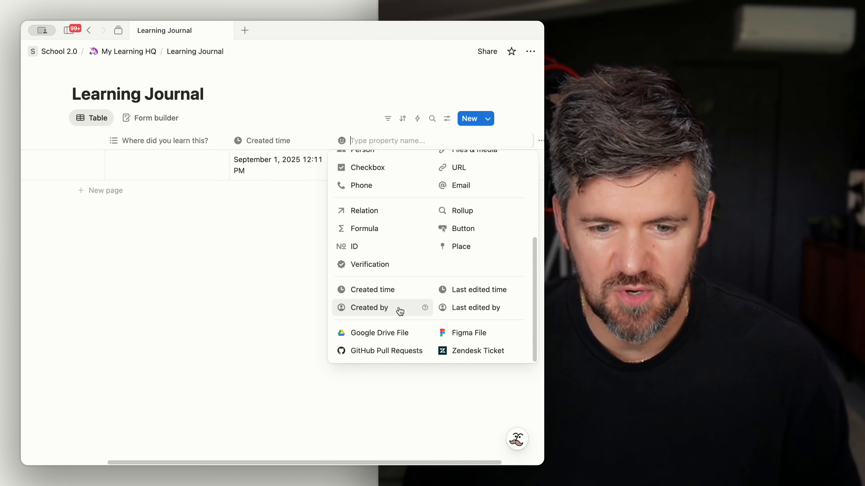
{"action": "left_click", "coordinate": [405, 314]}
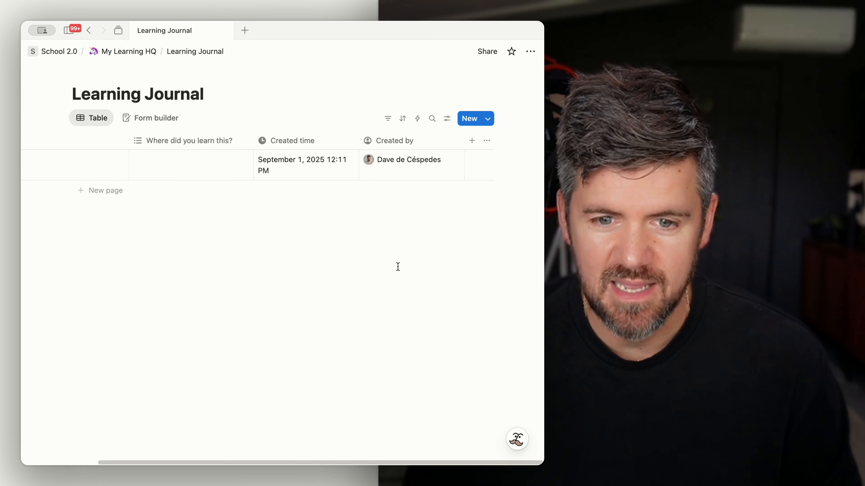
{"action": "scroll", "coordinate": [374, 197], "scroll_direction": "left", "scroll_amount": 5}
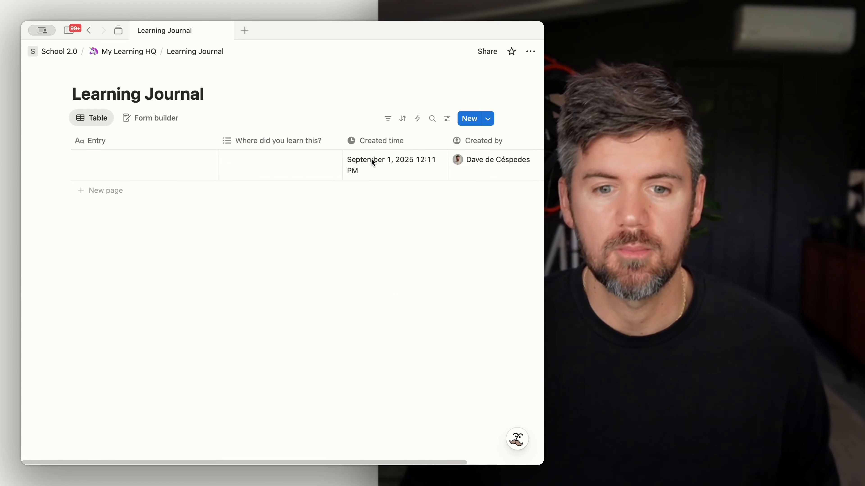
{"action": "left_click_drag", "start_coordinate": [448, 140], "coordinate": [464, 144]}
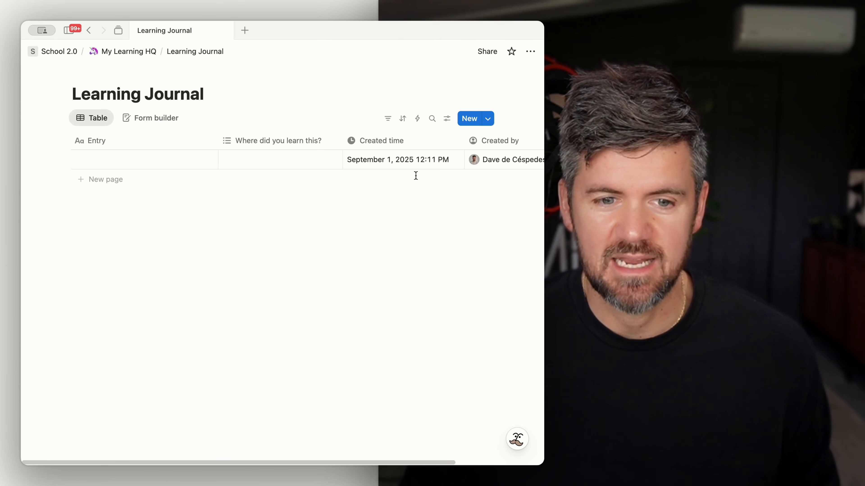
{"action": "left_click", "coordinate": [128, 51]}
{"action": "scroll", "coordinate": [263, 218], "scroll_direction": "down", "scroll_amount": 6}
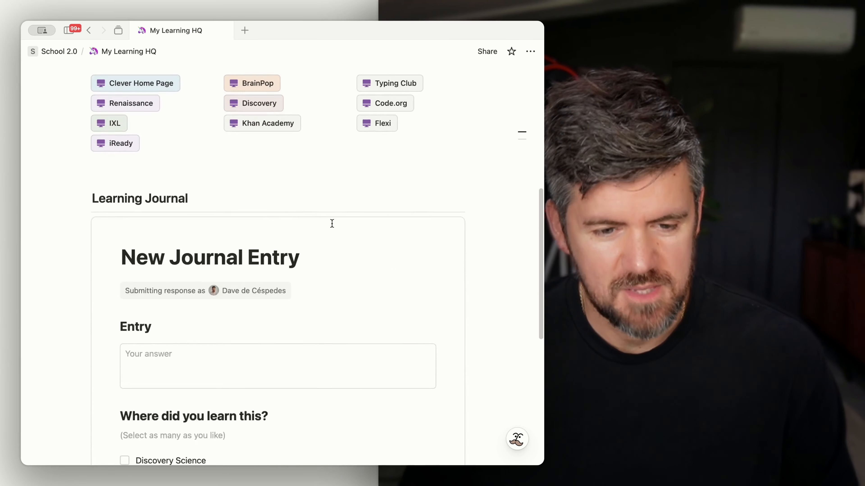
{"action": "scroll", "coordinate": [162, 386], "scroll_direction": "down", "scroll_amount": 5}
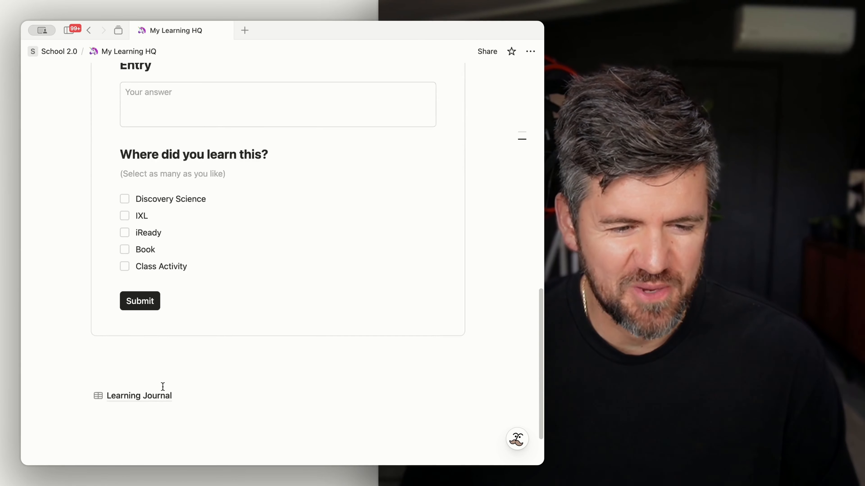
{"action": "left_click", "coordinate": [145, 355]}
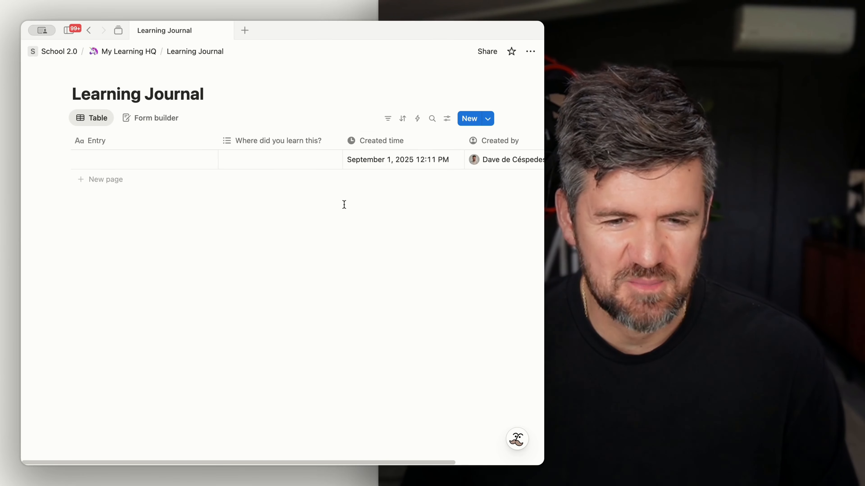
Step: Start a database automation triggered when a page is added, with a Send mail action
{"action": "left_click", "coordinate": [418, 119]}
{"action": "left_click", "coordinate": [236, 160]}
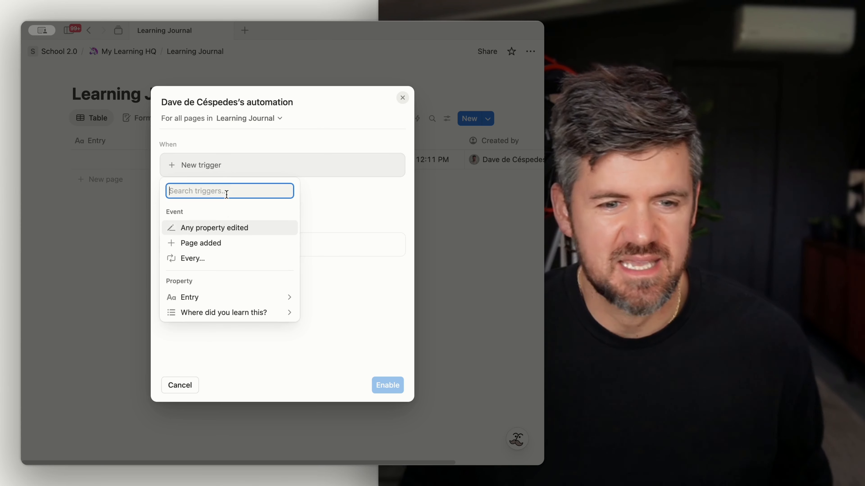
{"action": "left_click", "coordinate": [226, 244]}
{"action": "left_click", "coordinate": [229, 280]}
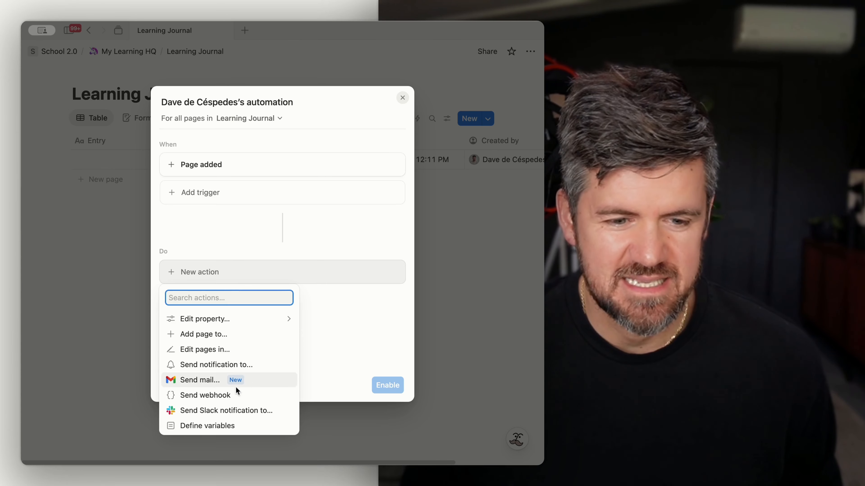
{"action": "left_click", "coordinate": [246, 384]}
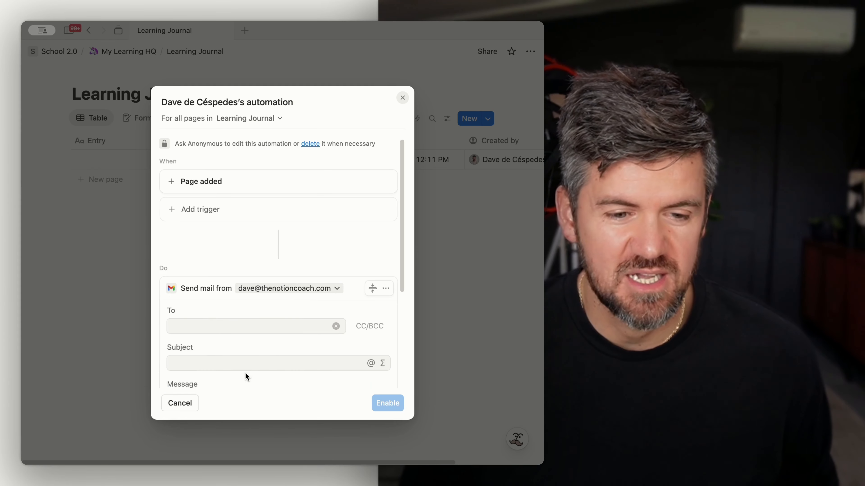
Step: Address the mail to the owner's e-mail, set subject 'New Learning Journal Entry', then close the automation without enabling it
{"action": "left_click", "coordinate": [250, 327]}
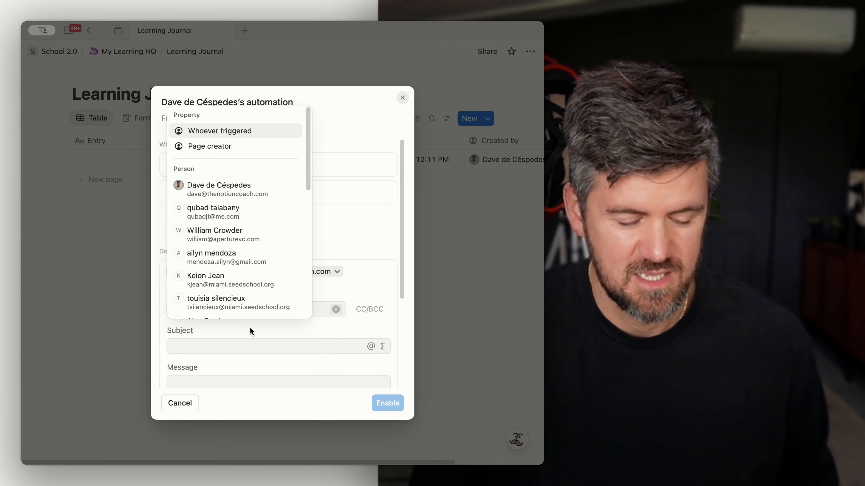
{"action": "key", "text": "Escape"}
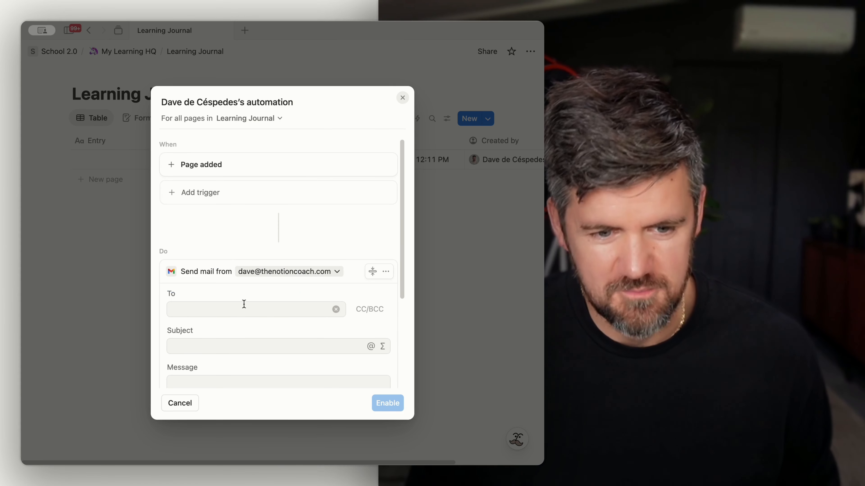
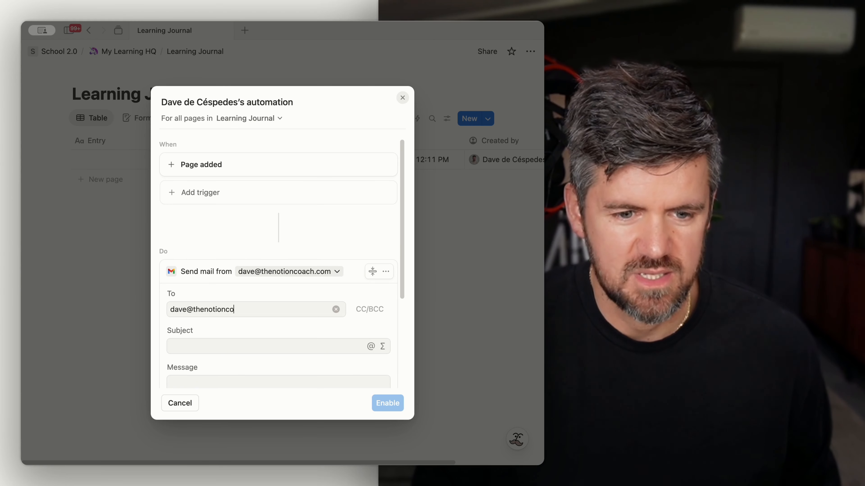
{"action": "key", "text": "Return"}
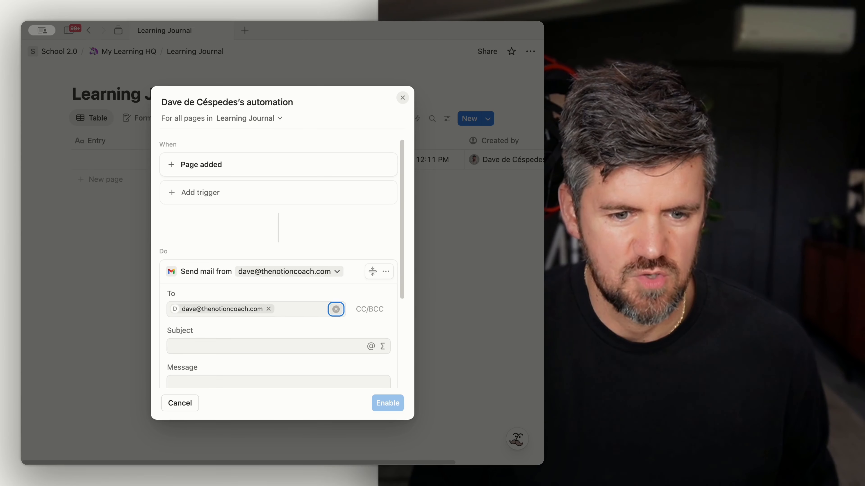
{"action": "key", "text": "Tab"}
{"action": "key", "text": "Tab"}
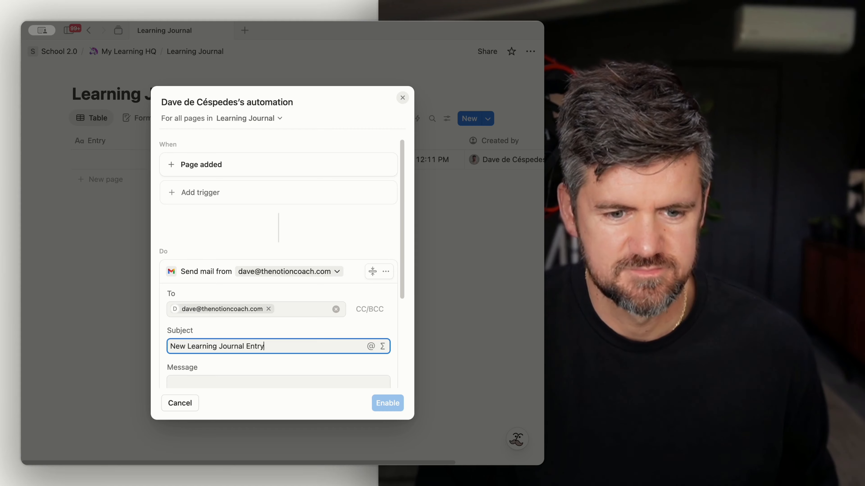
{"action": "scroll", "coordinate": [246, 316], "scroll_direction": "down", "scroll_amount": 3}
{"action": "left_click", "coordinate": [246, 320]}
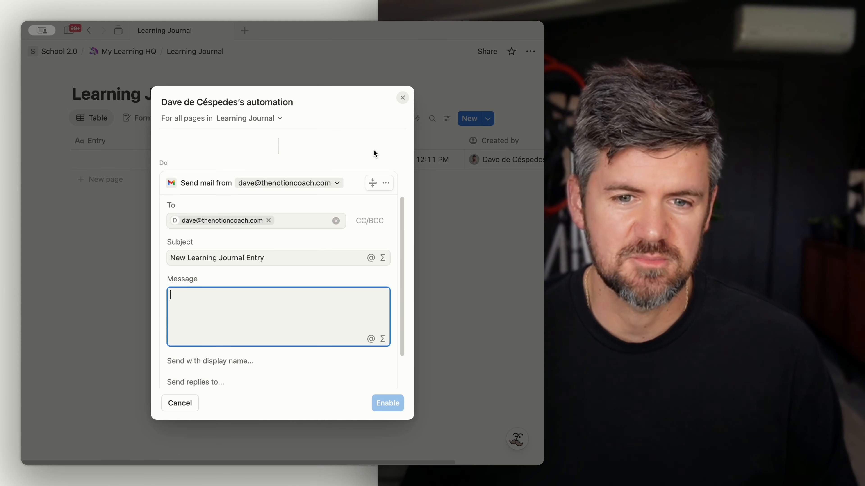
{"action": "left_click", "coordinate": [403, 98]}
{"action": "left_click", "coordinate": [314, 271]}
Step: Return to My Learning HQ and insert a Heading 2 block on a new line above the Learning Journal heading
{"action": "left_click", "coordinate": [143, 51]}
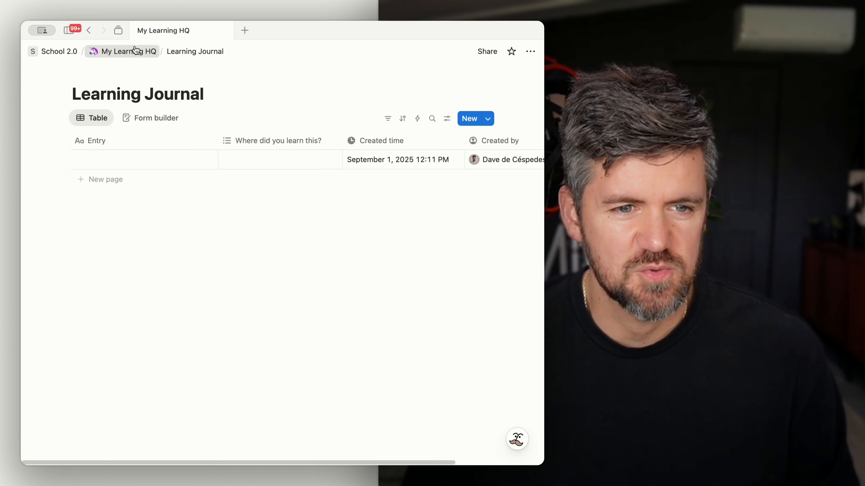
{"action": "scroll", "coordinate": [293, 272], "scroll_direction": "down", "scroll_amount": 4}
{"action": "scroll", "coordinate": [299, 284], "scroll_direction": "down", "scroll_amount": 3}
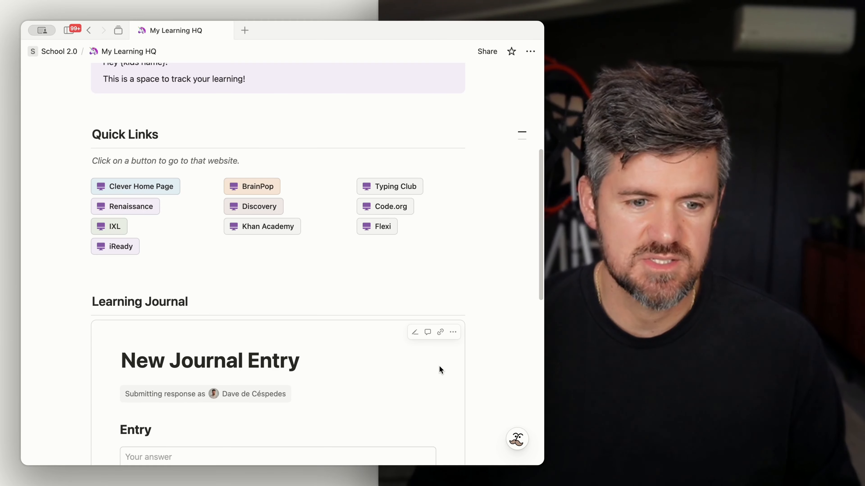
{"action": "left_click", "coordinate": [172, 273]}
{"action": "key", "text": "Return"}
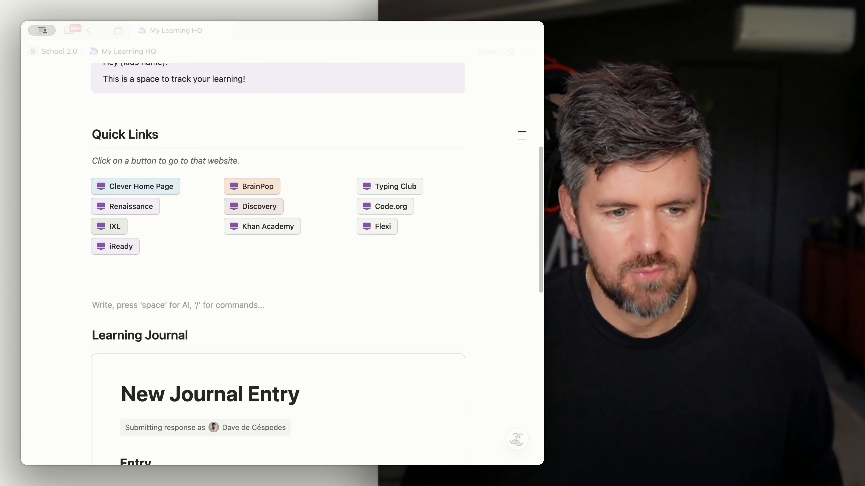
{"action": "type", "text": "/h2"}
{"action": "key", "text": "Return"}
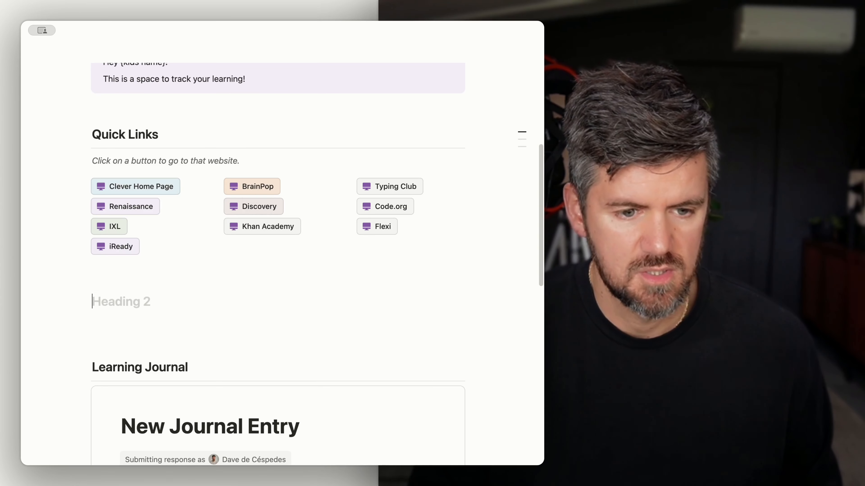
Step: Name the new heading Lessons and add a divider beneath it
{"action": "type", "text": "Lessons"}
{"action": "key", "text": "Return"}
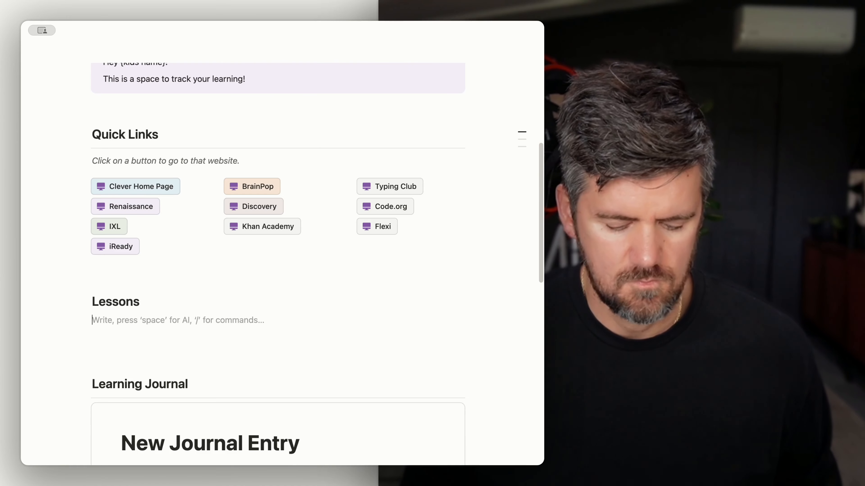
{"action": "type", "text": "/div"}
{"action": "key", "text": "Return"}
Step: Create a new subpage on an empty line at the bottom of My Learning HQ
{"action": "scroll", "coordinate": [173, 320], "scroll_direction": "down", "scroll_amount": 10}
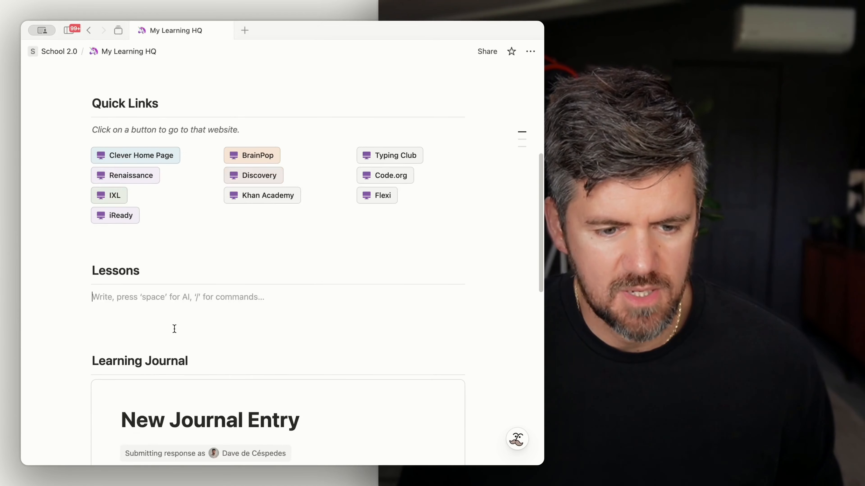
{"action": "left_click", "coordinate": [170, 346]}
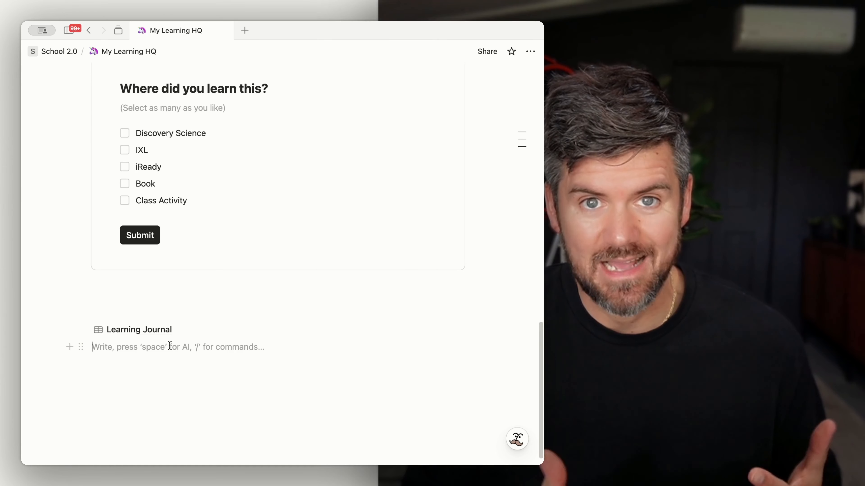
{"action": "type", "text": "/p"}
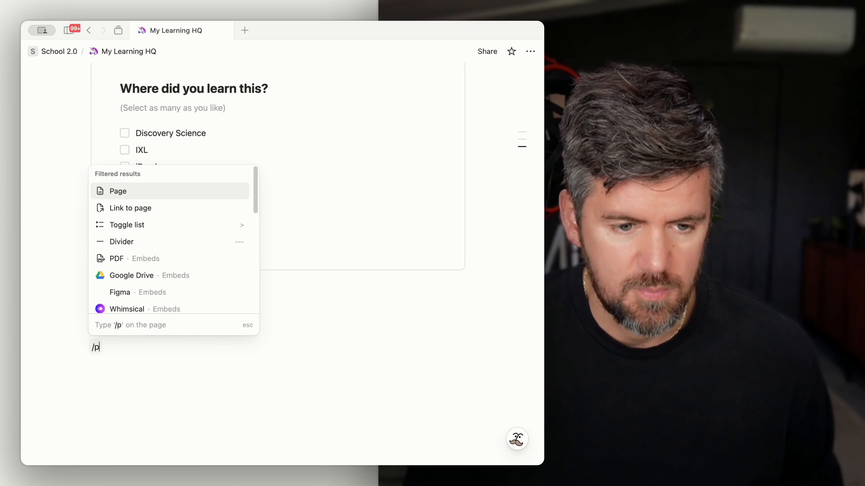
{"action": "key", "text": "Return"}
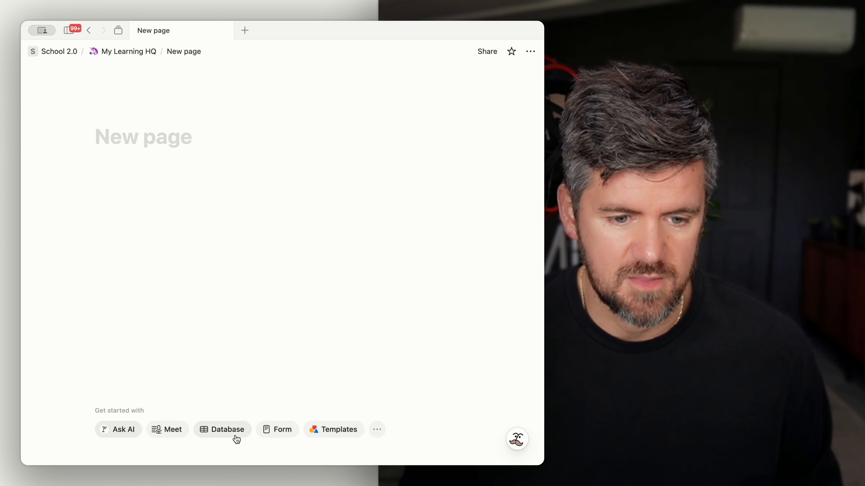
Step: Build a database with AI from the prompt 'Lessons database to track students activities, lessons, and topics'
{"action": "left_click", "coordinate": [237, 436]}
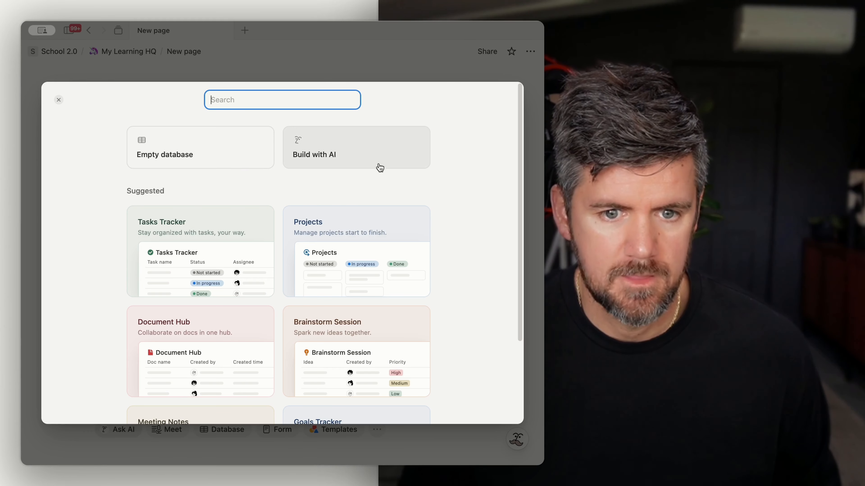
{"action": "left_click", "coordinate": [373, 158]}
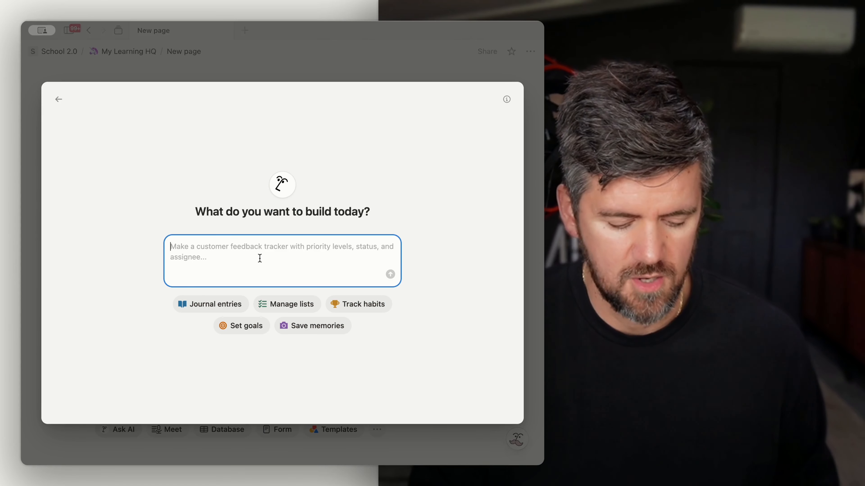
{"action": "type", "text": "Lessons database to track s"}
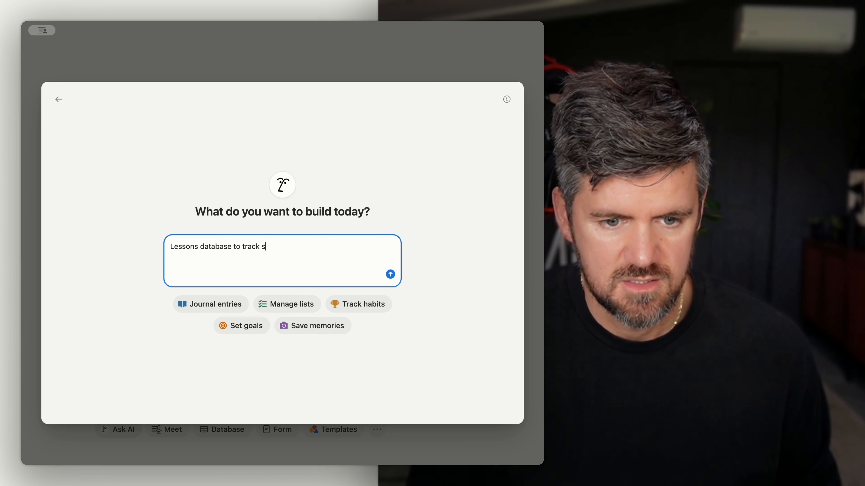
{"action": "type", "text": "tu"}
{"action": "key", "text": "Left"}
{"action": "type", "text": "tud"}
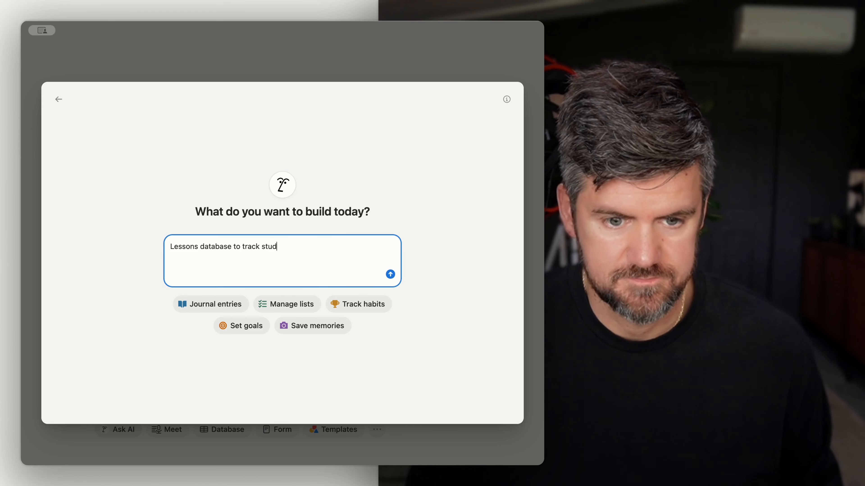
{"action": "type", "text": "ents activities, lessons, and to"}
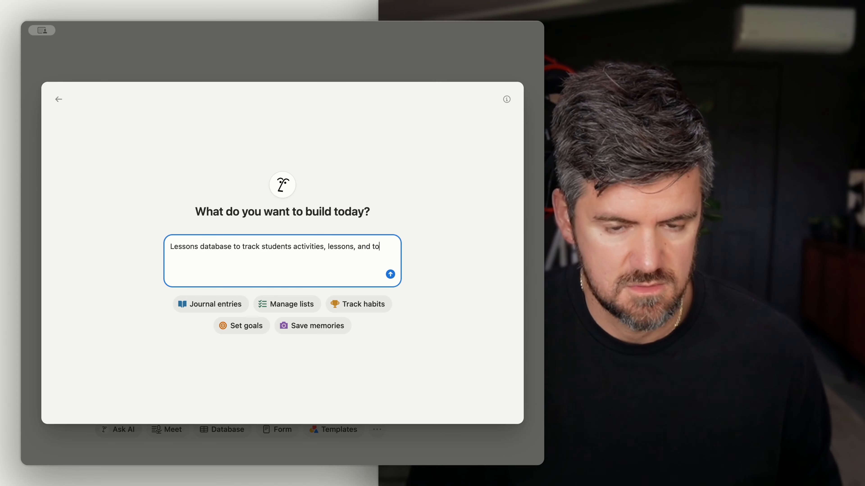
{"action": "type", "text": "pics"}
{"action": "key", "text": "Return"}
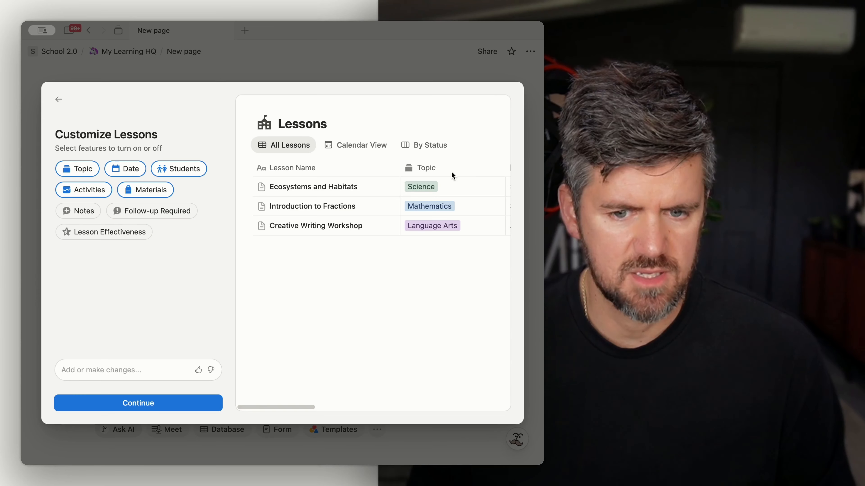
Step: Deselect the Students feature in the Lessons preview and finish with the All Lessons, Calendar View and By Status views
{"action": "scroll", "coordinate": [429, 348], "scroll_direction": "right", "scroll_amount": 5}
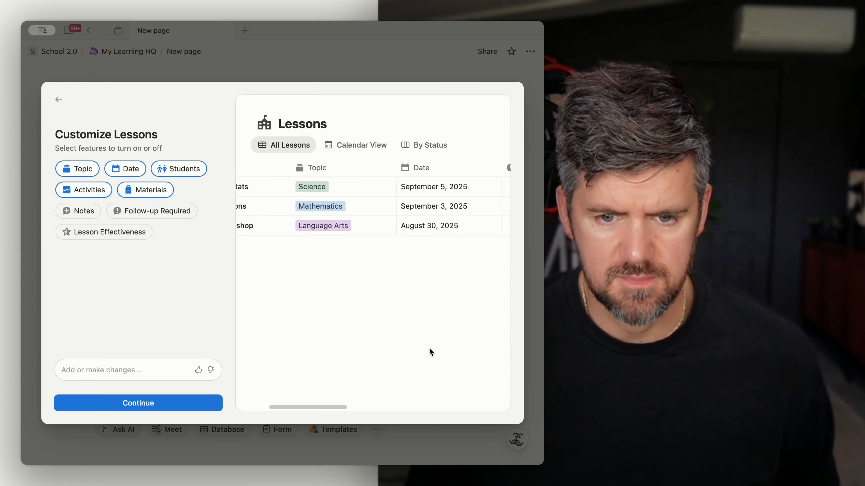
{"action": "scroll", "coordinate": [429, 348], "scroll_direction": "right", "scroll_amount": 8}
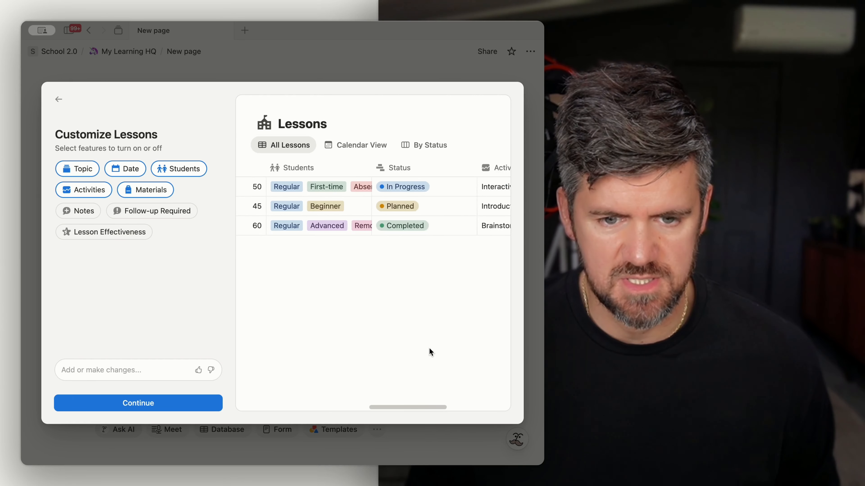
{"action": "scroll", "coordinate": [429, 348], "scroll_direction": "left", "scroll_amount": 2}
{"action": "left_click", "coordinate": [186, 169]}
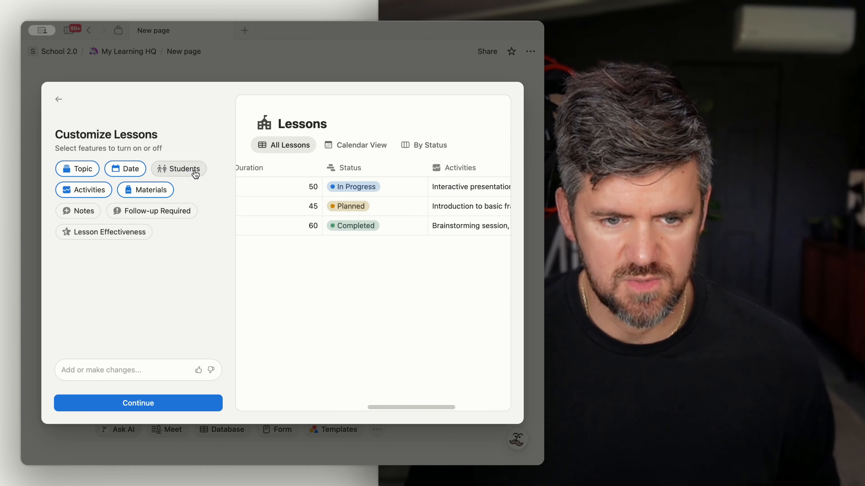
{"action": "scroll", "coordinate": [370, 280], "scroll_direction": "right", "scroll_amount": 3}
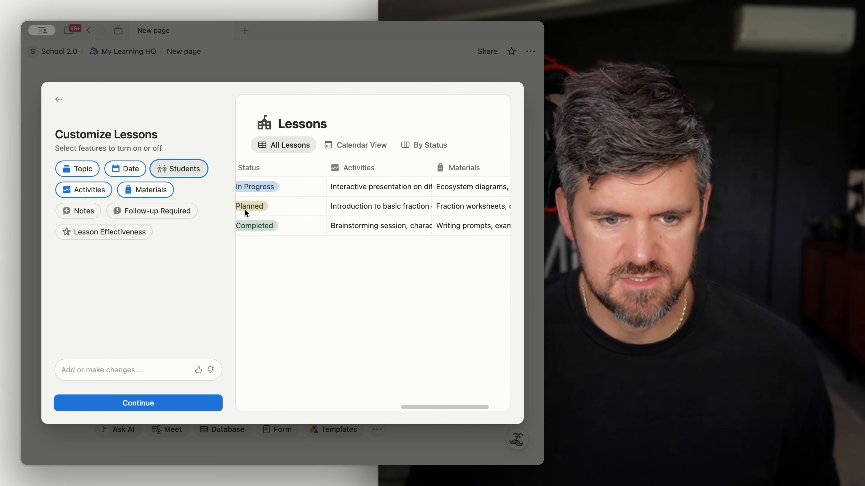
{"action": "scroll", "coordinate": [341, 237], "scroll_direction": "left", "scroll_amount": 4}
{"action": "scroll", "coordinate": [377, 234], "scroll_direction": "right", "scroll_amount": 4}
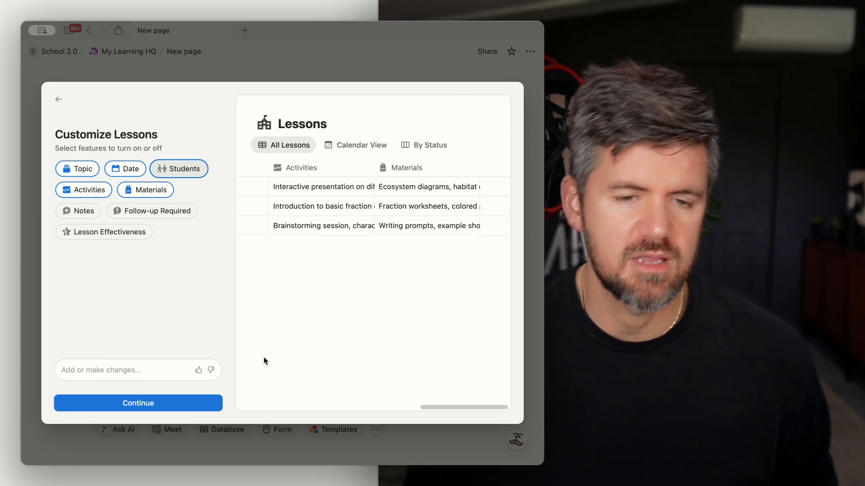
{"action": "left_click", "coordinate": [145, 406]}
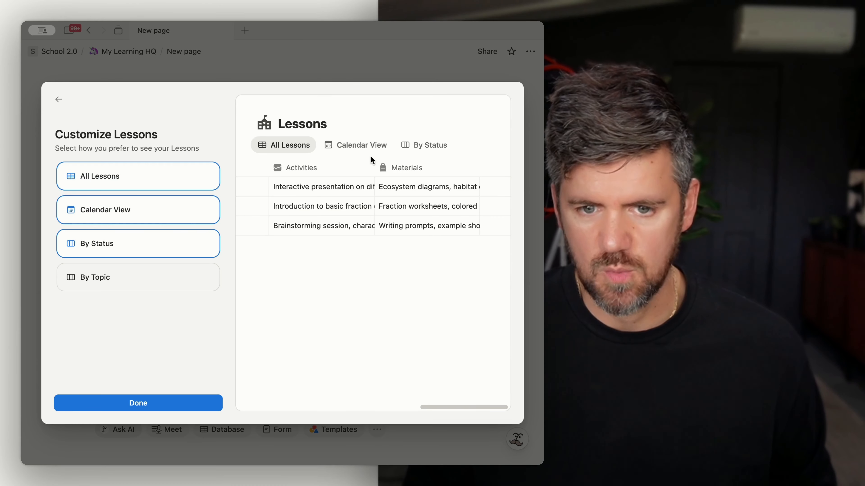
{"action": "left_click", "coordinate": [160, 410]}
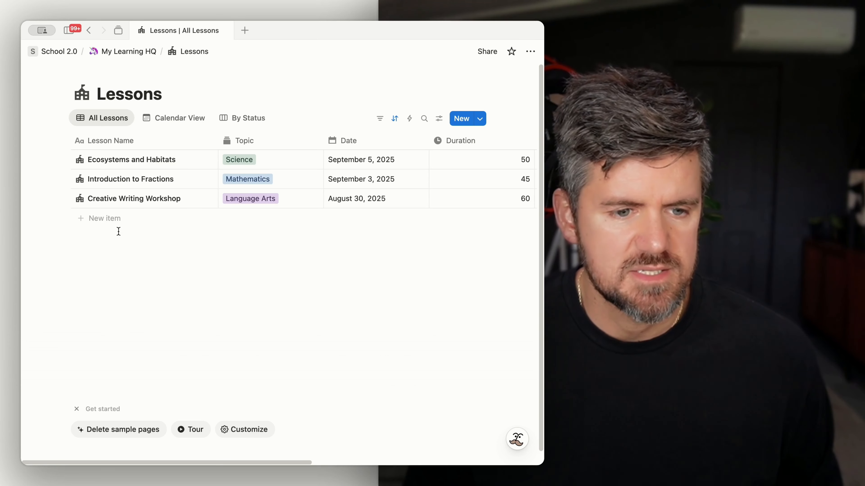
Step: Add a new lesson named 'Learning about Charles Darwin' to the Lessons table
{"action": "left_click", "coordinate": [116, 219]}
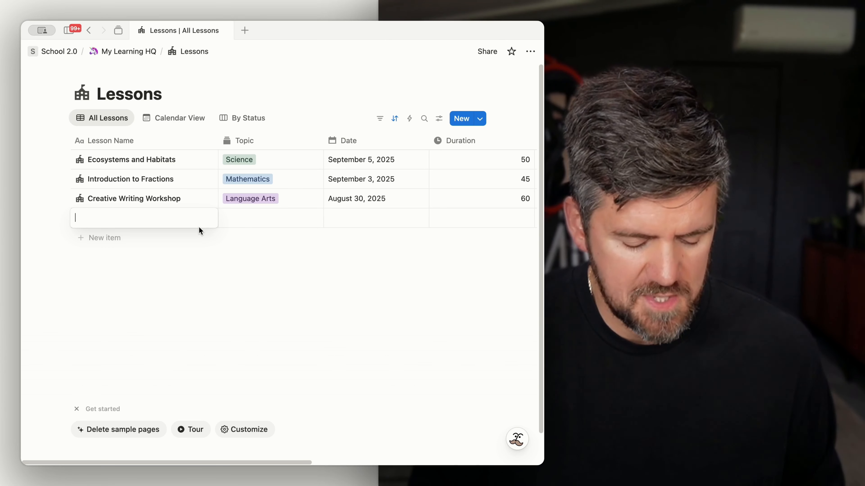
{"action": "type", "text": "Learning"}
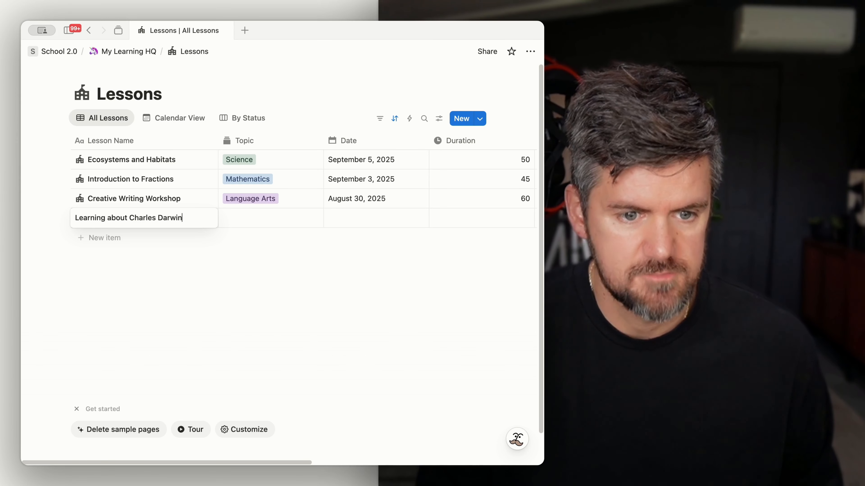
{"action": "type", "text": " about Charles Darwin"}
Step: Set the new lesson's Topic by creating a History option
{"action": "left_click", "coordinate": [270, 230]}
{"action": "left_click", "coordinate": [275, 223]}
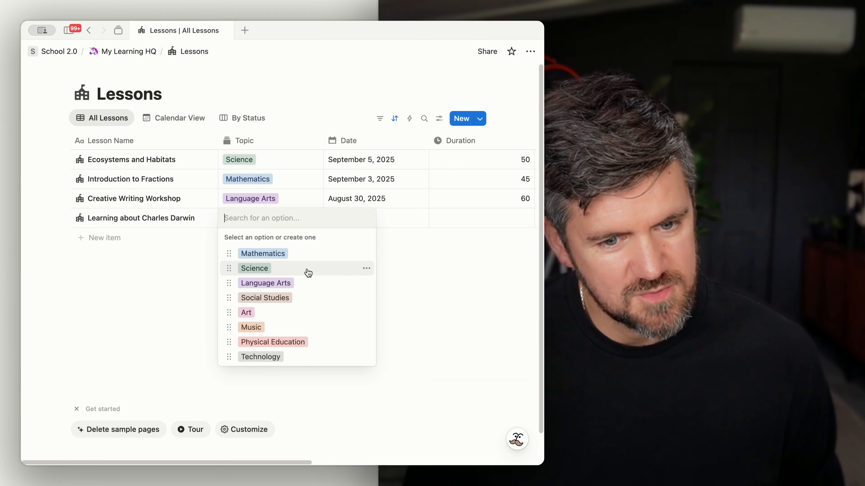
{"action": "left_click", "coordinate": [308, 272]}
{"action": "left_click", "coordinate": [295, 220]}
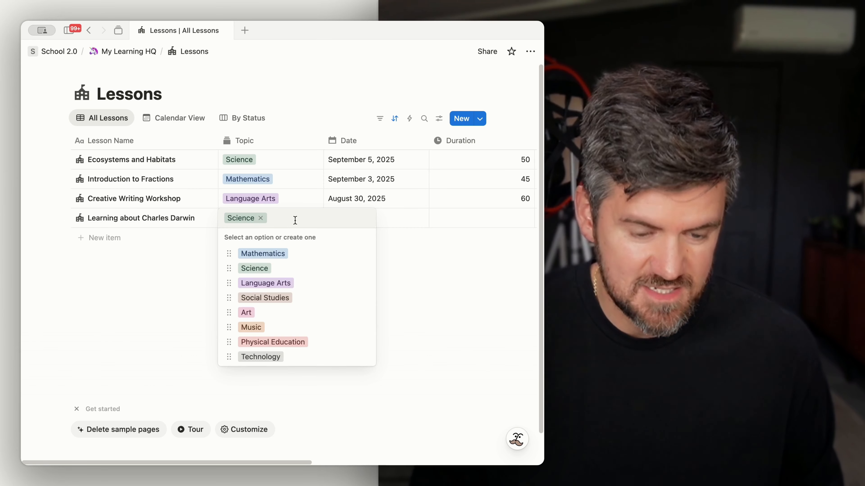
{"action": "type", "text": "History"}
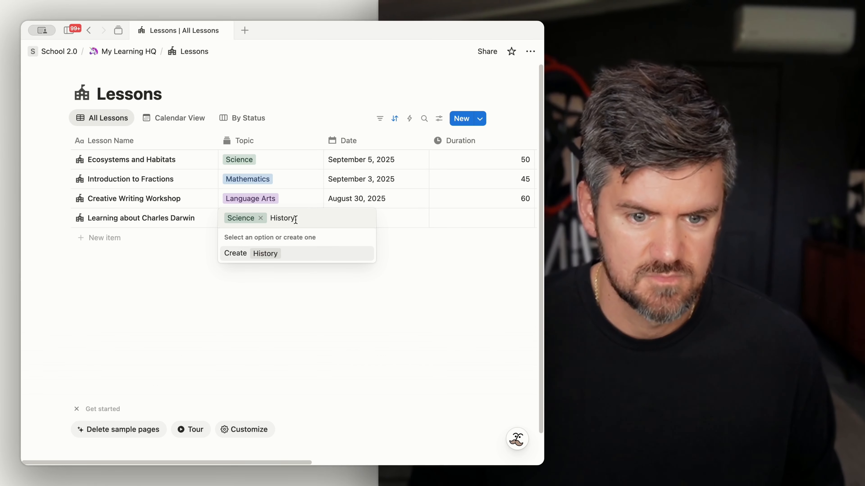
{"action": "left_click", "coordinate": [305, 253]}
Step: Set the lesson's date to September 1, 2025 and its duration to 30
{"action": "left_click", "coordinate": [370, 223]}
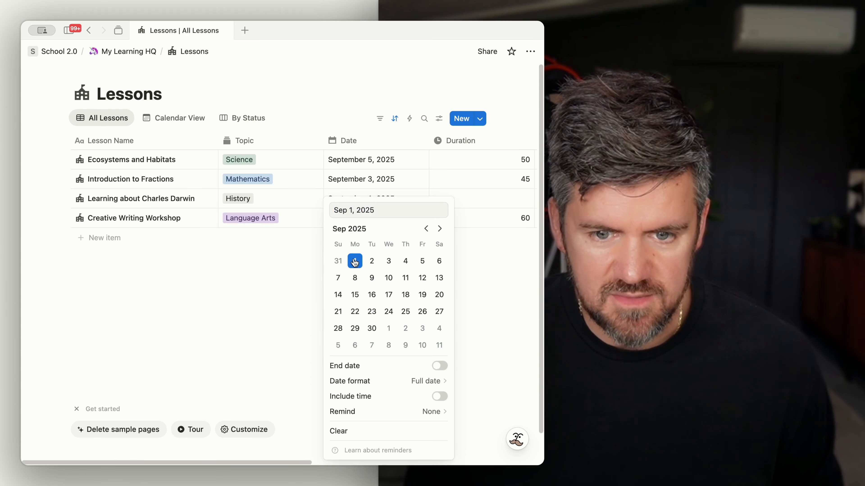
{"action": "left_click", "coordinate": [360, 268]}
{"action": "scroll", "coordinate": [409, 218], "scroll_direction": "right", "scroll_amount": 2}
{"action": "left_click", "coordinate": [467, 202]}
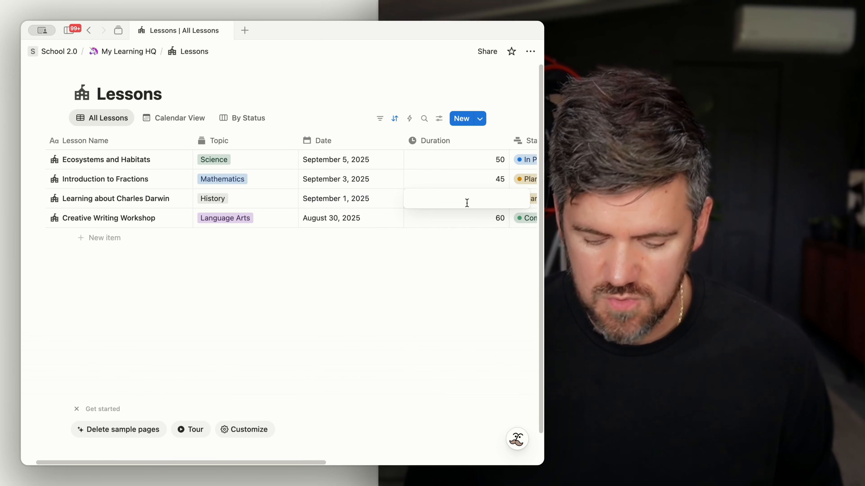
{"action": "type", "text": "30"}
{"action": "key", "text": "Return"}
Step: Set the lesson's Status to Planned
{"action": "scroll", "coordinate": [448, 230], "scroll_direction": "right", "scroll_amount": 3}
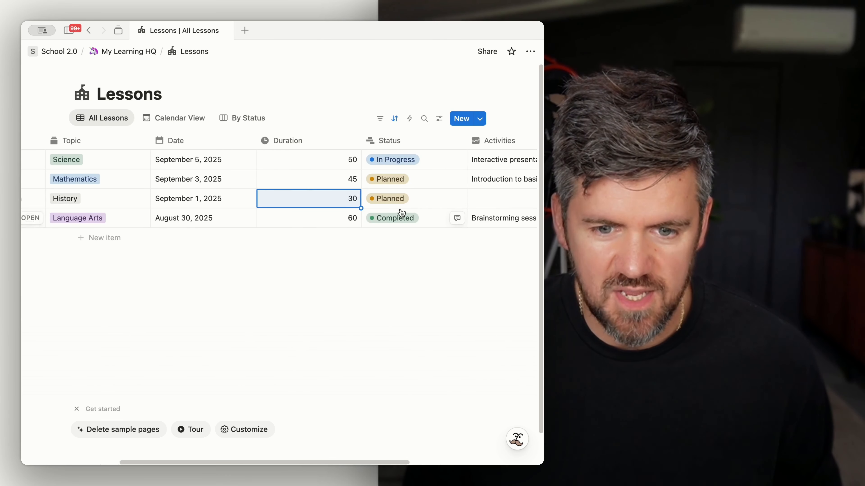
{"action": "left_click", "coordinate": [402, 202]}
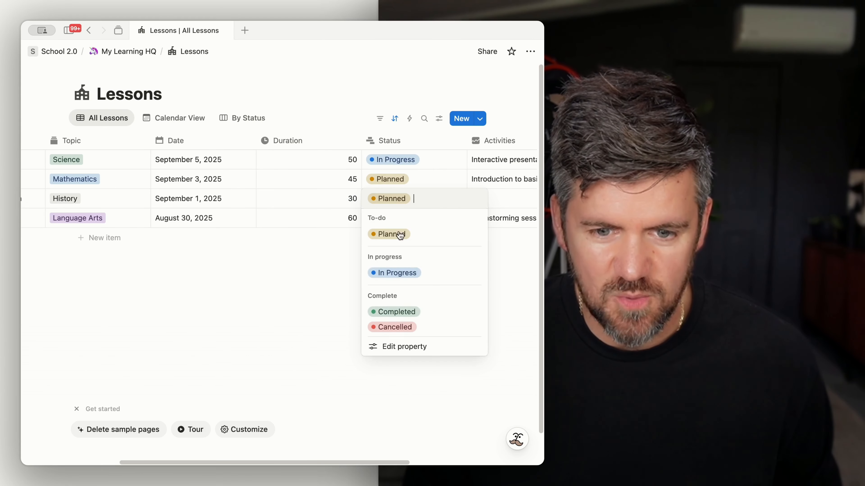
{"action": "left_click", "coordinate": [418, 236]}
{"action": "key", "text": "Escape"}
{"action": "key", "text": "Escape"}
Step: Open the Learning about Charles Darwin lesson and expand it to a full page
{"action": "scroll", "coordinate": [417, 229], "scroll_direction": "right", "scroll_amount": 3}
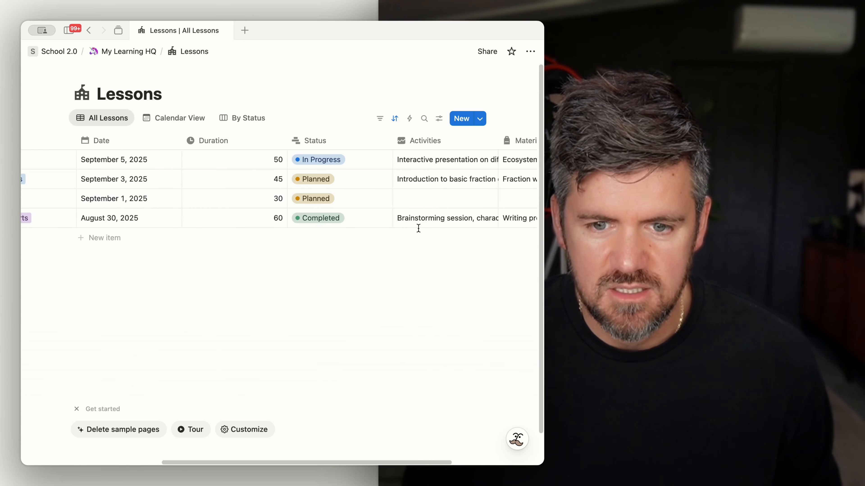
{"action": "scroll", "coordinate": [418, 228], "scroll_direction": "right", "scroll_amount": 3}
{"action": "scroll", "coordinate": [391, 209], "scroll_direction": "left", "scroll_amount": 10}
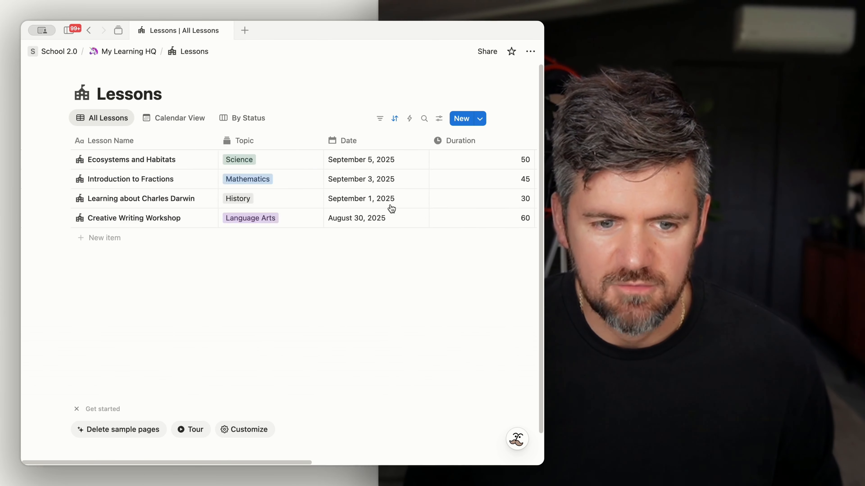
{"action": "left_click", "coordinate": [204, 199]}
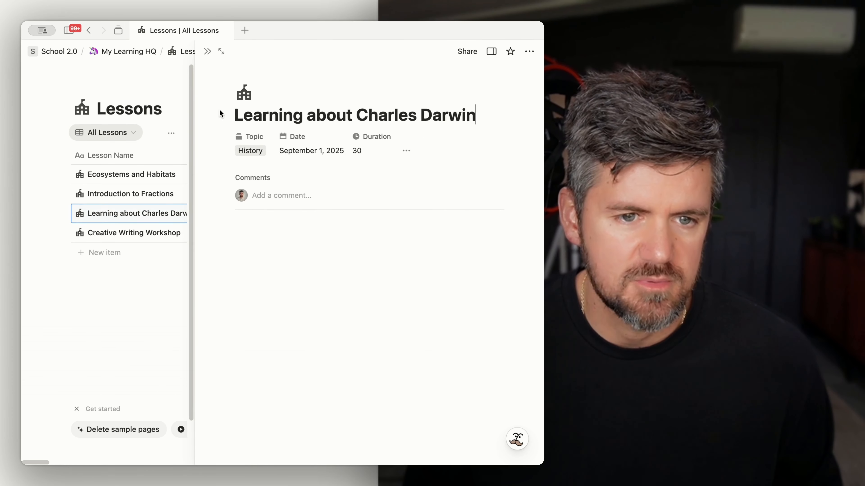
{"action": "left_click", "coordinate": [221, 51]}
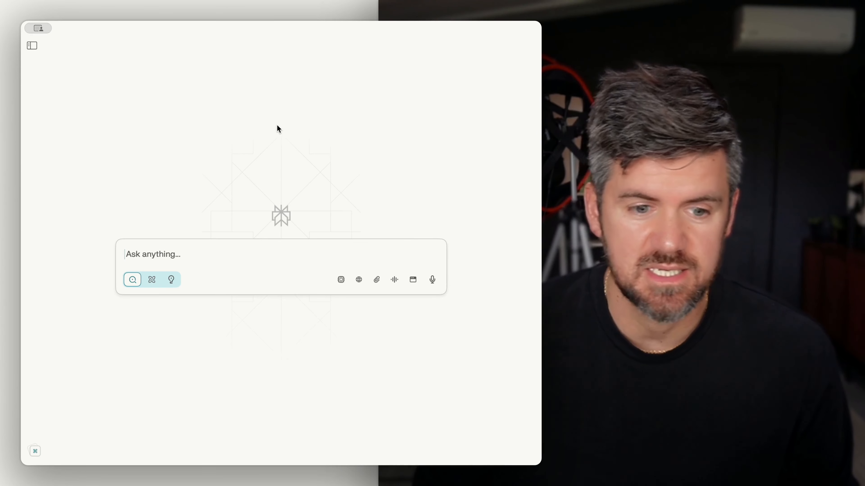
Step: Switch to Perplexity, choose the create mode and paste a prompt for a Charles Darwin mini-lesson for a 6-year-old with images and a 5-question quiz
{"action": "left_click", "coordinate": [170, 281]}
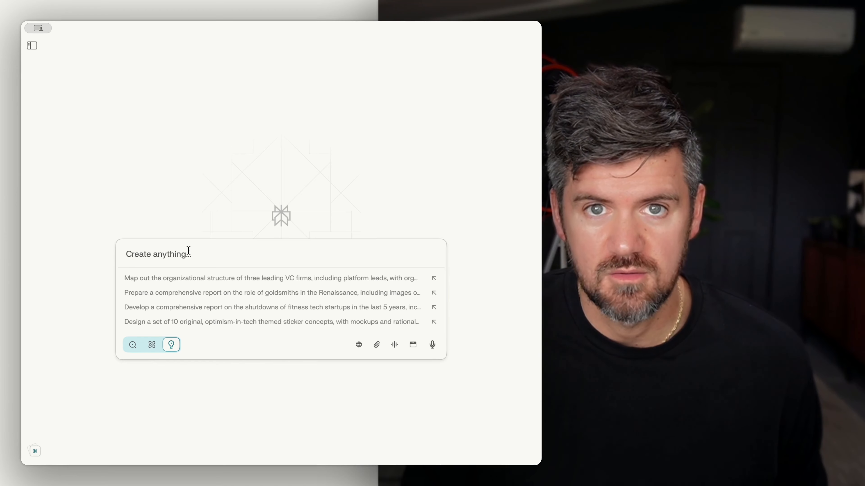
{"action": "type", "text": "I'm creating a mini-lesson for my 6-year-old on who Charles Darwin was and his impact on science.  Come up with a brief explanation that is interesting and engaging for a 6-year-old. Also, provide or find images that work with the text."}
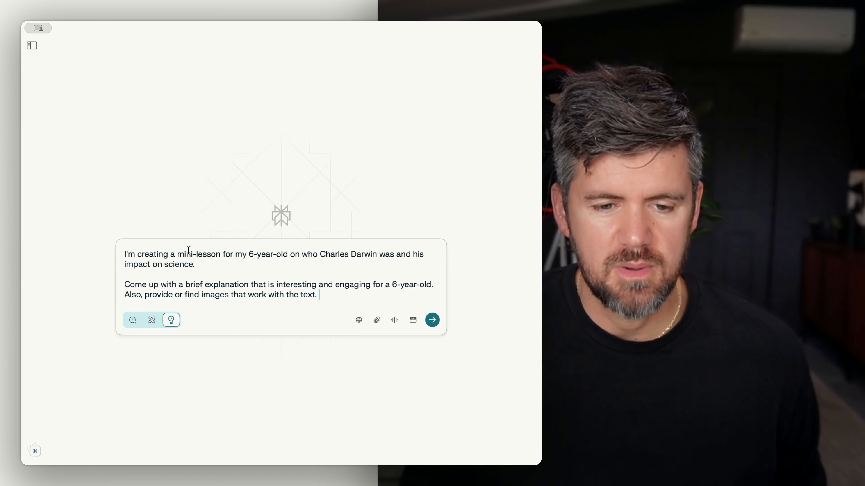
{"action": "type", "text": "Come up with a 5-question quiz at the very end, followed by an answer key."}
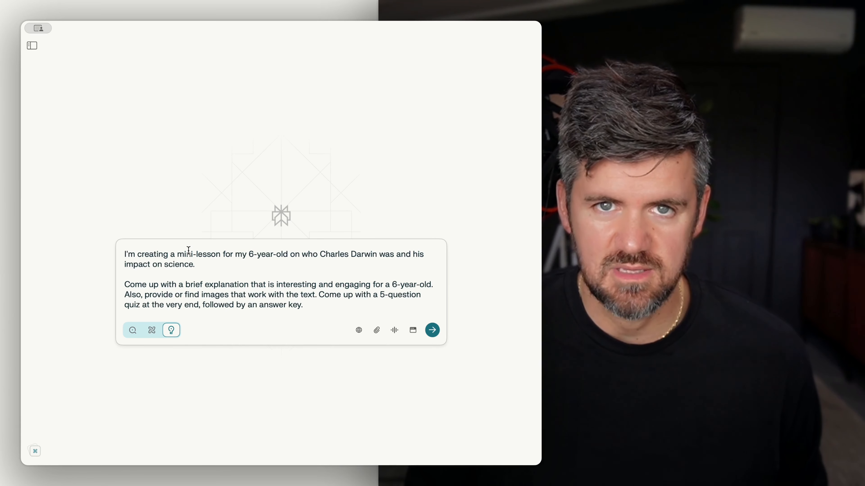
{"action": "type", "text": "Make sure that it's formatted in a way that's breaking up bigger ideas into easily digestible chunks for elementary-level students."}
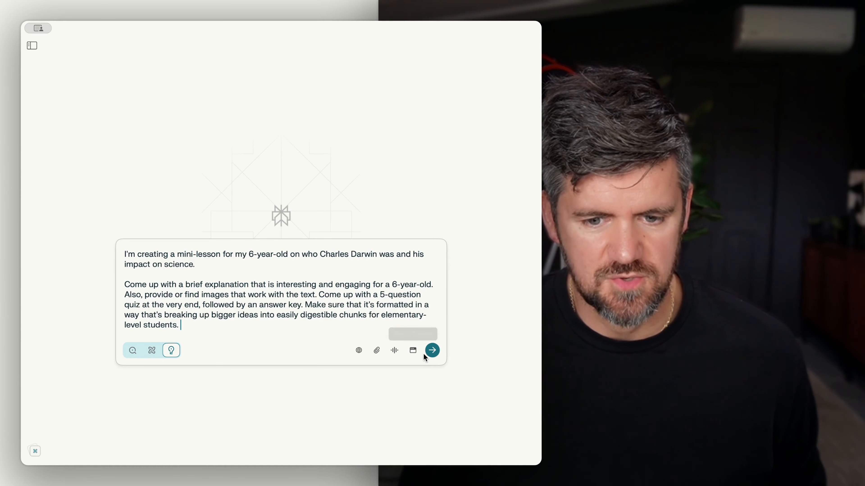
Step: Submit the prompt and read through the generated Charles Darwin mini-lesson with its images
{"action": "left_click", "coordinate": [433, 350]}
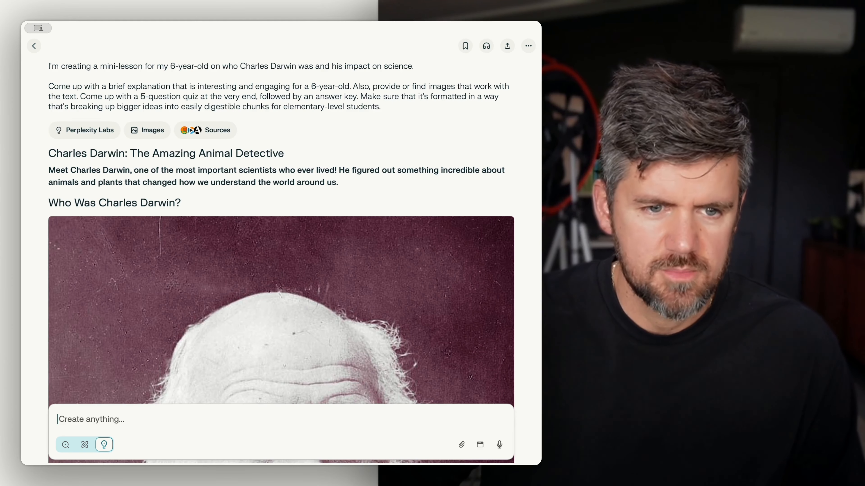
{"action": "scroll", "coordinate": [223, 373], "scroll_direction": "down", "scroll_amount": 10}
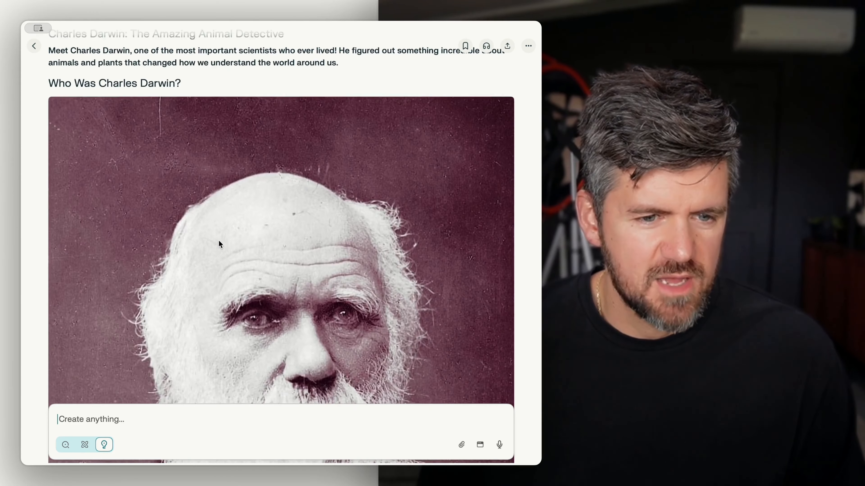
{"action": "scroll", "coordinate": [235, 311], "scroll_direction": "down", "scroll_amount": 10}
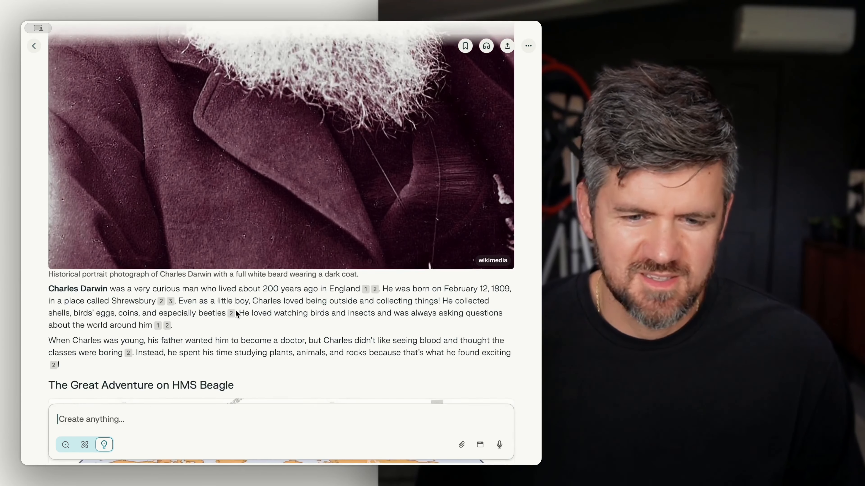
{"action": "scroll", "coordinate": [246, 168], "scroll_direction": "down", "scroll_amount": 10}
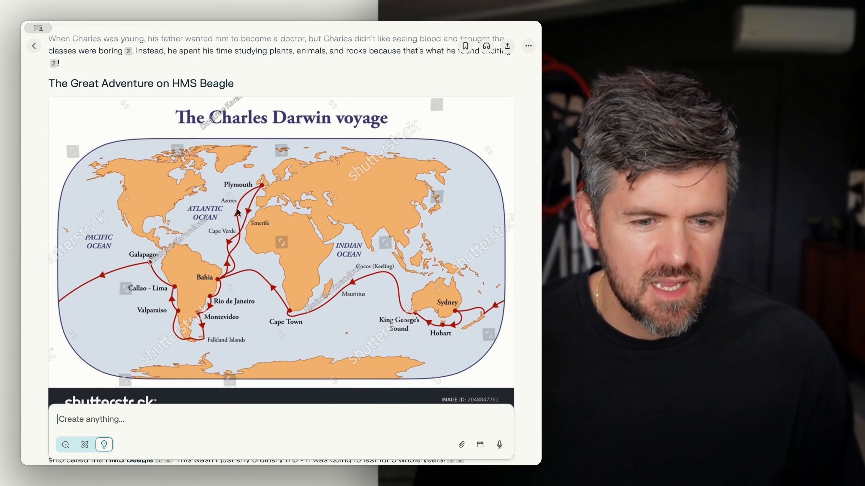
{"action": "scroll", "coordinate": [205, 238], "scroll_direction": "down", "scroll_amount": 2}
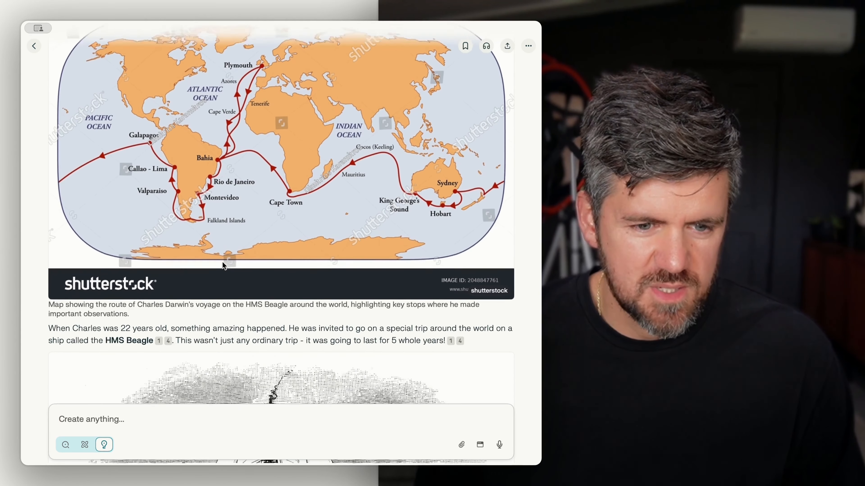
{"action": "scroll", "coordinate": [222, 261], "scroll_direction": "up", "scroll_amount": 4}
{"action": "scroll", "coordinate": [223, 261], "scroll_direction": "down", "scroll_amount": 9}
{"action": "scroll", "coordinate": [224, 264], "scroll_direction": "down", "scroll_amount": 15}
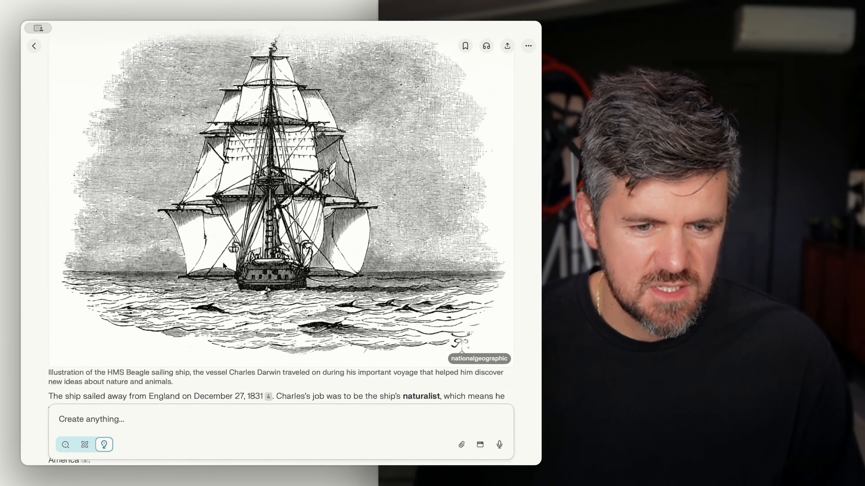
{"action": "scroll", "coordinate": [224, 263], "scroll_direction": "down", "scroll_amount": 15}
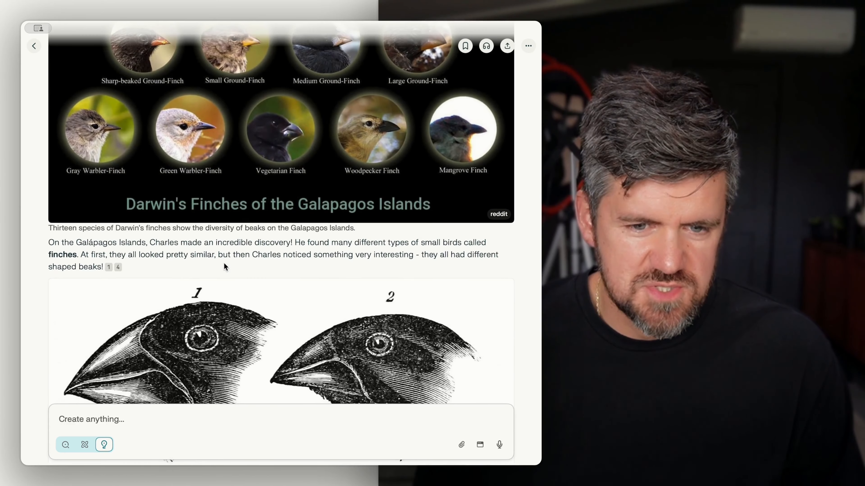
{"action": "scroll", "coordinate": [224, 264], "scroll_direction": "down", "scroll_amount": 12}
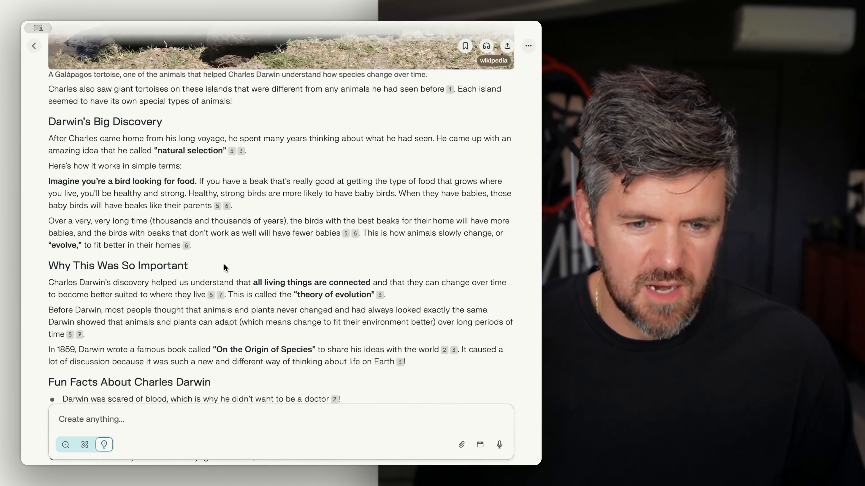
{"action": "scroll", "coordinate": [179, 339], "scroll_direction": "down", "scroll_amount": 15}
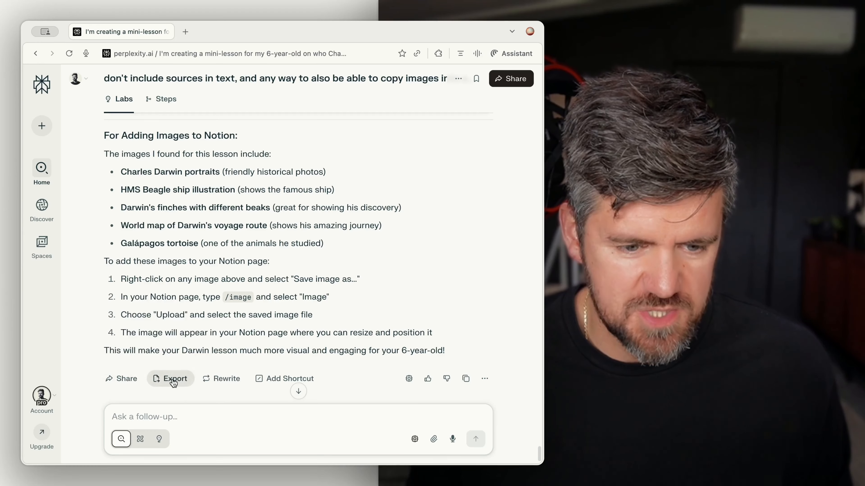
Step: Export the Perplexity lesson as Markdown and import the Charles Darwin file into the Notion lesson page
{"action": "left_click", "coordinate": [172, 378]}
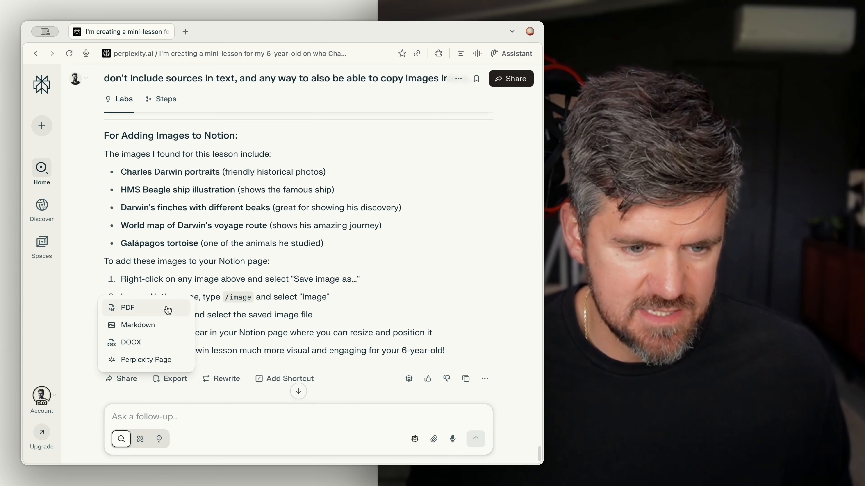
{"action": "left_click", "coordinate": [147, 327]}
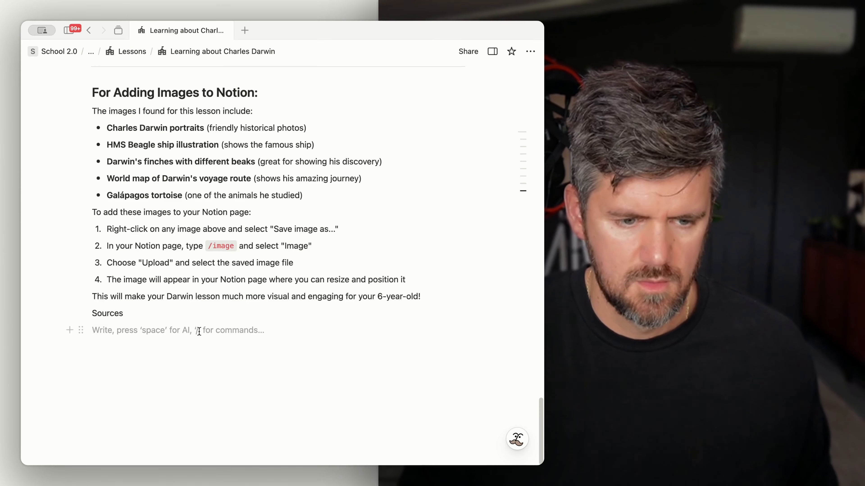
{"action": "type", "text": "/im"}
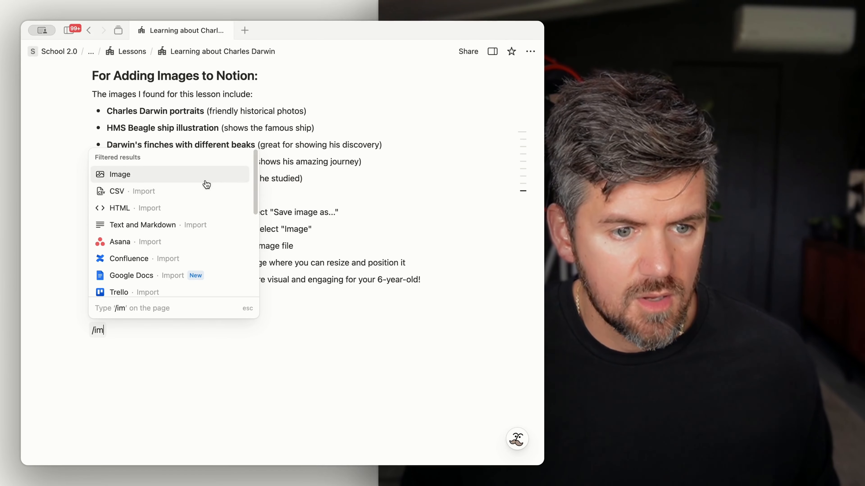
{"action": "left_click", "coordinate": [192, 225]}
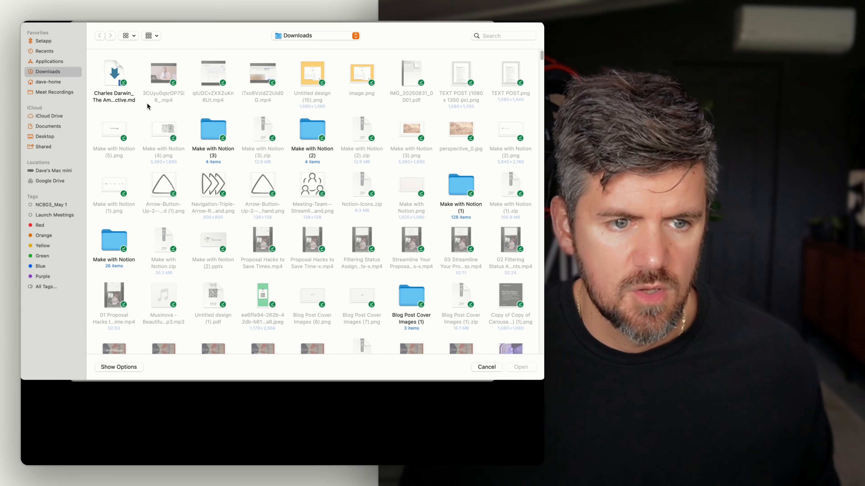
{"action": "left_click", "coordinate": [528, 369]}
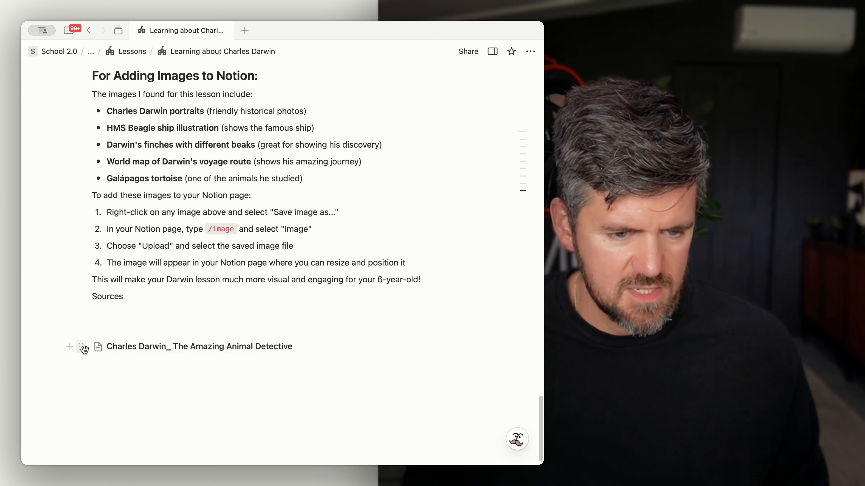
Step: Open the imported Charles Darwin page and delete the Perplexity logo image at its top
{"action": "left_click", "coordinate": [131, 347]}
{"action": "scroll", "coordinate": [329, 381], "scroll_direction": "down", "scroll_amount": 15}
{"action": "scroll", "coordinate": [330, 382], "scroll_direction": "down", "scroll_amount": 20}
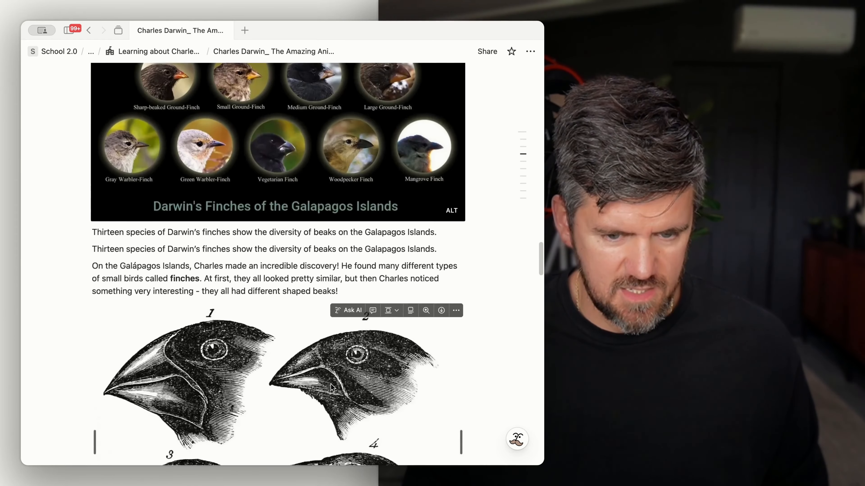
{"action": "scroll", "coordinate": [331, 387], "scroll_direction": "up", "scroll_amount": 20}
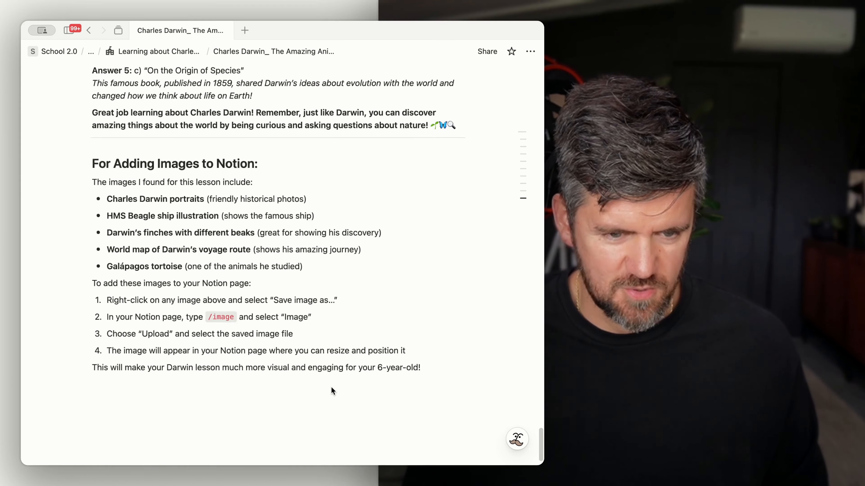
{"action": "left_click_drag", "start_coordinate": [490, 265], "coordinate": [291, 230]}
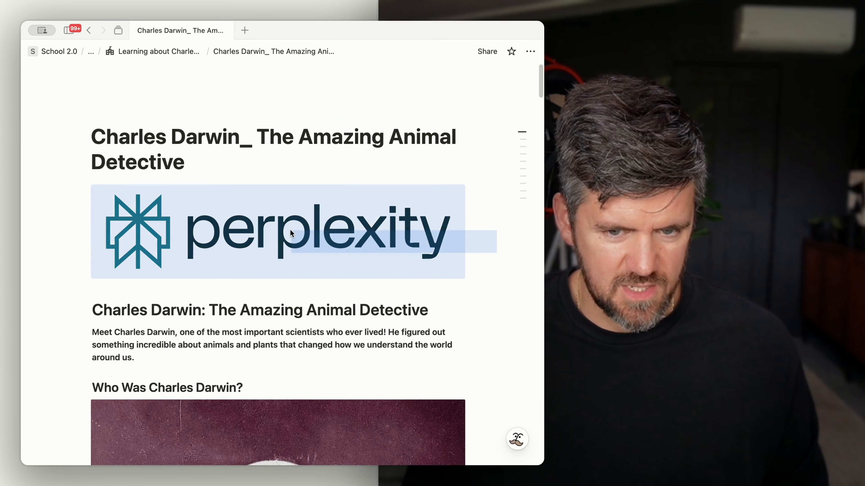
{"action": "key", "text": "BackSpace"}
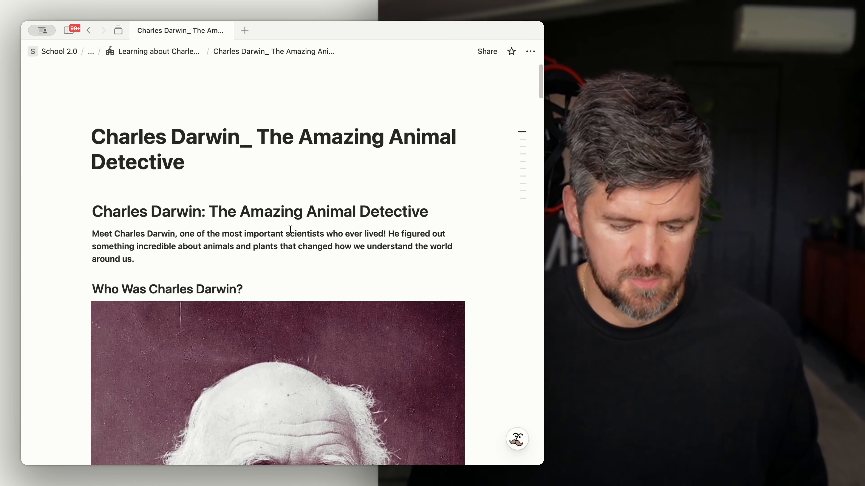
Step: Return to the lesson page, turn the imported subpage into text, and delete its leftover title line
{"action": "left_click", "coordinate": [176, 57]}
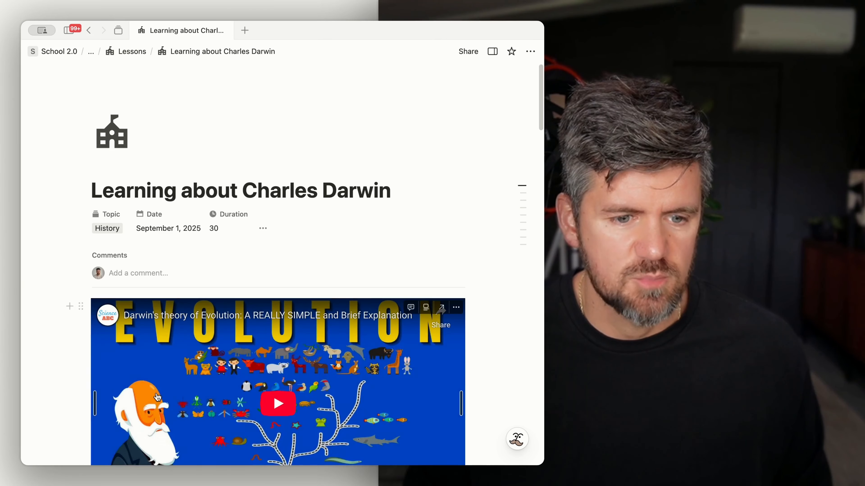
{"action": "scroll", "coordinate": [157, 394], "scroll_direction": "down", "scroll_amount": 6}
{"action": "left_click", "coordinate": [82, 330]}
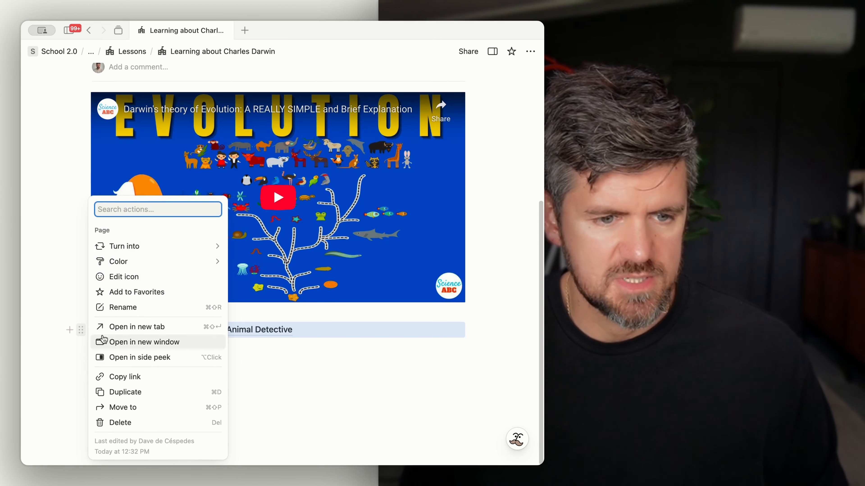
{"action": "mouse_move", "coordinate": [160, 246]}
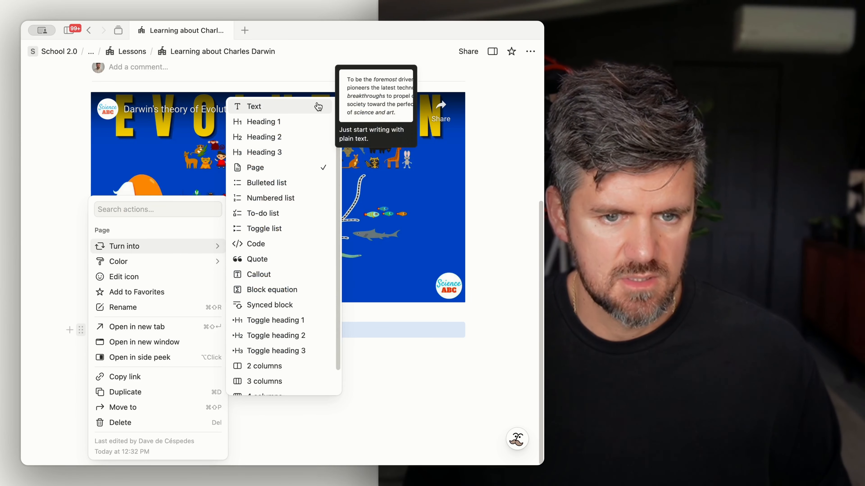
{"action": "left_click", "coordinate": [312, 105]}
{"action": "triple_click", "coordinate": [169, 334]}
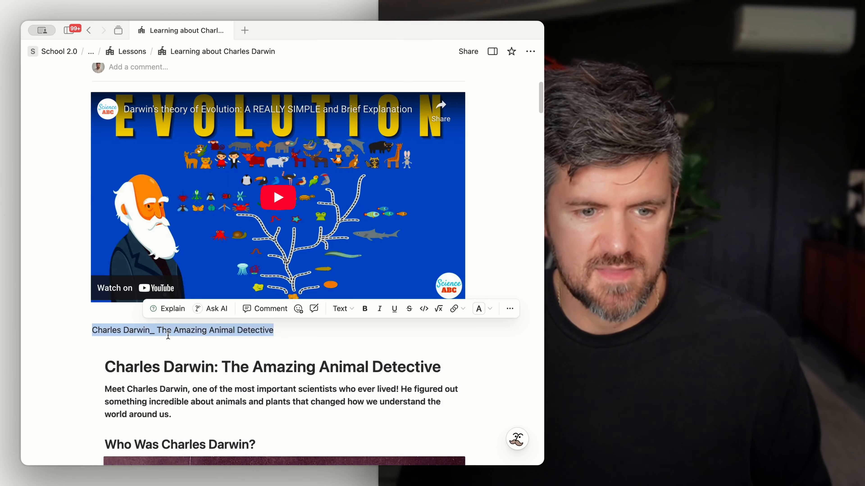
{"action": "key", "text": "BackSpace"}
Step: Add a divider below the 'Charles Darwin: The Amazing Animal Detective' heading
{"action": "scroll", "coordinate": [165, 333], "scroll_direction": "down", "scroll_amount": 3}
{"action": "scroll", "coordinate": [167, 335], "scroll_direction": "down", "scroll_amount": 5}
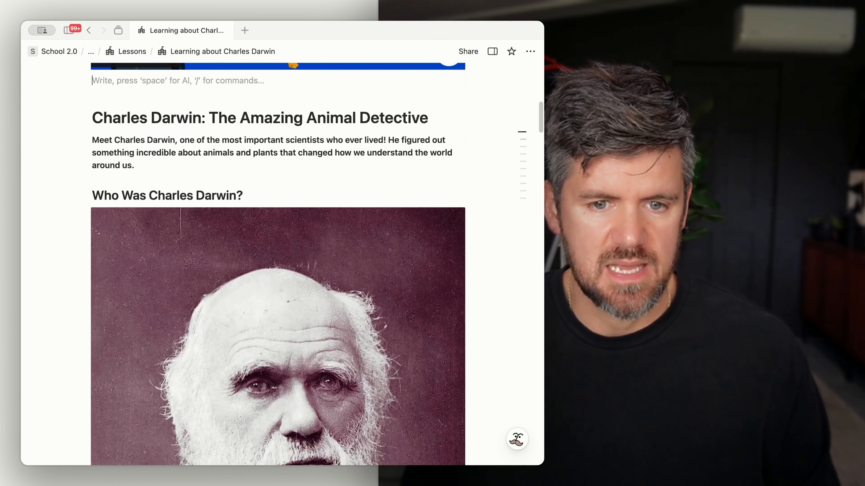
{"action": "left_click", "coordinate": [437, 113]}
{"action": "key", "text": "Return"}
{"action": "type", "text": "---"}
{"action": "key", "text": "BackSpace"}
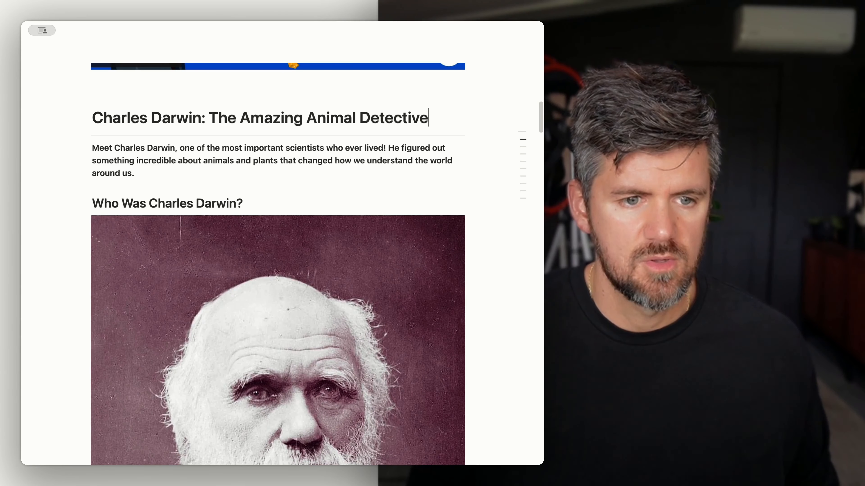
Step: Shrink the Darwin portrait and move the caption and intro paragraphs into a column beside it
{"action": "scroll", "coordinate": [434, 215], "scroll_direction": "down", "scroll_amount": 2}
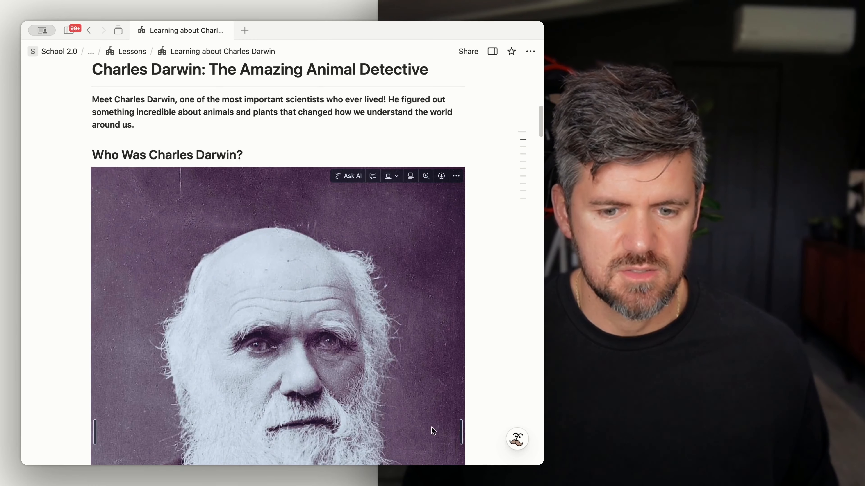
{"action": "left_click_drag", "start_coordinate": [458, 430], "coordinate": [323, 382]}
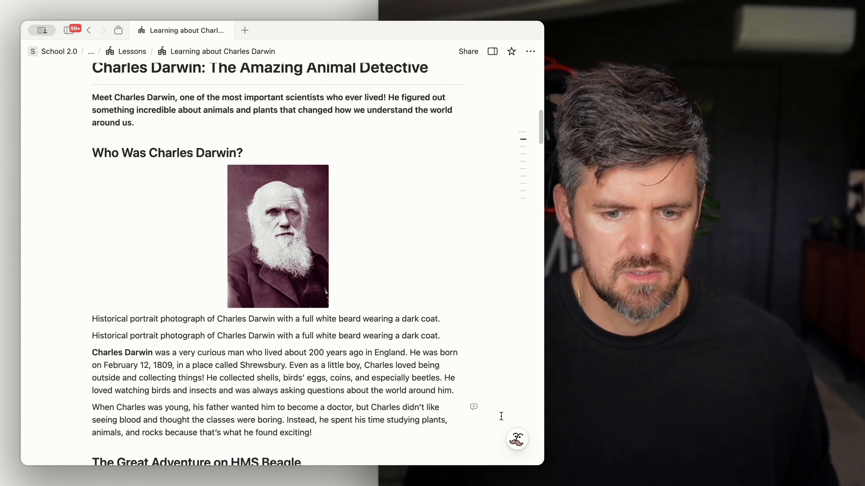
{"action": "left_click_drag", "start_coordinate": [512, 422], "coordinate": [176, 316]}
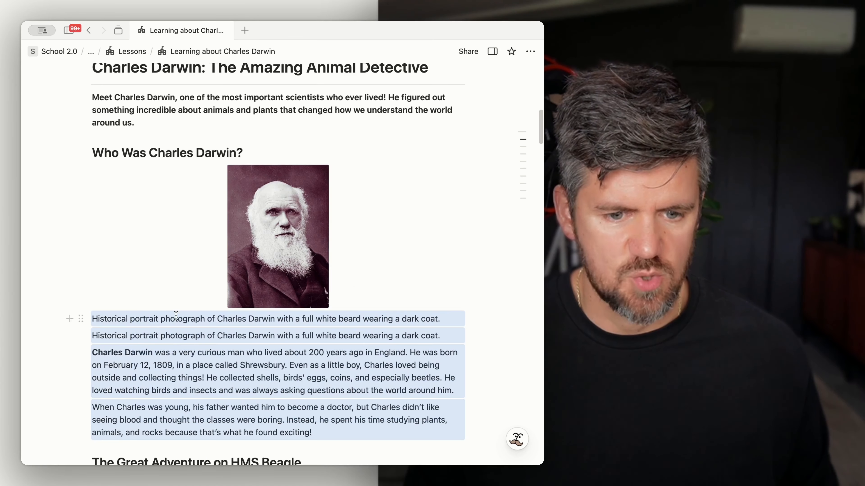
{"action": "left_click_drag", "start_coordinate": [81, 319], "coordinate": [143, 231]}
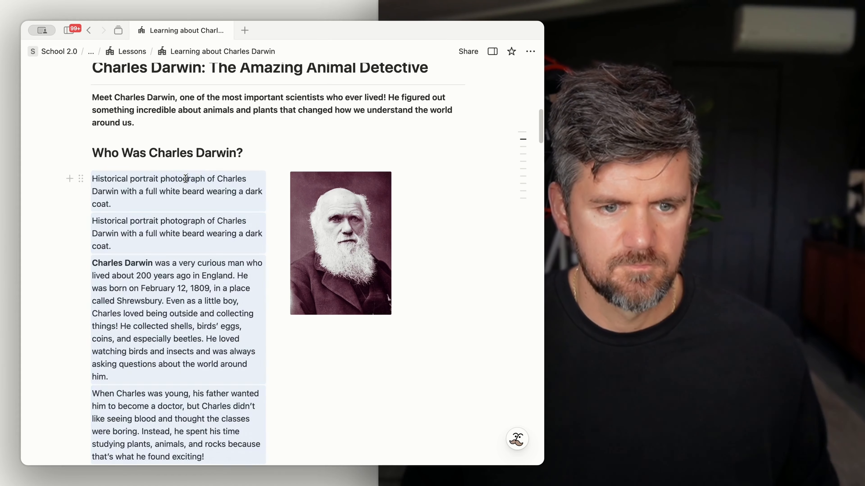
Step: Delete the duplicate portrait caption and widen the portrait to fill its column
{"action": "triple_click", "coordinate": [185, 178]}
{"action": "key", "text": "BackSpace"}
{"action": "key", "text": "BackSpace"}
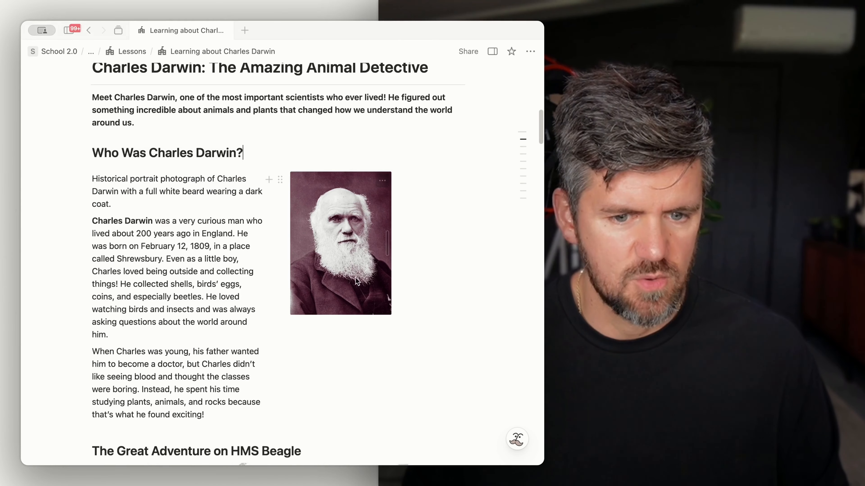
{"action": "left_click_drag", "start_coordinate": [388, 249], "coordinate": [461, 269]}
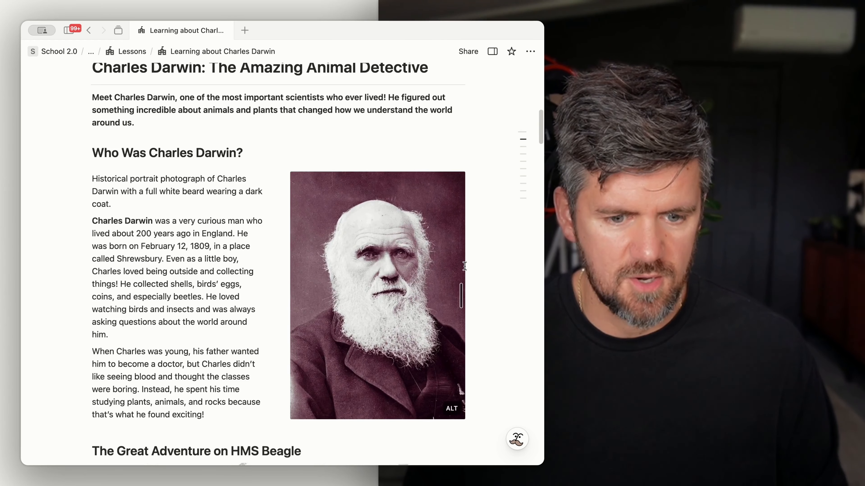
Step: Scroll through the lesson's images and captions and open the HMS Beagle illustration's actions menu
{"action": "scroll", "coordinate": [437, 353], "scroll_direction": "down", "scroll_amount": 5}
{"action": "scroll", "coordinate": [437, 354], "scroll_direction": "down", "scroll_amount": 5}
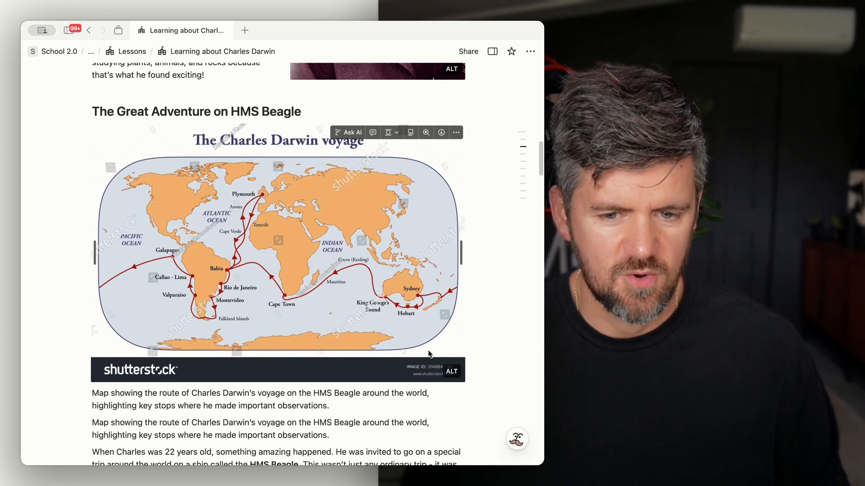
{"action": "scroll", "coordinate": [450, 290], "scroll_direction": "down", "scroll_amount": 2}
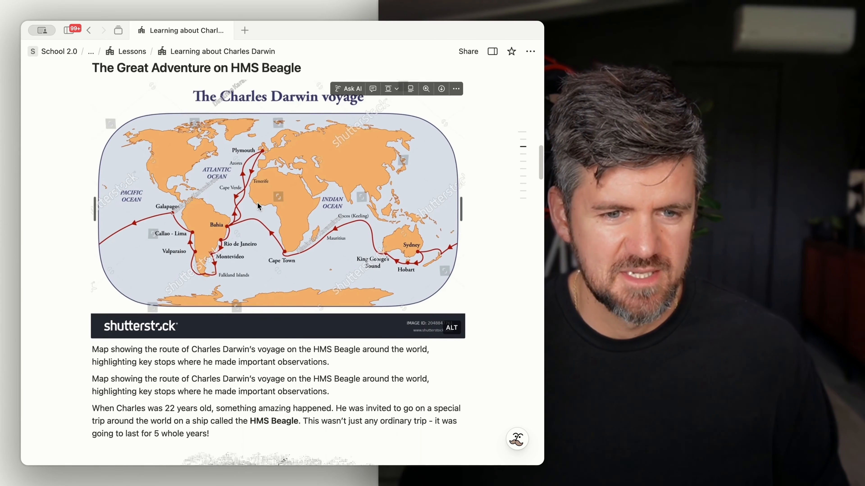
{"action": "scroll", "coordinate": [351, 333], "scroll_direction": "down", "scroll_amount": 3}
{"action": "scroll", "coordinate": [351, 333], "scroll_direction": "down", "scroll_amount": 13}
{"action": "triple_click", "coordinate": [170, 213]}
{"action": "scroll", "coordinate": [170, 213], "scroll_direction": "up", "scroll_amount": 9}
{"action": "scroll", "coordinate": [176, 212], "scroll_direction": "down", "scroll_amount": 8}
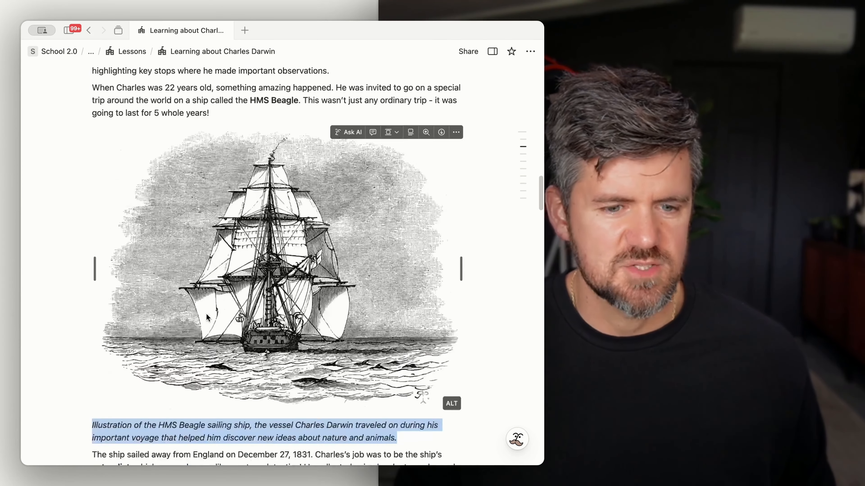
{"action": "left_click", "coordinate": [240, 163]}
{"action": "scroll", "coordinate": [239, 162], "scroll_direction": "up", "scroll_amount": 4}
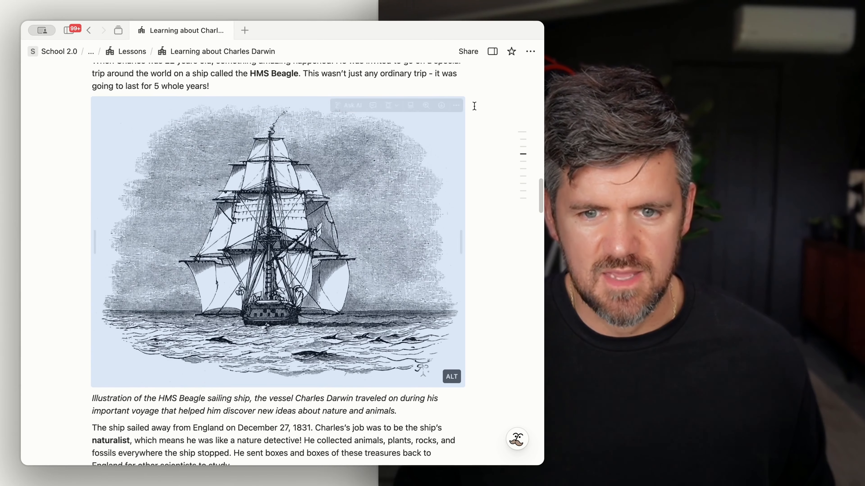
{"action": "left_click", "coordinate": [457, 107]}
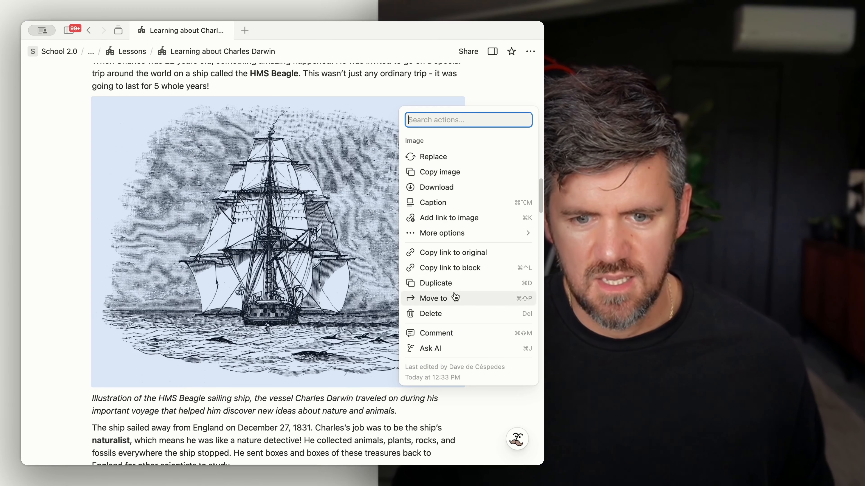
{"action": "key", "text": "Escape"}
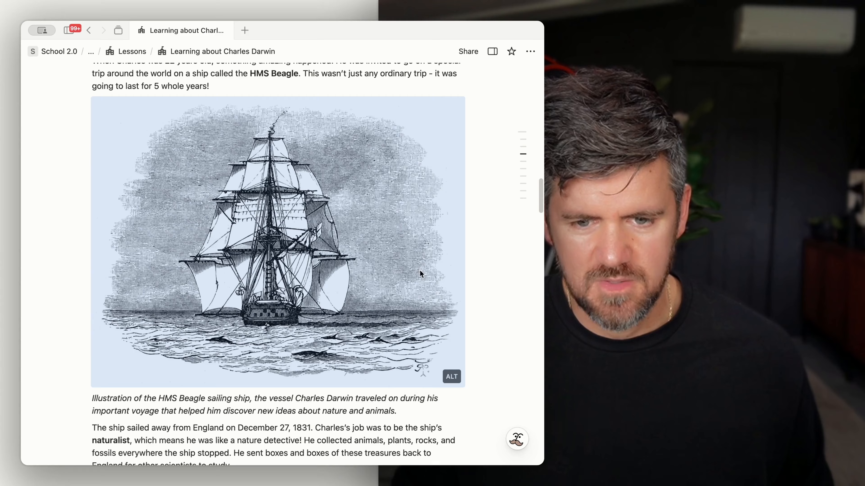
Step: Add an 'Answer:' callout block below Question 1's options in the Quiz Time section
{"action": "scroll", "coordinate": [419, 269], "scroll_direction": "down", "scroll_amount": 10}
{"action": "scroll", "coordinate": [210, 111], "scroll_direction": "down", "scroll_amount": 15}
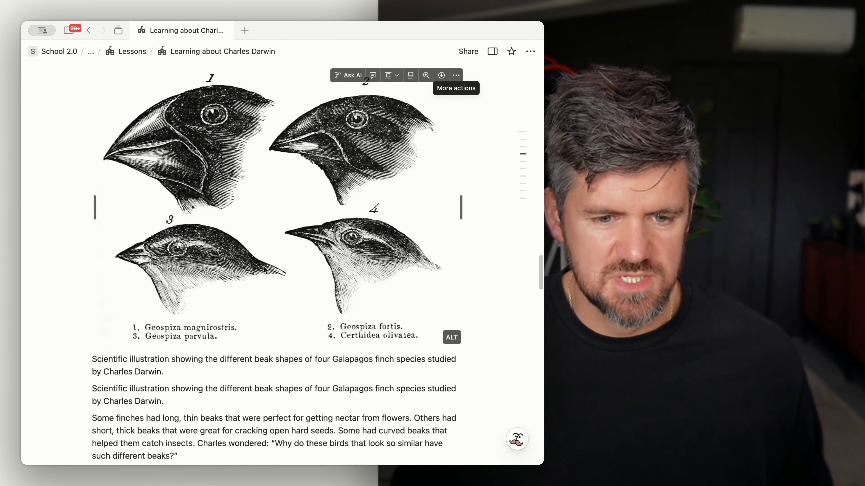
{"action": "scroll", "coordinate": [264, 272], "scroll_direction": "down", "scroll_amount": 15}
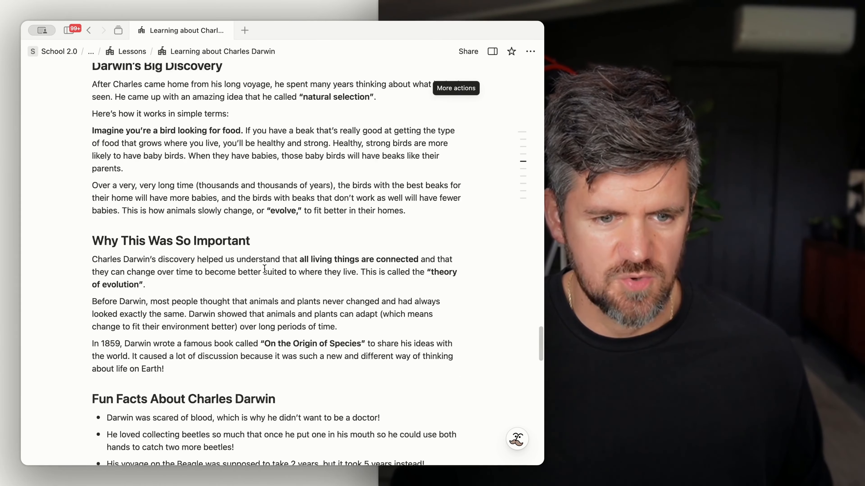
{"action": "scroll", "coordinate": [264, 269], "scroll_direction": "down", "scroll_amount": 5}
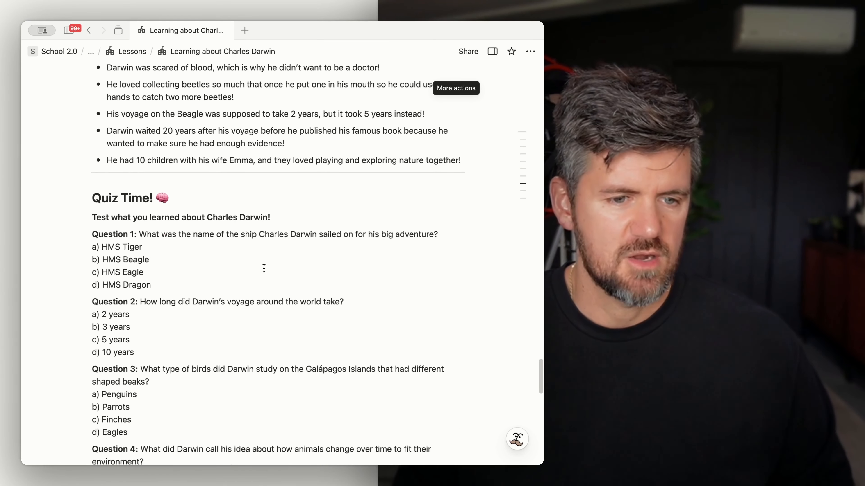
{"action": "scroll", "coordinate": [263, 268], "scroll_direction": "down", "scroll_amount": 2}
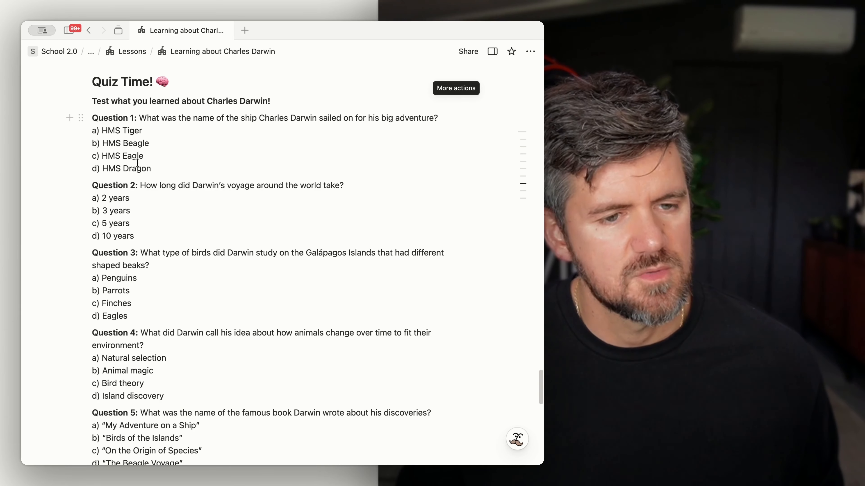
{"action": "triple_click", "coordinate": [132, 130]}
{"action": "left_click", "coordinate": [151, 168]}
{"action": "key", "text": "Return"}
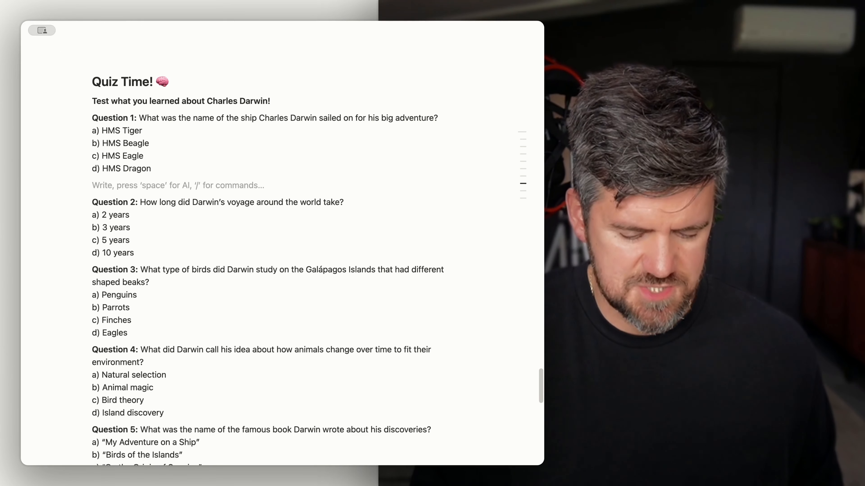
{"action": "key", "text": "space"}
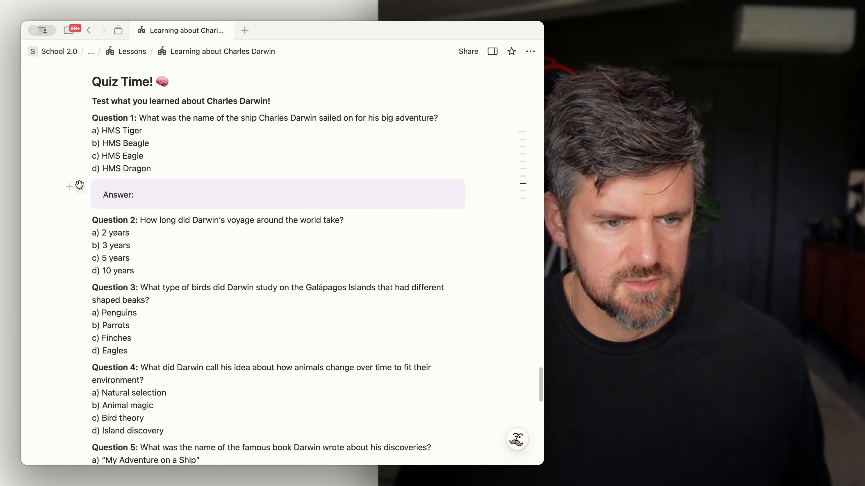
Step: Duplicate the answer callout and place a copy below the options of each of Questions 2 through 5
{"action": "left_click", "coordinate": [82, 188]}
{"action": "key", "text": "super+d"}
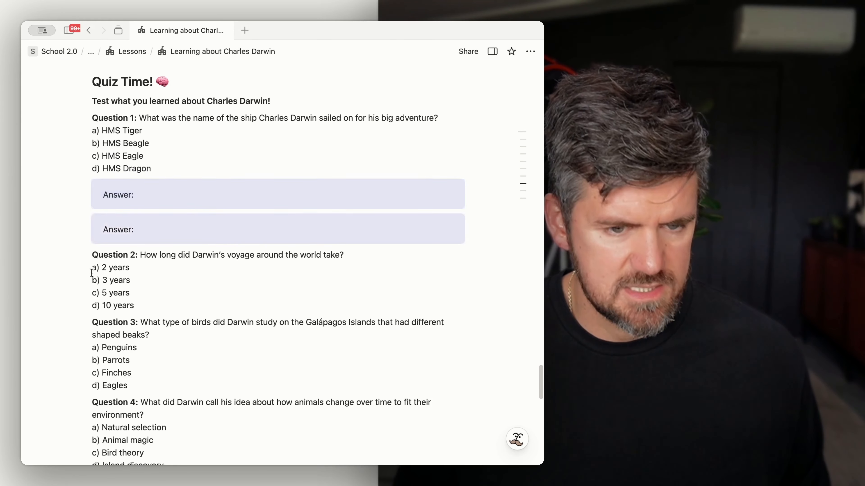
{"action": "left_click_drag", "start_coordinate": [81, 223], "coordinate": [71, 320]}
{"action": "key", "text": "super+d"}
{"action": "key", "text": "super+d"}
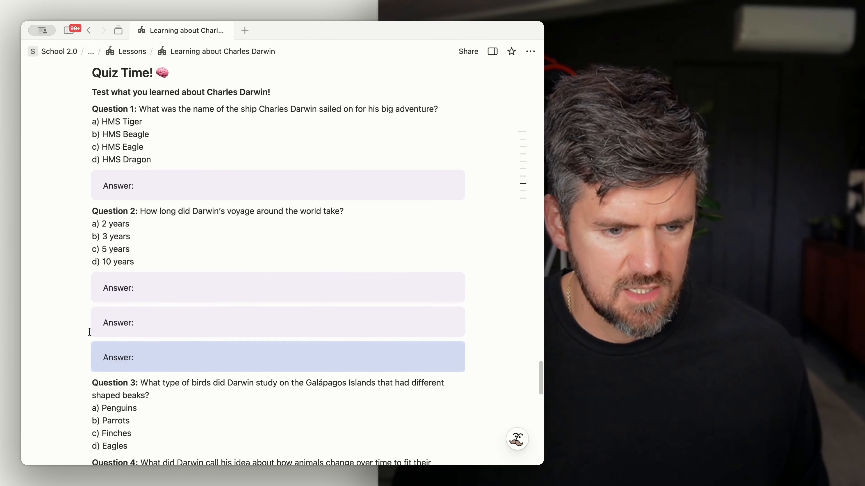
{"action": "scroll", "coordinate": [82, 211], "scroll_direction": "down", "scroll_amount": 5}
{"action": "left_click_drag", "start_coordinate": [81, 184], "coordinate": [92, 274]}
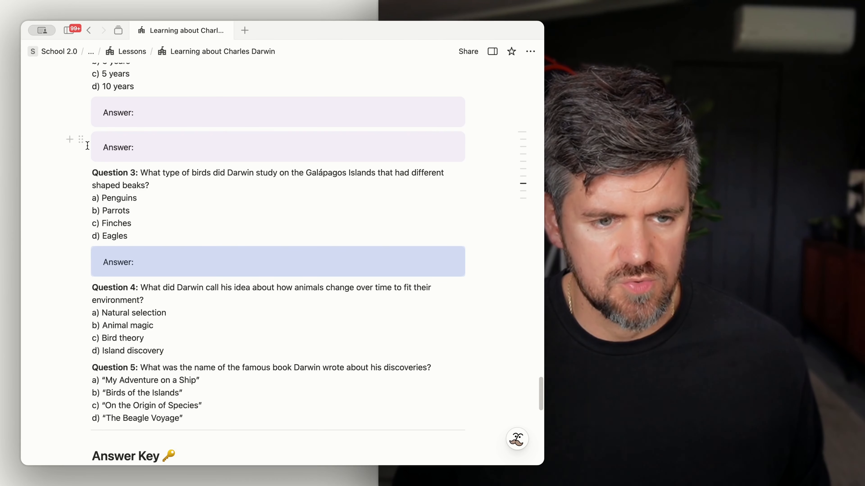
{"action": "key", "text": "super+d"}
{"action": "left_click_drag", "start_coordinate": [80, 141], "coordinate": [105, 385]}
{"action": "scroll", "coordinate": [92, 177], "scroll_direction": "down", "scroll_amount": 3}
{"action": "left_click_drag", "start_coordinate": [82, 85], "coordinate": [95, 326]}
{"action": "scroll", "coordinate": [93, 296], "scroll_direction": "down", "scroll_amount": 3}
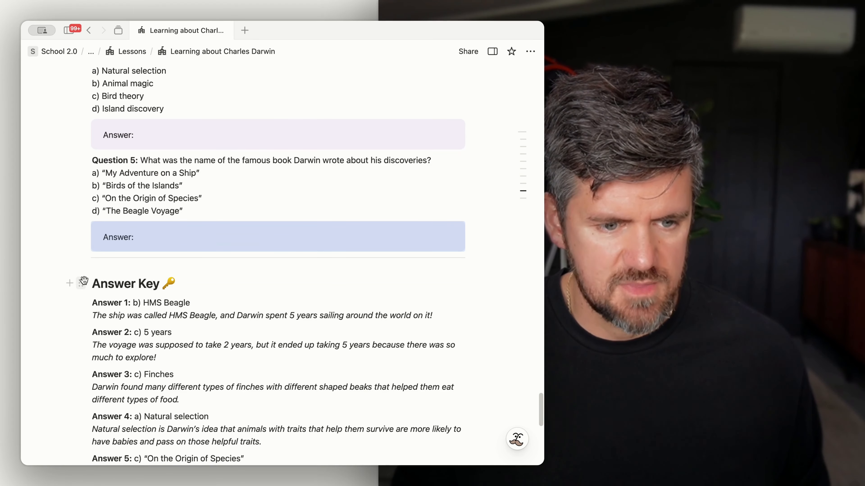
Step: Turn the Answer Key heading into a toggle list, move all the answer blocks inside it, and collapse it
{"action": "left_click", "coordinate": [83, 280]}
{"action": "mouse_move", "coordinate": [164, 225]}
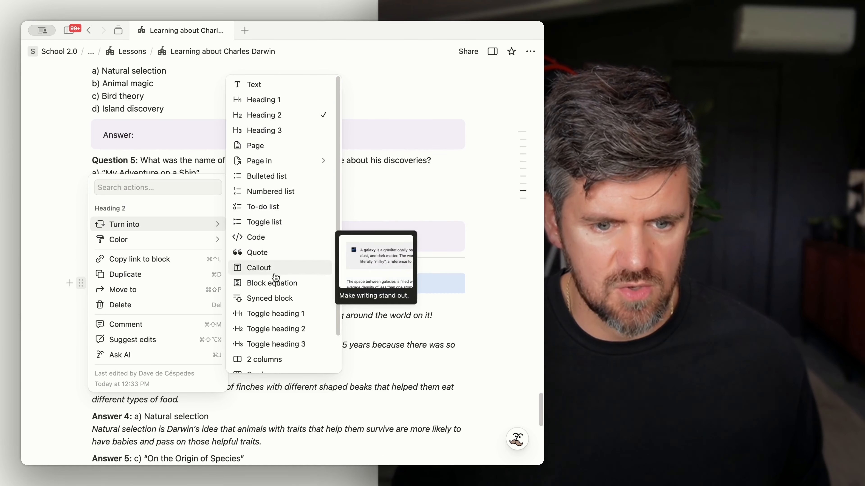
{"action": "left_click", "coordinate": [264, 222]}
{"action": "scroll", "coordinate": [375, 307], "scroll_direction": "down", "scroll_amount": 5}
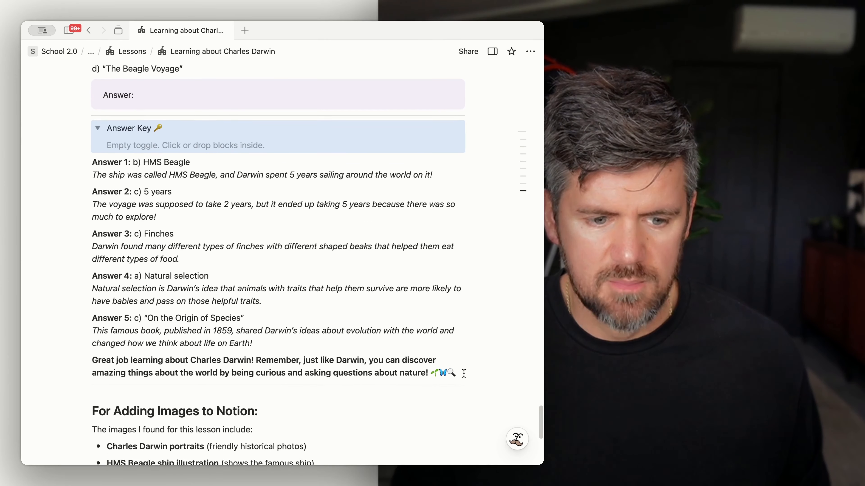
{"action": "left_click_drag", "start_coordinate": [493, 369], "coordinate": [96, 133]}
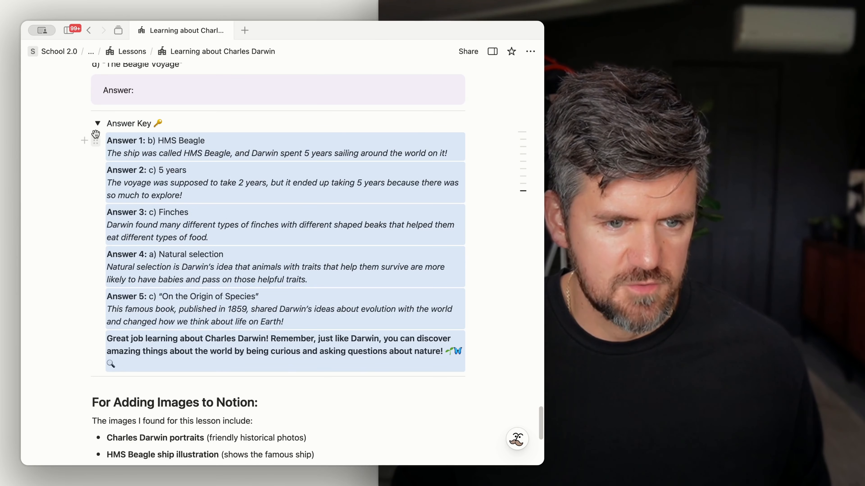
{"action": "left_click", "coordinate": [97, 124]}
Step: Bold the Answer Key toggle title and delete the 'For Adding Images to Notion' section
{"action": "triple_click", "coordinate": [139, 120]}
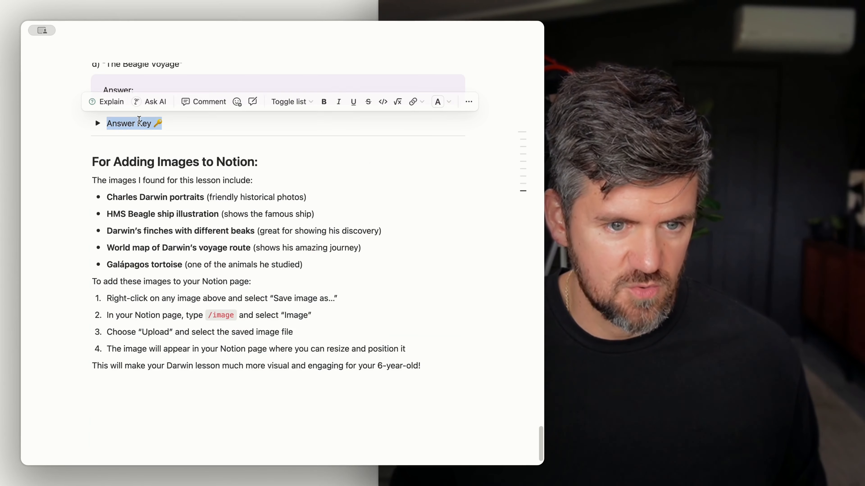
{"action": "key", "text": "super+b"}
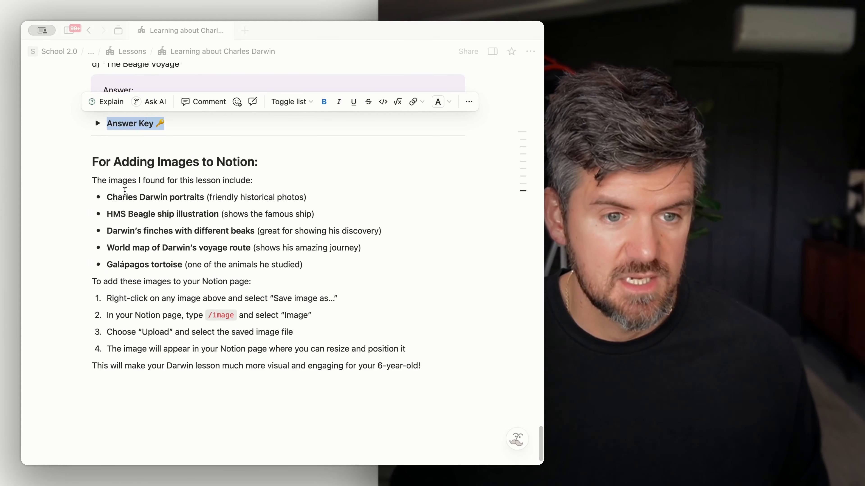
{"action": "left_click_drag", "start_coordinate": [320, 410], "coordinate": [121, 163]}
{"action": "key", "text": "BackSpace"}
{"action": "left_click_drag", "start_coordinate": [82, 322], "coordinate": [136, 305]}
{"action": "scroll", "coordinate": [135, 262], "scroll_direction": "up", "scroll_amount": 20}
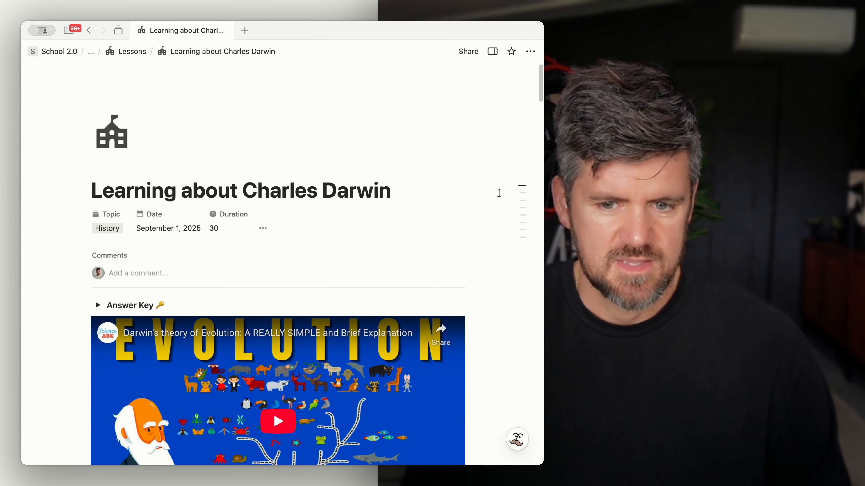
Step: Open the Lessons database and copy the link to its Calendar View
{"action": "mouse_move", "coordinate": [540, 97]}
{"action": "left_mouse_down"}
{"action": "mouse_move", "coordinate": [541, 226]}
{"action": "mouse_move", "coordinate": [524, 387]}
{"action": "mouse_move", "coordinate": [529, 442]}
{"action": "mouse_move", "coordinate": [528, 85]}
{"action": "left_mouse_up"}
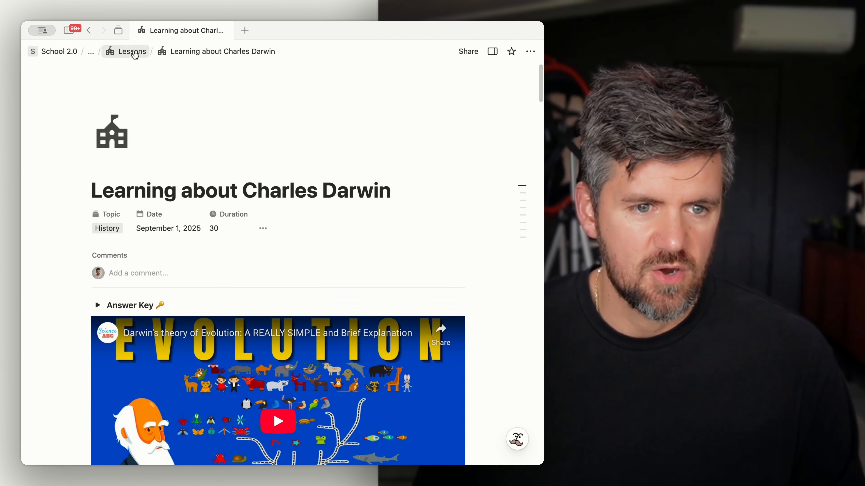
{"action": "left_click", "coordinate": [133, 52]}
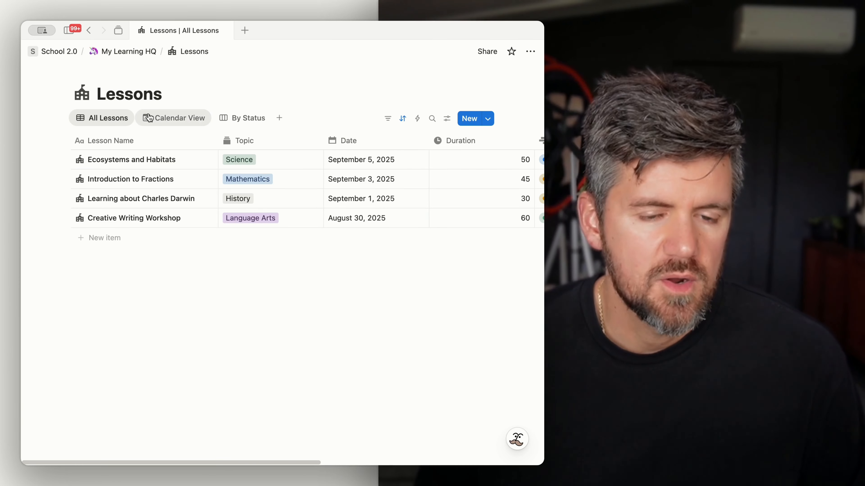
{"action": "right_click", "coordinate": [188, 125]}
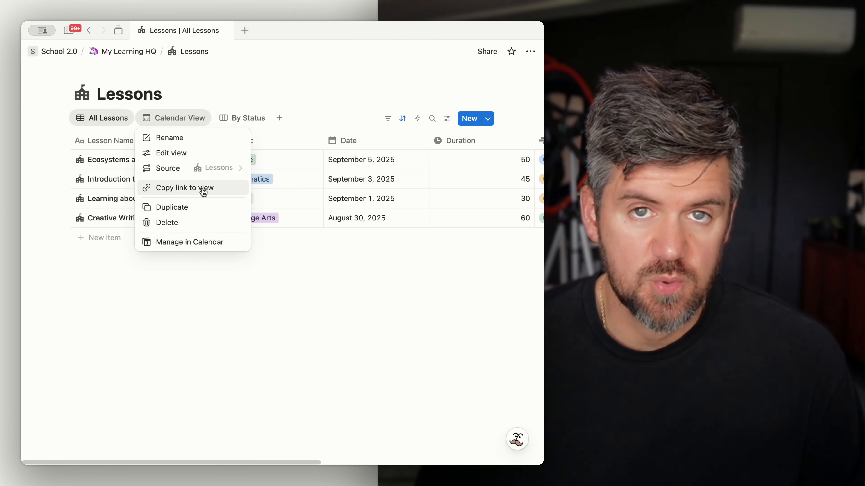
{"action": "left_click", "coordinate": [188, 191]}
Step: On My Learning HQ, paste the Calendar View link under the Lessons heading as a linked database view
{"action": "left_click", "coordinate": [138, 53]}
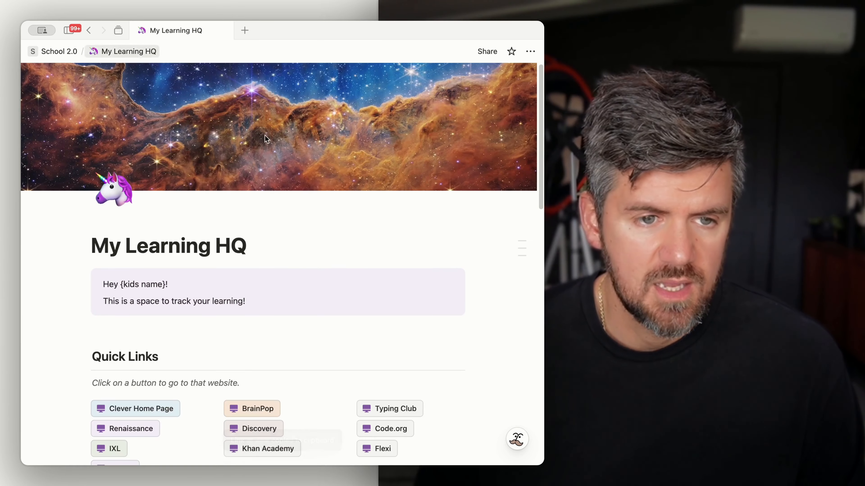
{"action": "scroll", "coordinate": [444, 250], "scroll_direction": "down", "scroll_amount": 10}
{"action": "left_click", "coordinate": [134, 157]}
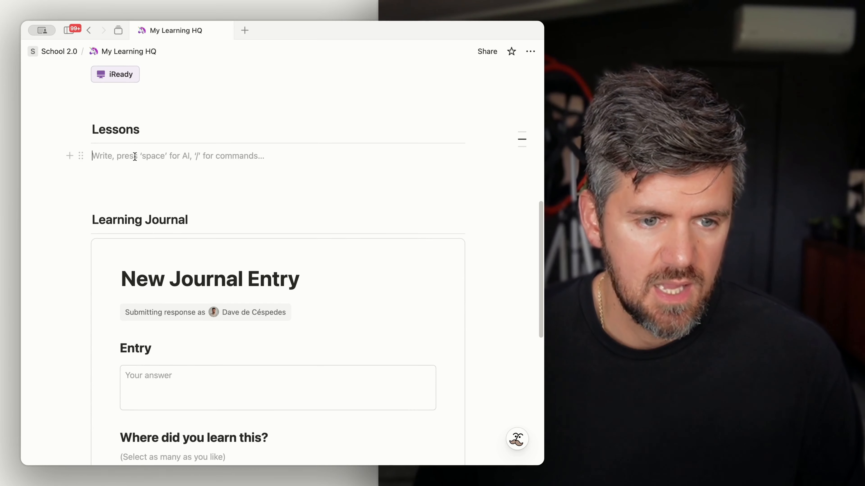
{"action": "right_click", "coordinate": [93, 166]}
{"action": "left_click", "coordinate": [127, 226]}
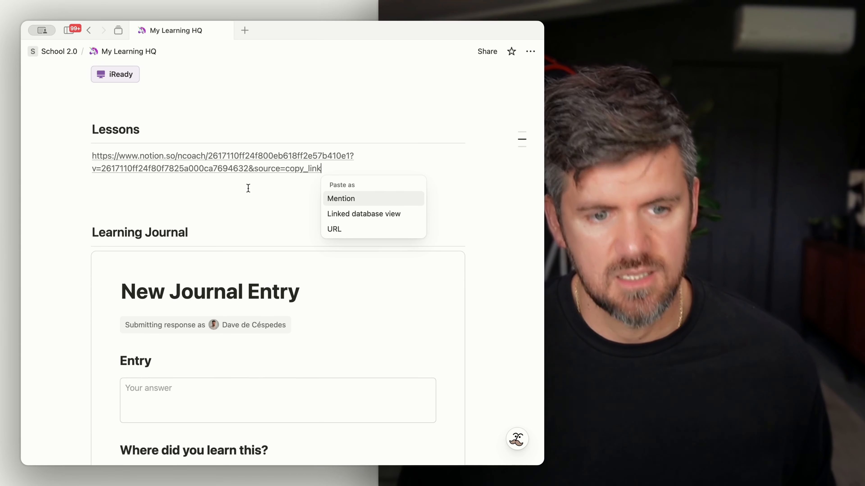
{"action": "left_click", "coordinate": [376, 223]}
{"action": "left_click", "coordinate": [236, 179]}
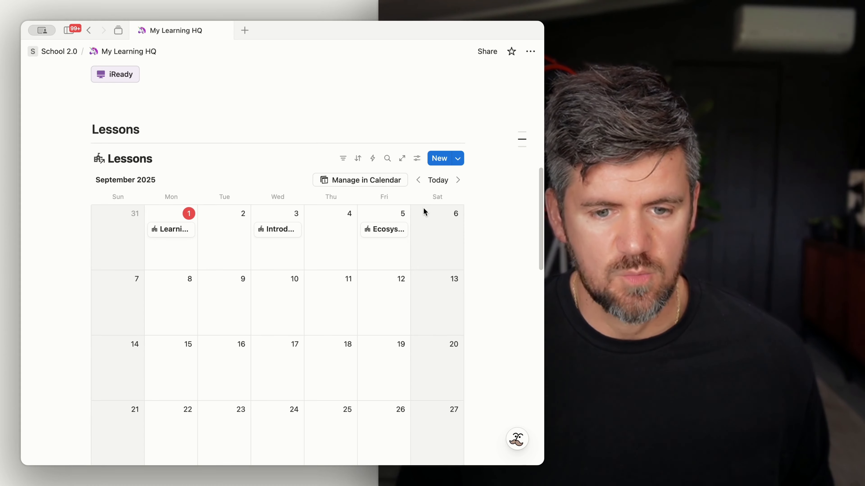
Step: Hide the database title of the linked Lessons calendar
{"action": "scroll", "coordinate": [262, 212], "scroll_direction": "down", "scroll_amount": 2}
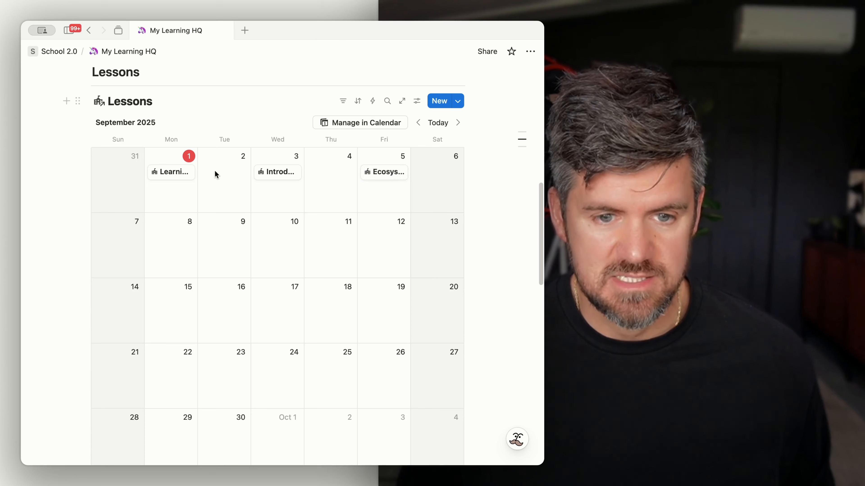
{"action": "scroll", "coordinate": [191, 143], "scroll_direction": "up", "scroll_amount": 1}
{"action": "left_click", "coordinate": [174, 115]}
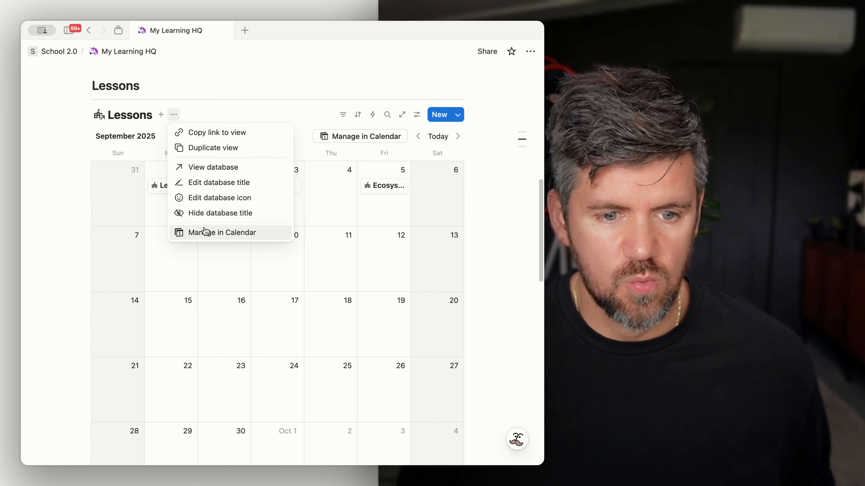
{"action": "left_click", "coordinate": [210, 217]}
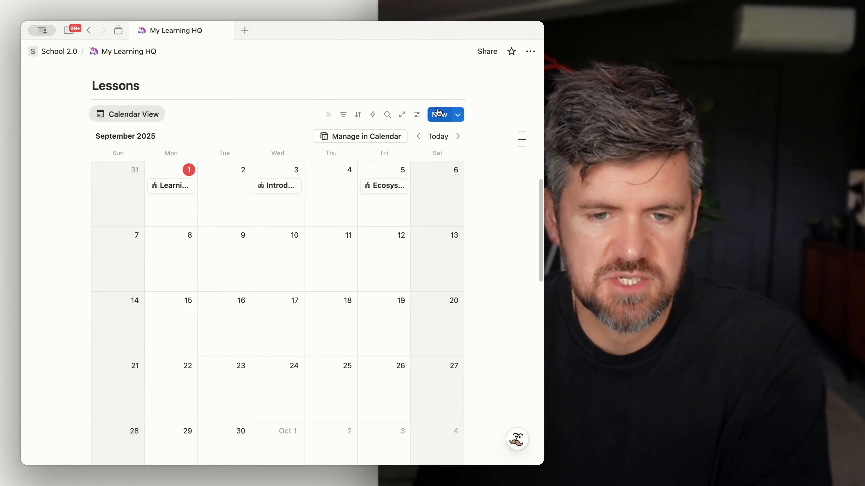
Step: In the calendar's layout settings, turn on Wrap page titles and turn off Show weekends
{"action": "left_click", "coordinate": [417, 116]}
{"action": "left_click", "coordinate": [500, 176]}
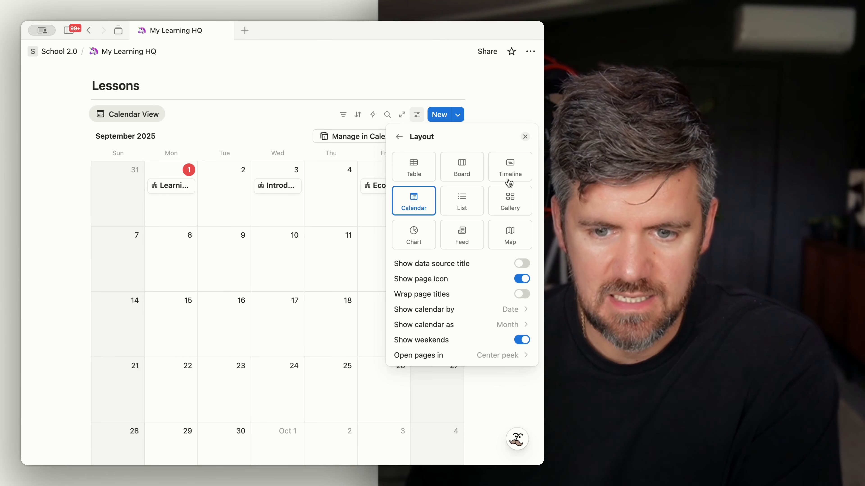
{"action": "left_click", "coordinate": [522, 295]}
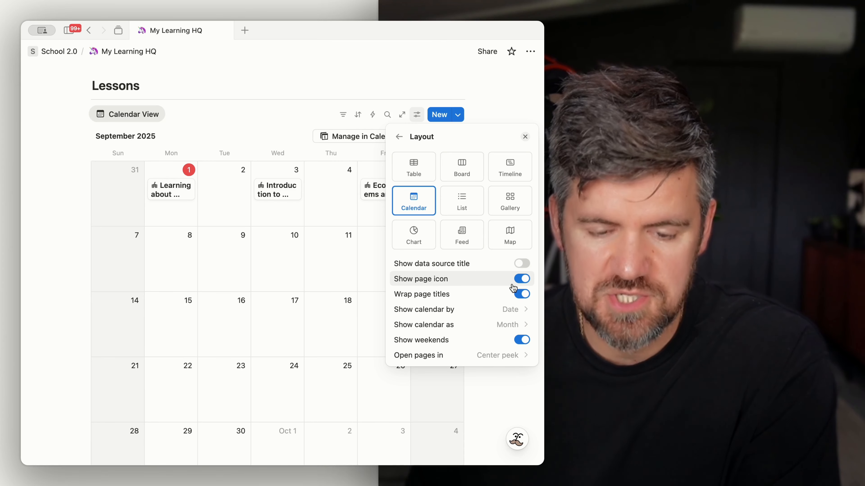
{"action": "left_click", "coordinate": [524, 341]}
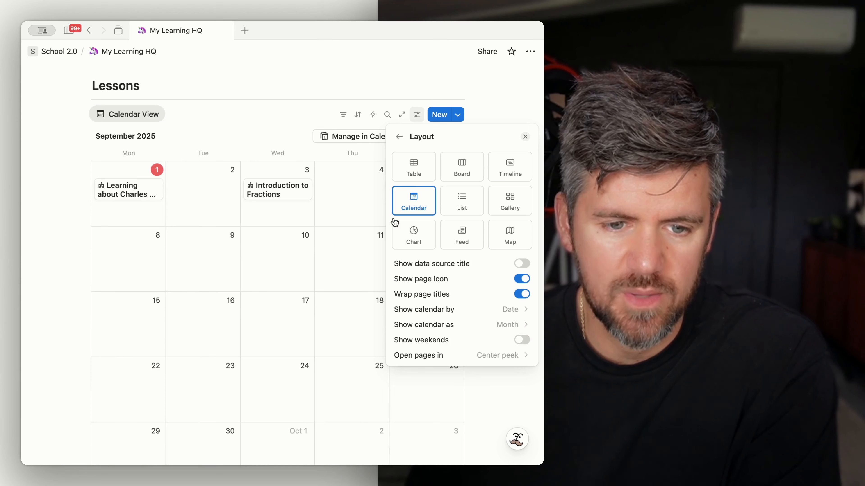
Step: Show the Topic and Status properties on the Lessons calendar cards
{"action": "left_click", "coordinate": [253, 115]}
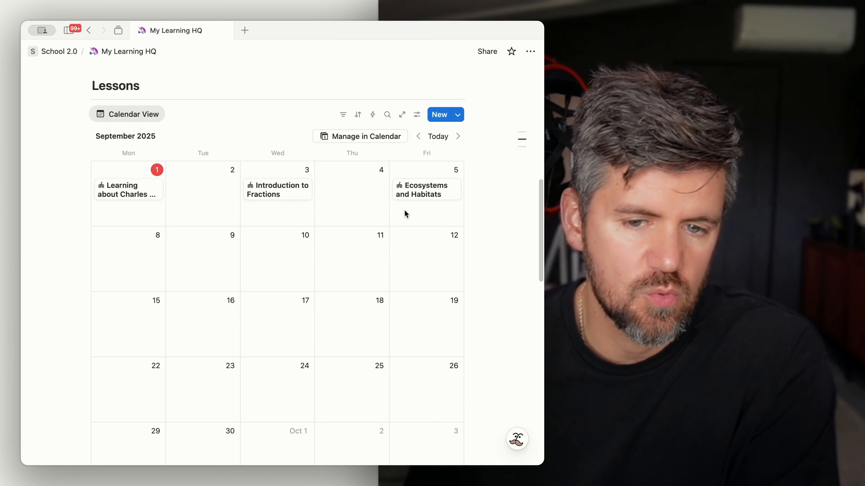
{"action": "scroll", "coordinate": [404, 212], "scroll_direction": "up", "scroll_amount": 1}
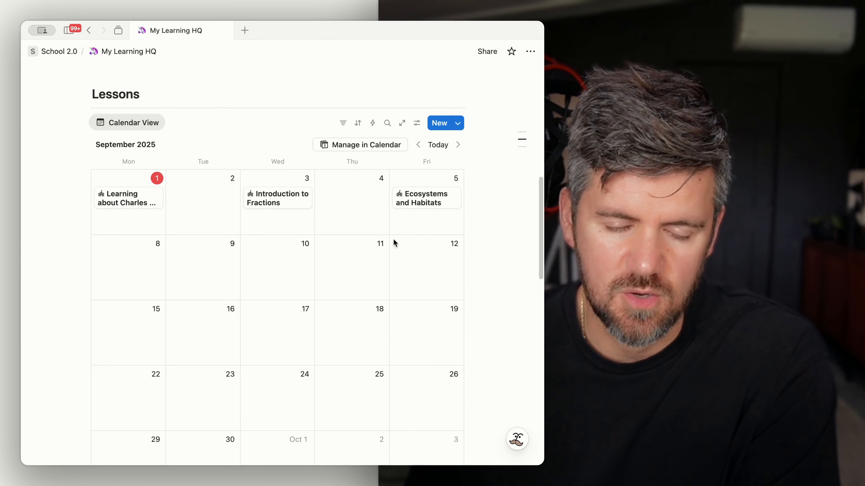
{"action": "scroll", "coordinate": [446, 218], "scroll_direction": "down", "scroll_amount": 2}
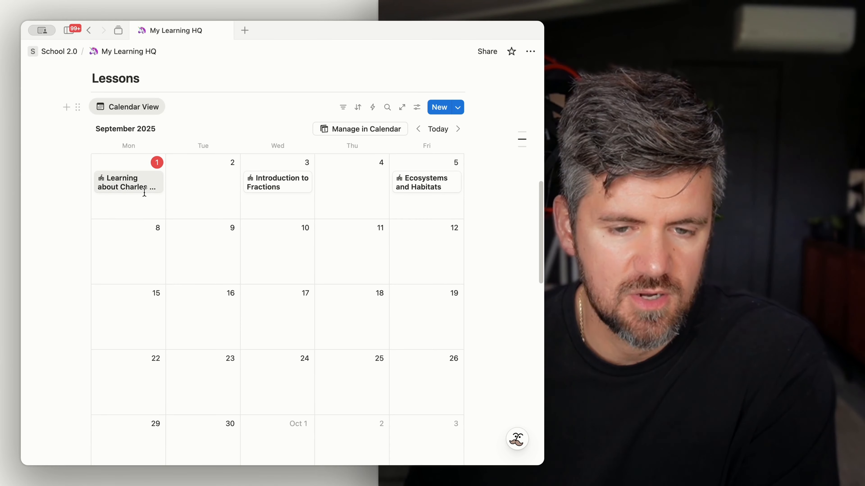
{"action": "left_click", "coordinate": [417, 107]}
{"action": "left_click", "coordinate": [451, 185]}
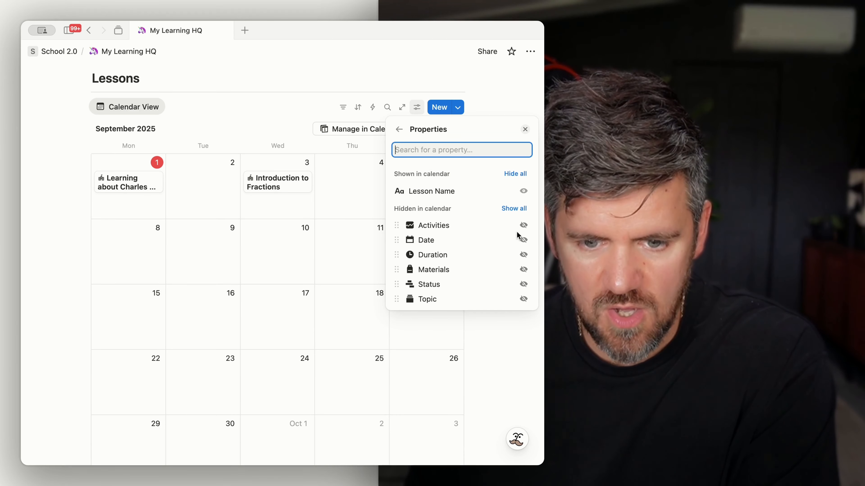
{"action": "left_click", "coordinate": [523, 298]}
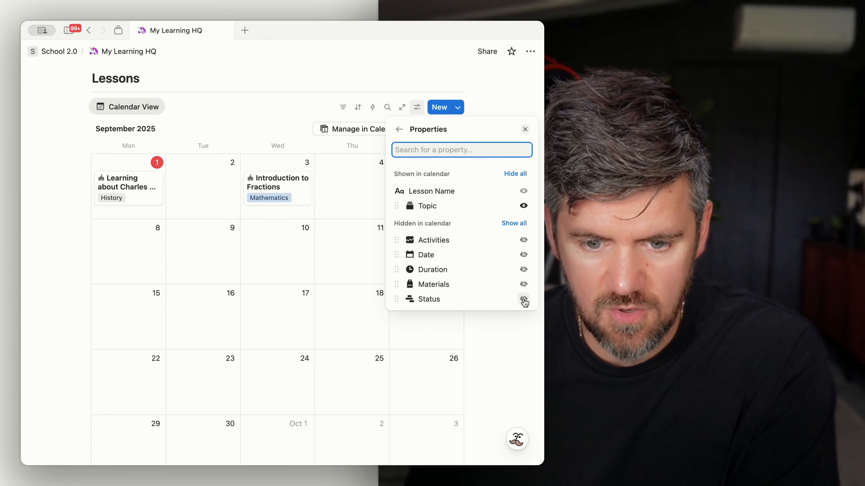
{"action": "left_click", "coordinate": [524, 299]}
Step: Open the Learning about Charles Darwin lesson and set its Status to In Progress
{"action": "left_click", "coordinate": [119, 208]}
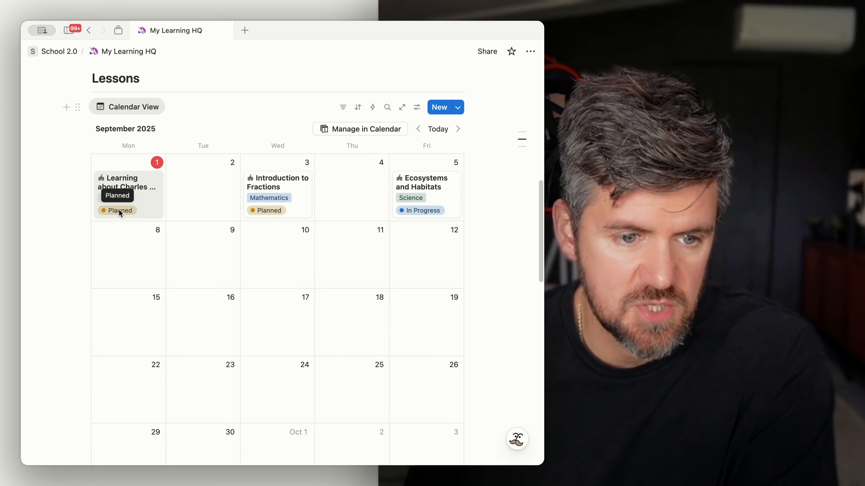
{"action": "left_click", "coordinate": [119, 209]}
{"action": "scroll", "coordinate": [234, 284], "scroll_direction": "down", "scroll_amount": 3}
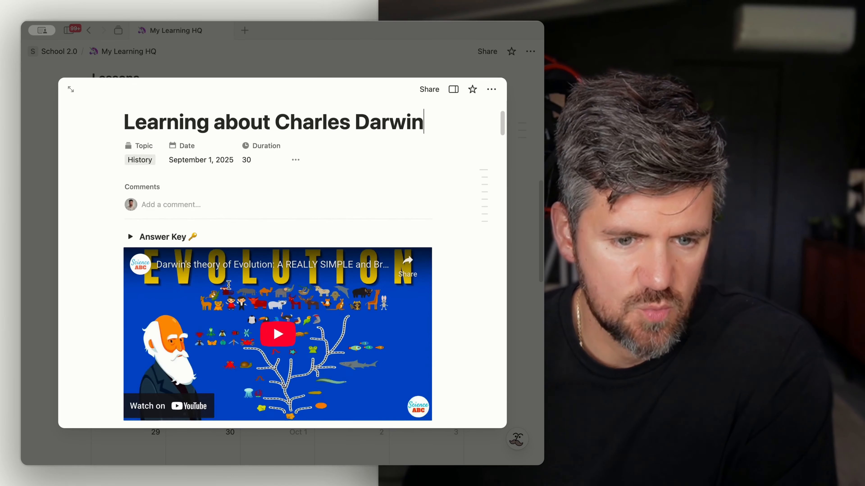
{"action": "scroll", "coordinate": [234, 283], "scroll_direction": "up", "scroll_amount": 3}
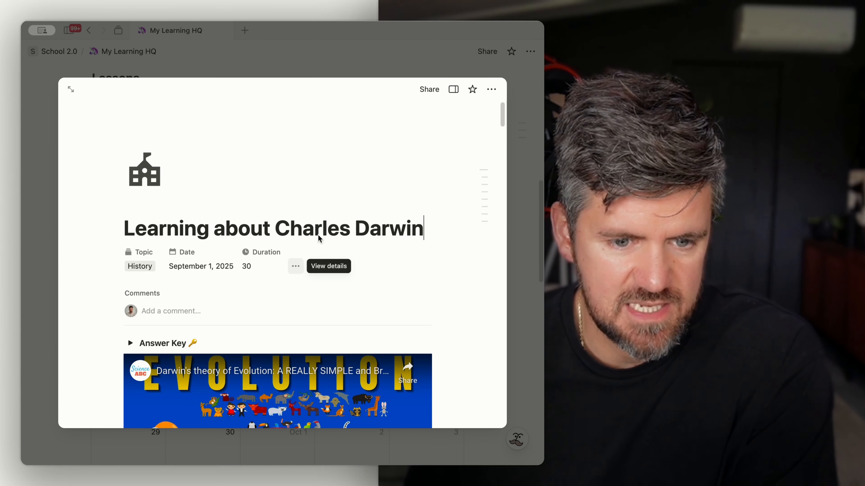
{"action": "left_click", "coordinate": [454, 89]}
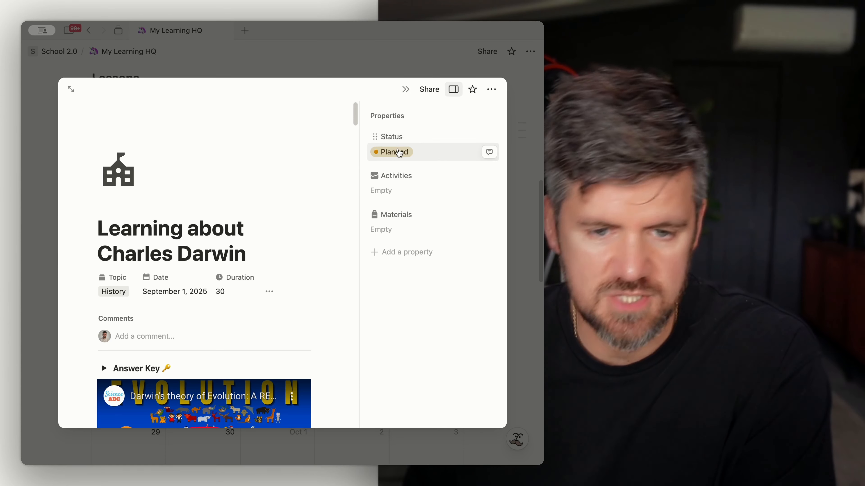
{"action": "left_click", "coordinate": [407, 160]}
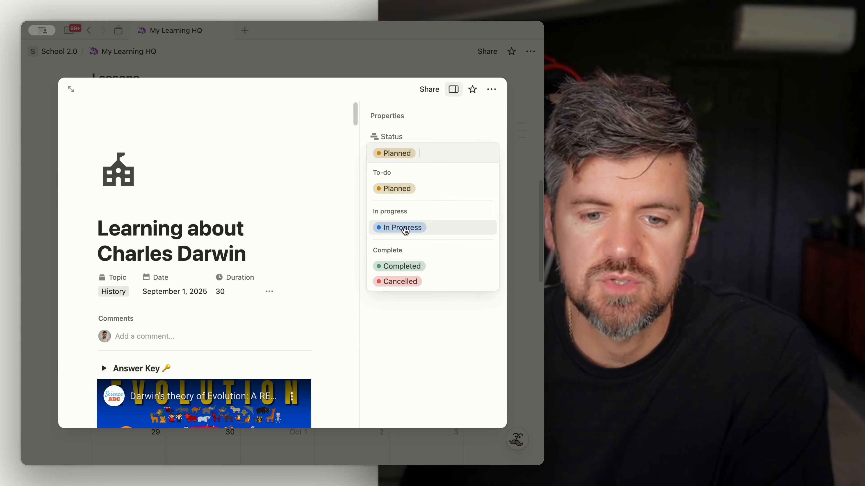
{"action": "left_click", "coordinate": [402, 227]}
{"action": "left_click", "coordinate": [427, 62]}
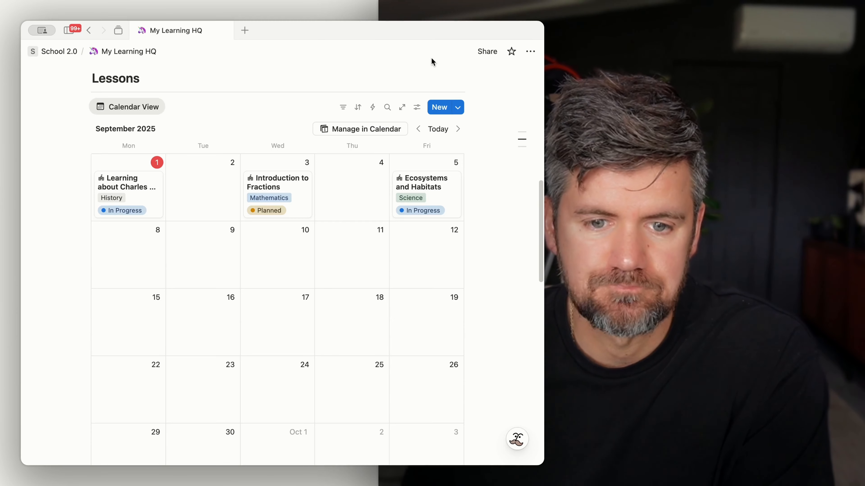
Step: Customize the lesson page layout to add the Status property below the heading, applying it to all pages
{"action": "left_click", "coordinate": [155, 198]}
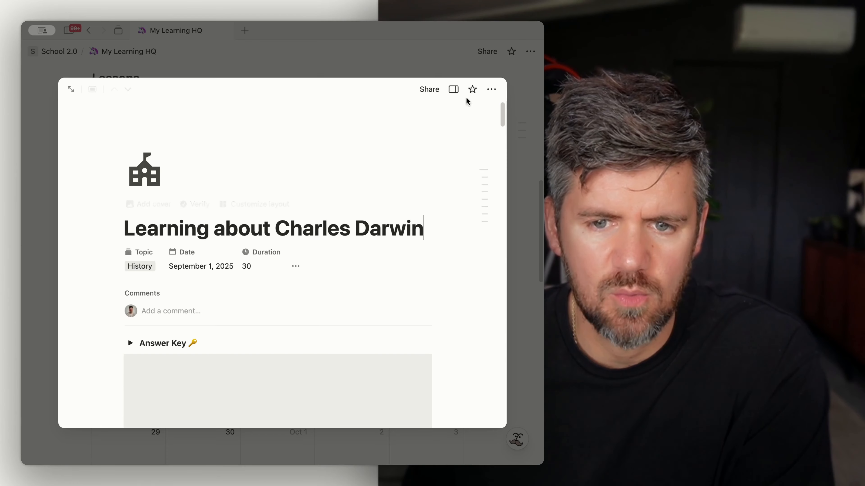
{"action": "left_click", "coordinate": [67, 89]}
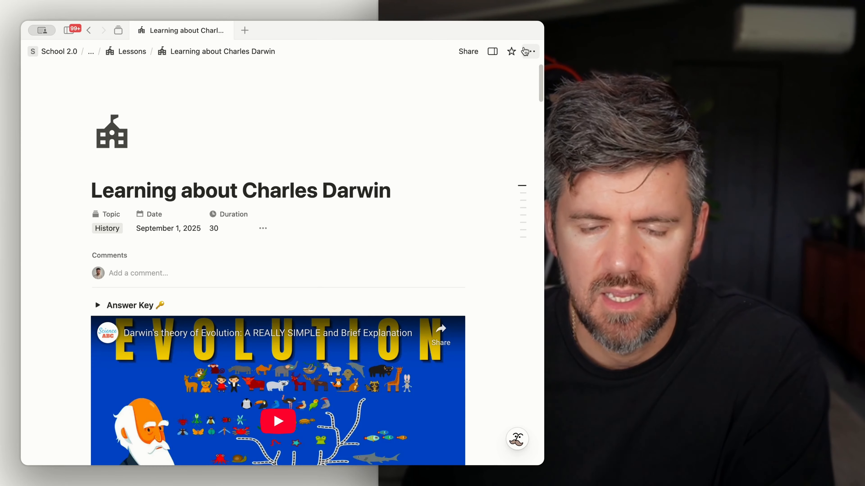
{"action": "left_click", "coordinate": [531, 51]}
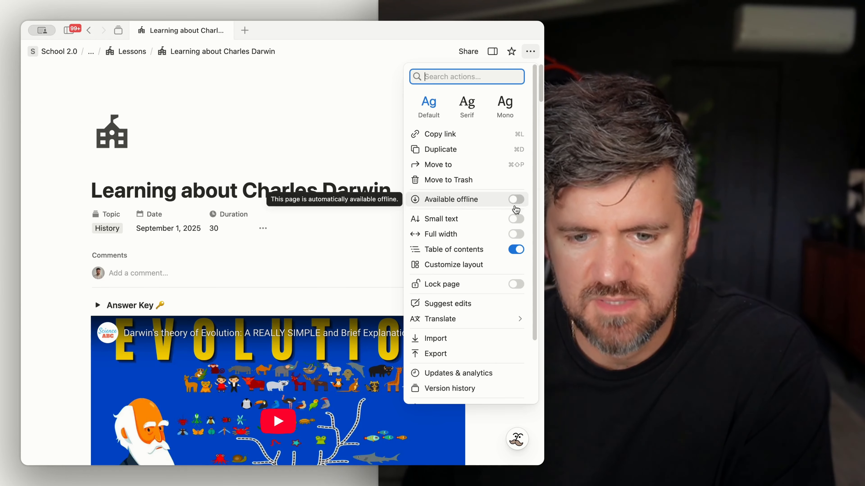
{"action": "left_click", "coordinate": [474, 269]}
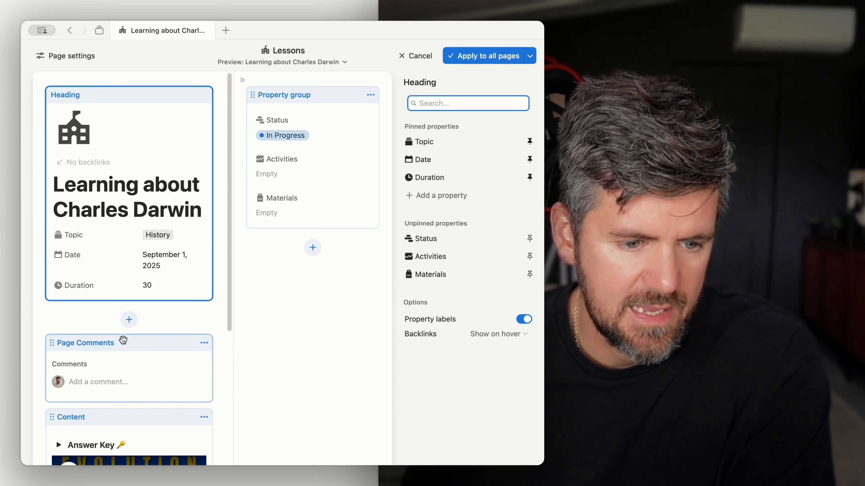
{"action": "left_click", "coordinate": [128, 319]}
{"action": "left_click", "coordinate": [465, 246]}
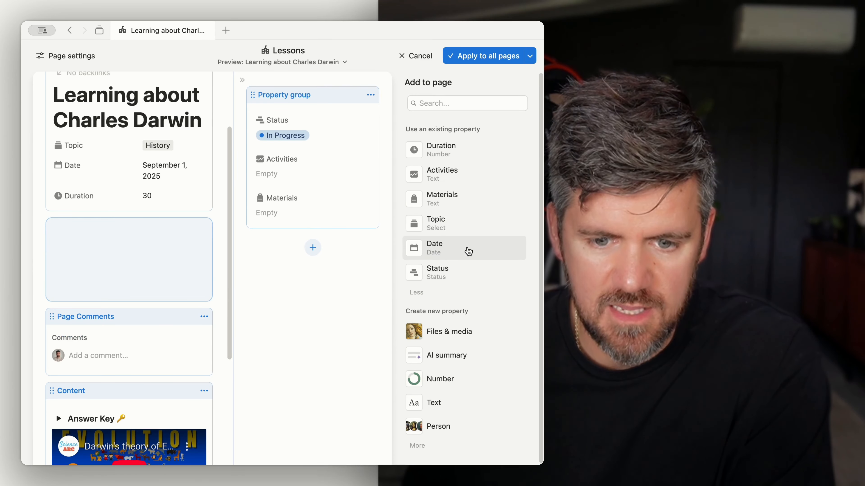
{"action": "left_click", "coordinate": [464, 275]}
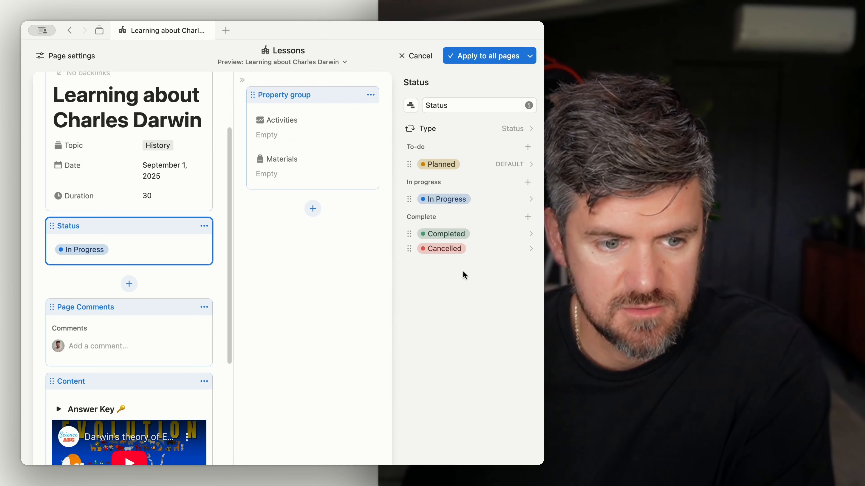
{"action": "left_click", "coordinate": [497, 58]}
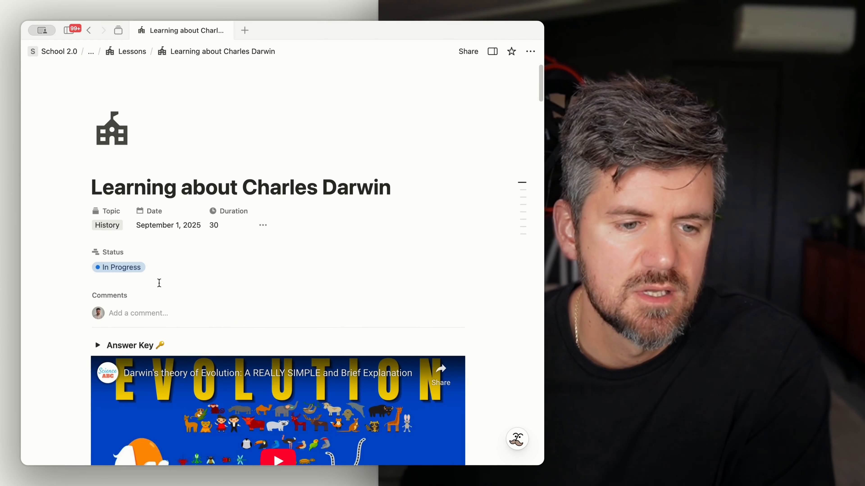
Step: Return to My Learning HQ and delete the Learning Journal heading above the journal form
{"action": "left_click", "coordinate": [109, 258]}
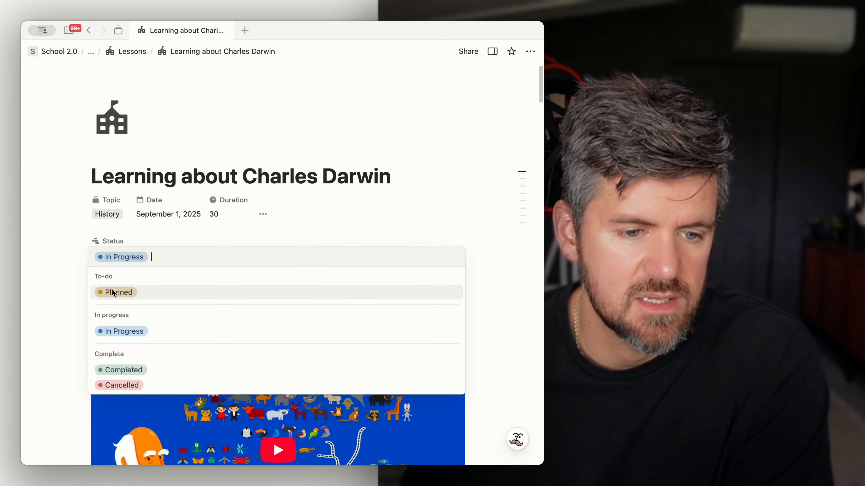
{"action": "left_click", "coordinate": [44, 349]}
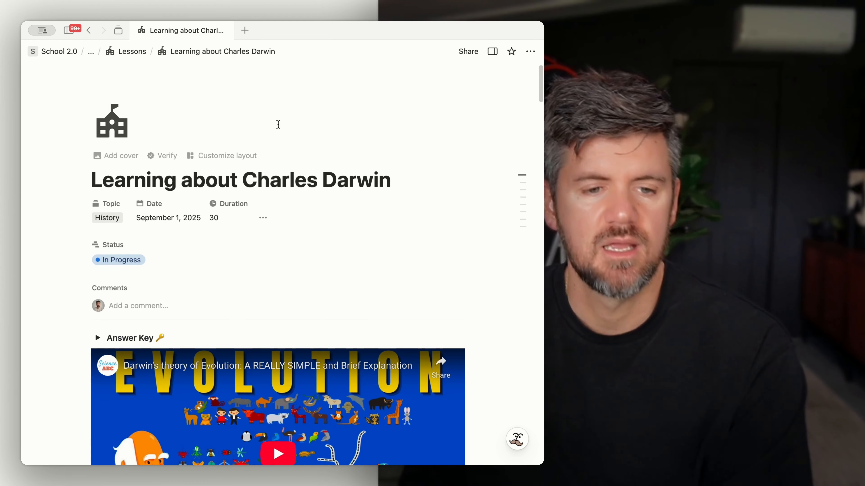
{"action": "left_click", "coordinate": [133, 54]}
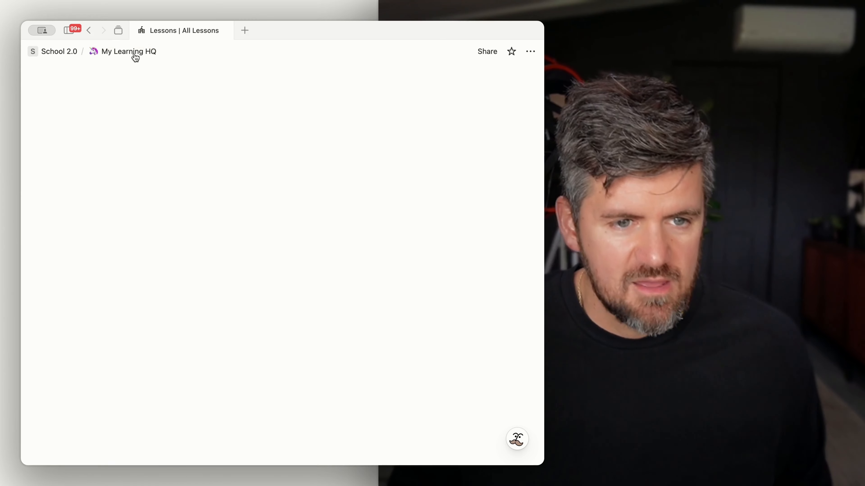
{"action": "scroll", "coordinate": [374, 225], "scroll_direction": "down", "scroll_amount": 5}
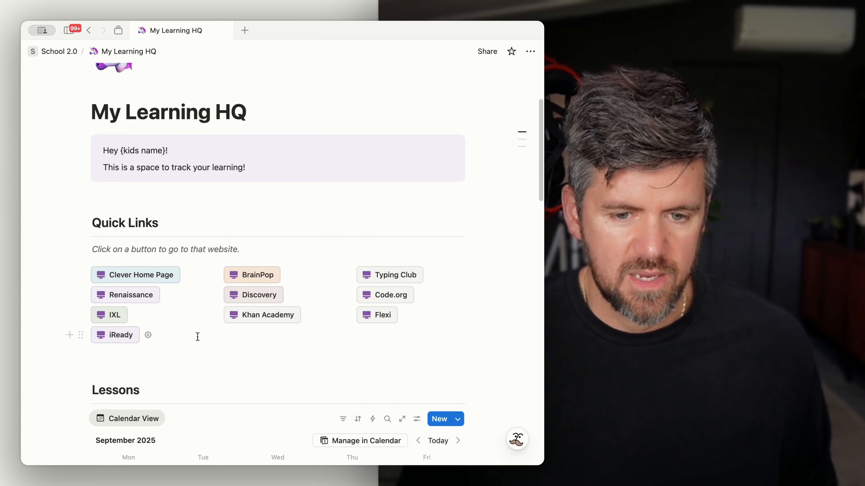
{"action": "scroll", "coordinate": [282, 239], "scroll_direction": "down", "scroll_amount": 8}
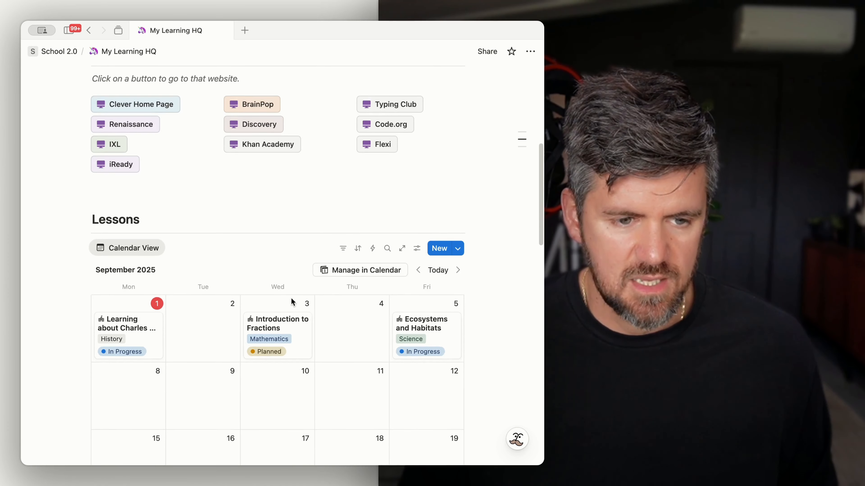
{"action": "scroll", "coordinate": [209, 242], "scroll_direction": "down", "scroll_amount": 5}
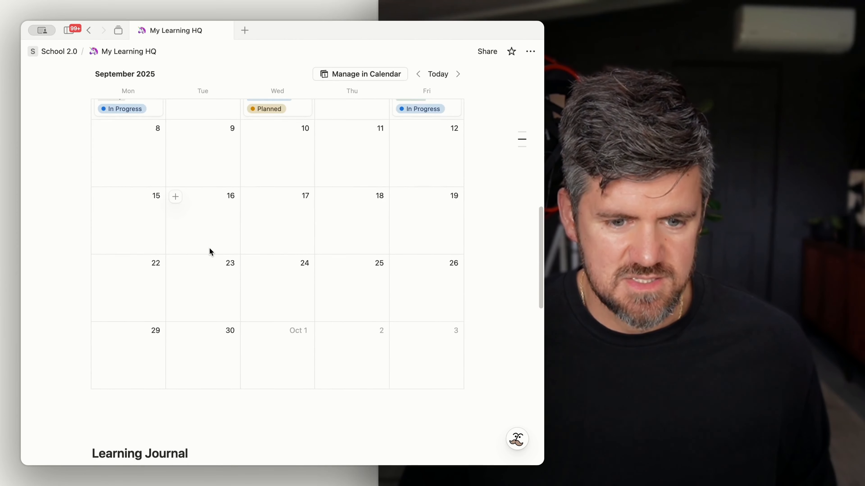
{"action": "scroll", "coordinate": [209, 251], "scroll_direction": "down", "scroll_amount": 8}
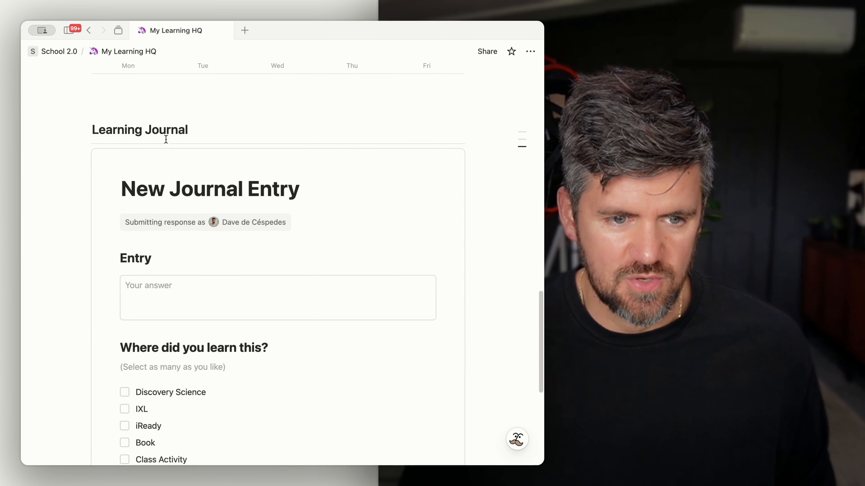
{"action": "triple_click", "coordinate": [158, 124]}
{"action": "key", "text": "BackSpace"}
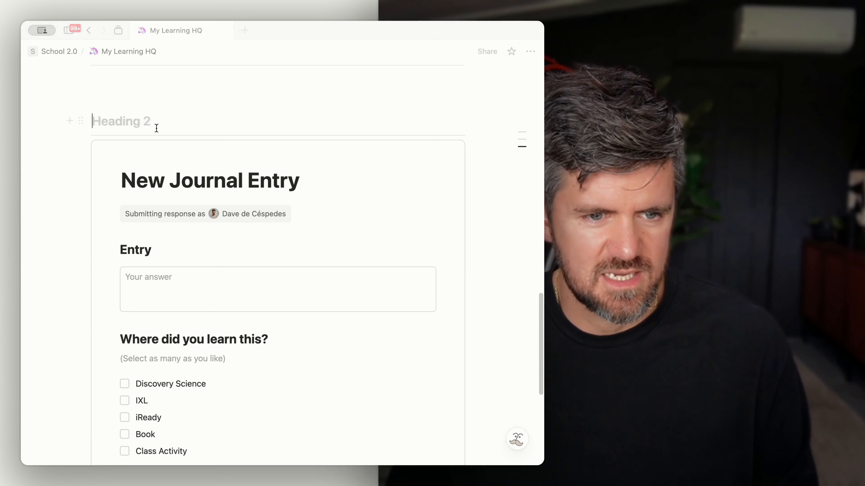
{"action": "key", "text": "BackSpace"}
Step: Insert a callout at the page bottom and move the Learning Journal and Lessons links inside it
{"action": "scroll", "coordinate": [156, 103], "scroll_direction": "down", "scroll_amount": 2}
{"action": "scroll", "coordinate": [175, 272], "scroll_direction": "up", "scroll_amount": 8}
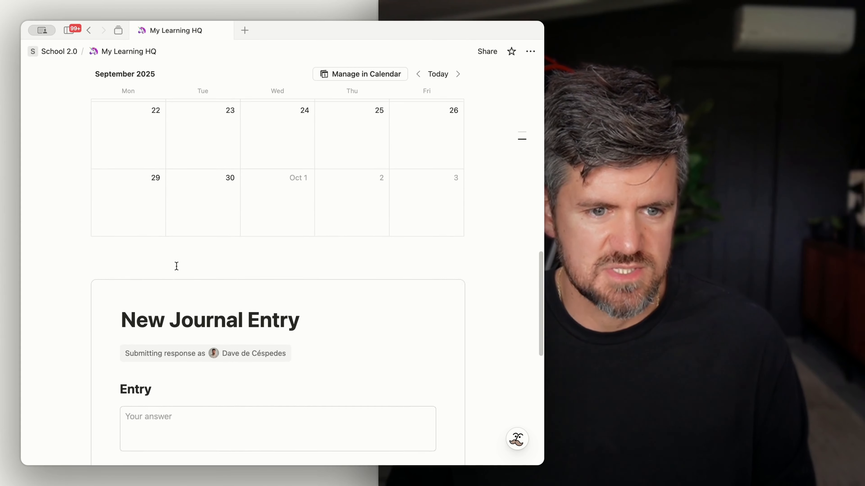
{"action": "scroll", "coordinate": [169, 299], "scroll_direction": "down", "scroll_amount": 10}
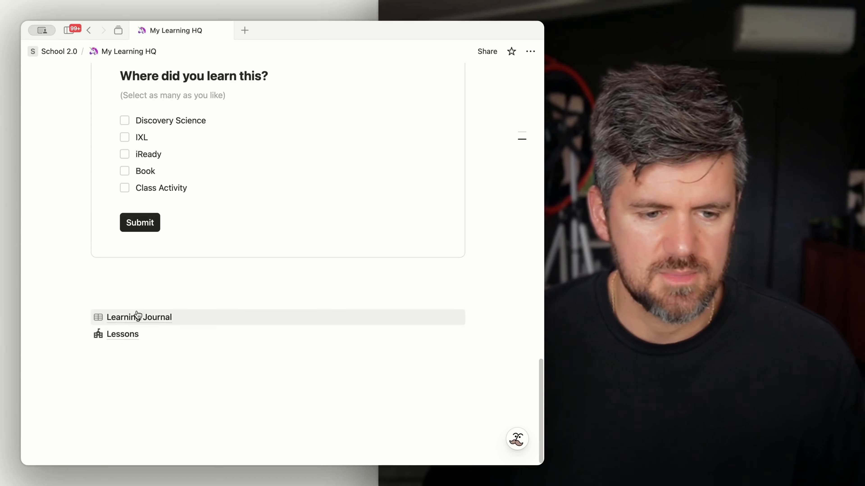
{"action": "left_click", "coordinate": [140, 297]}
{"action": "key", "text": "Return"}
{"action": "type", "text": "/call"}
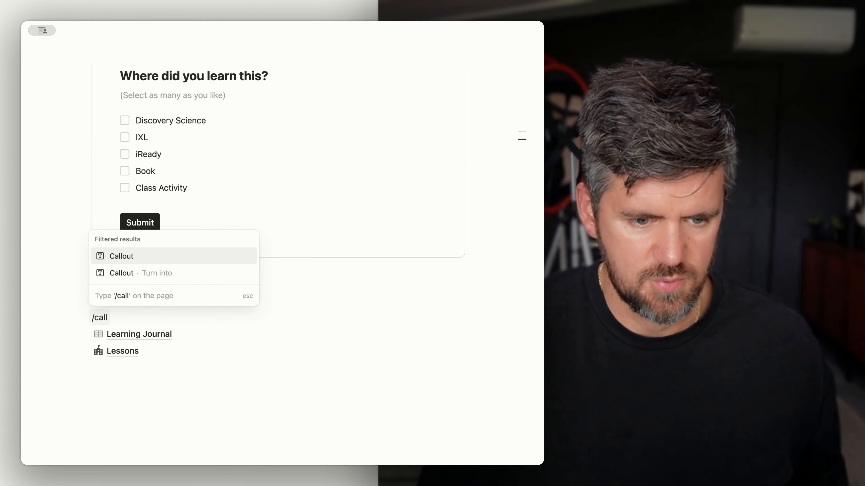
{"action": "key", "text": "Return"}
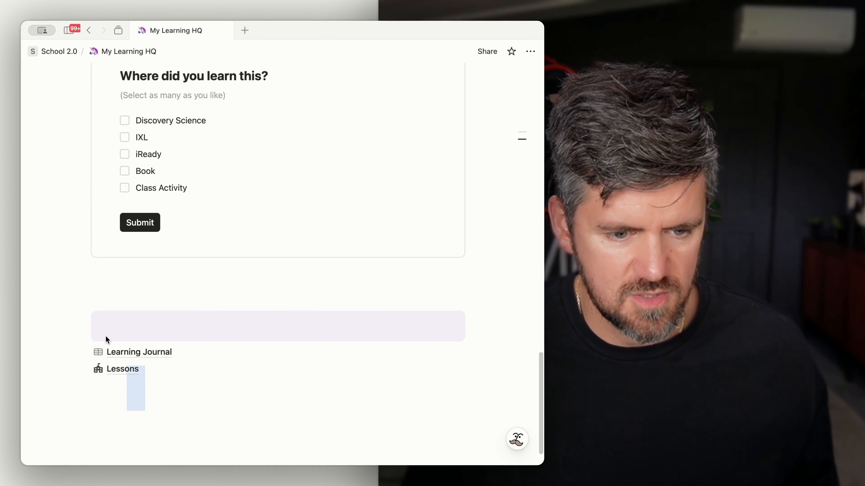
{"action": "left_click", "coordinate": [79, 321]}
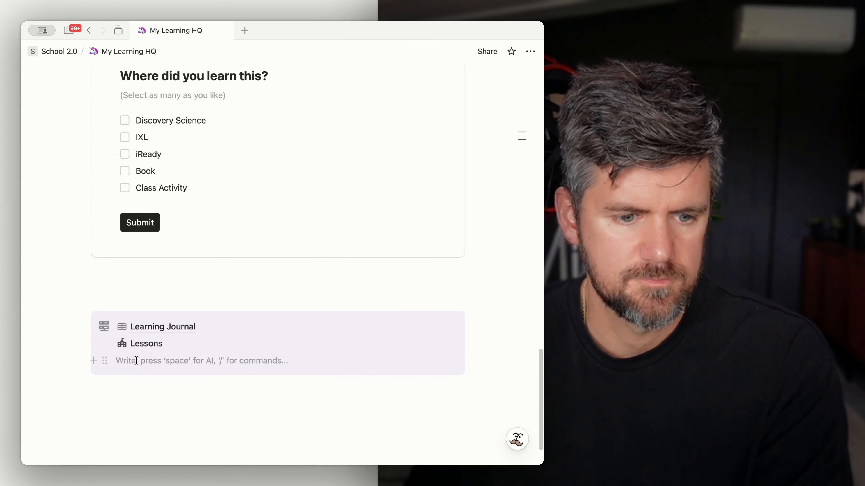
{"action": "left_click", "coordinate": [92, 300]}
{"action": "scroll", "coordinate": [127, 301], "scroll_direction": "up", "scroll_amount": 10}
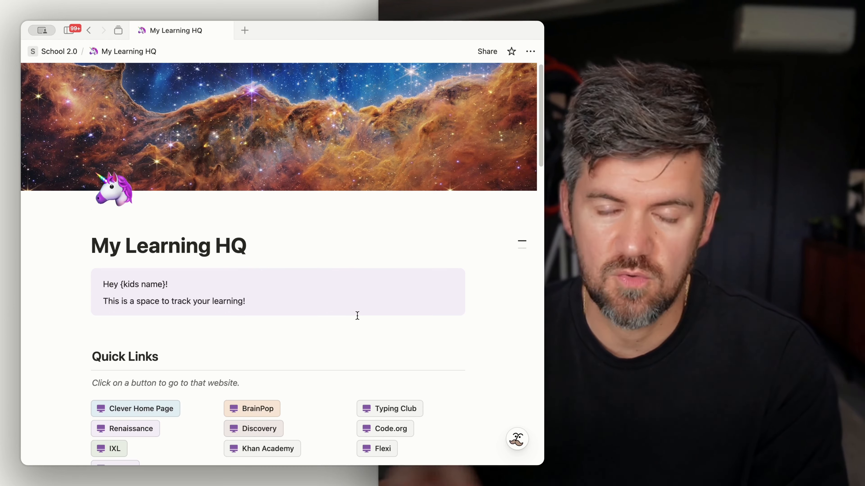
{"action": "scroll", "coordinate": [357, 316], "scroll_direction": "down", "scroll_amount": 1}
{"action": "scroll", "coordinate": [357, 316], "scroll_direction": "down", "scroll_amount": 2}
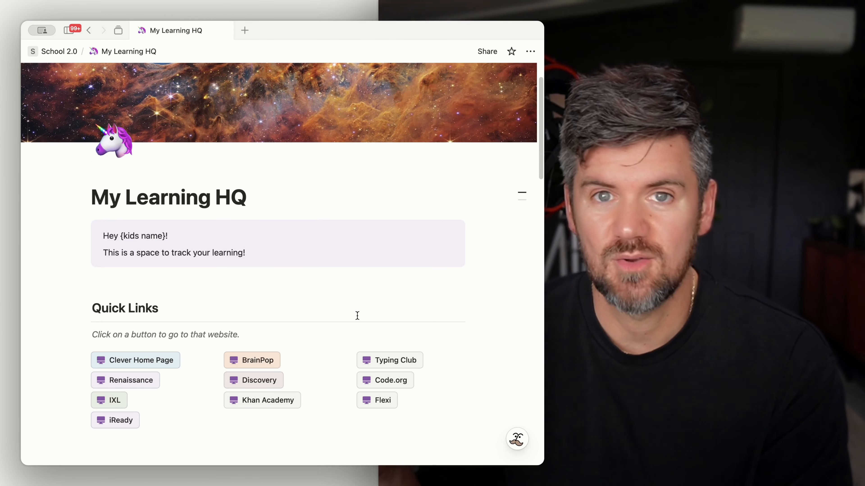